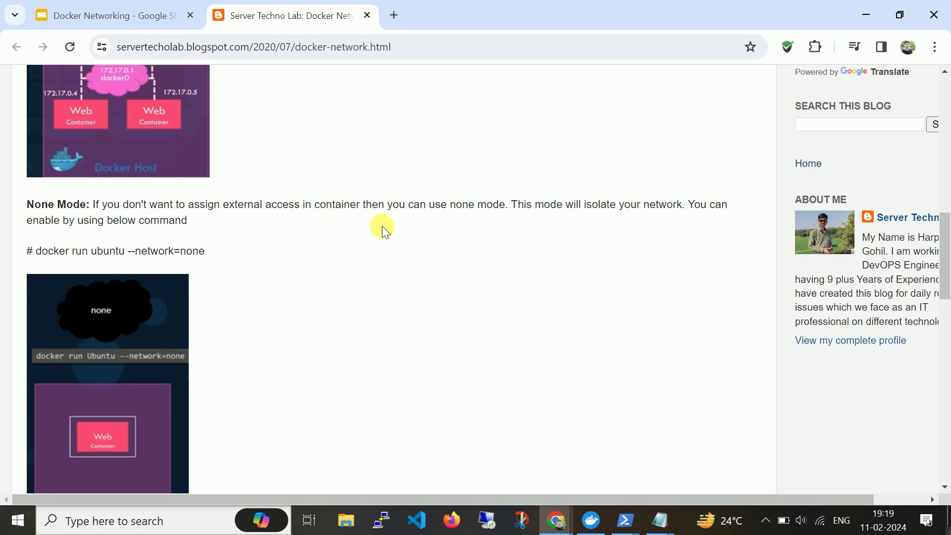
Step: Review the Bridge Mode section and its diagram in the Docker network blog article
scroll(382, 226, up, 10)
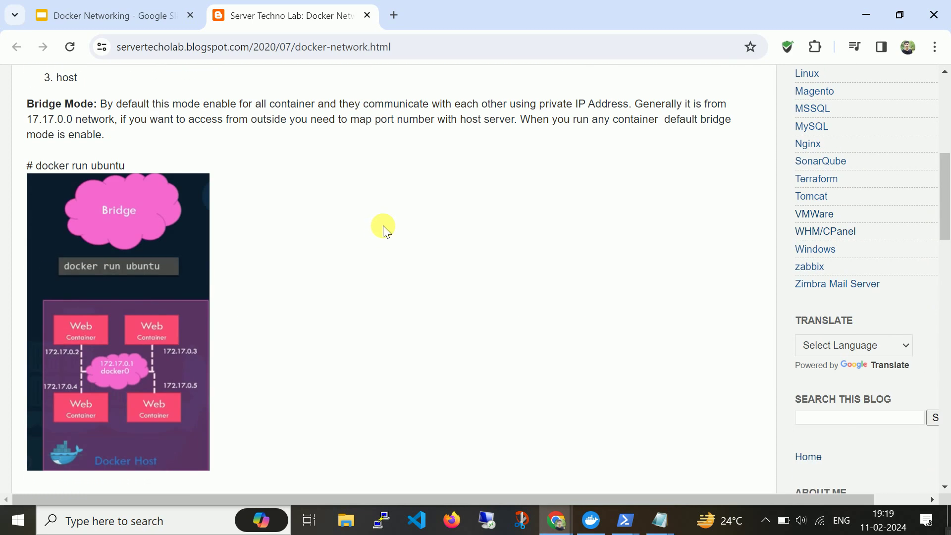
scroll(383, 226, down, 3)
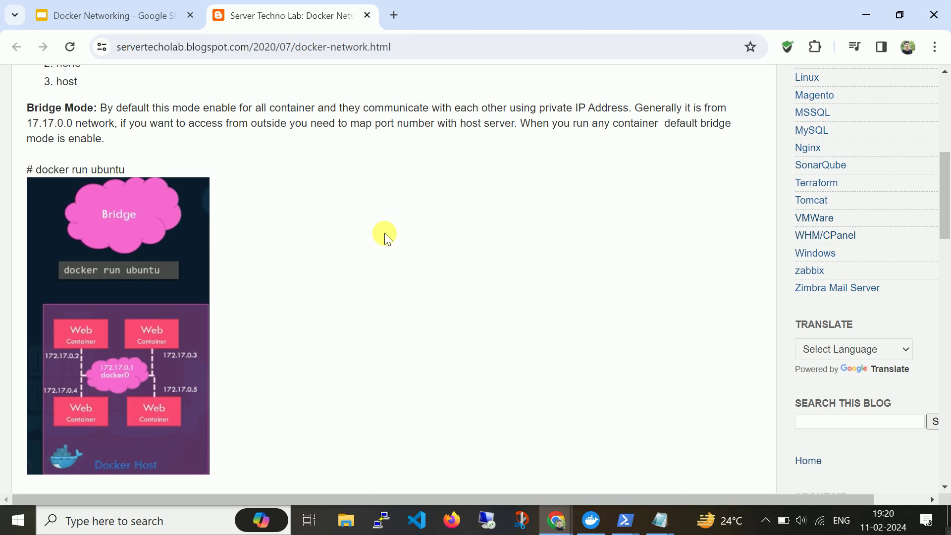
scroll(294, 220, down, 2)
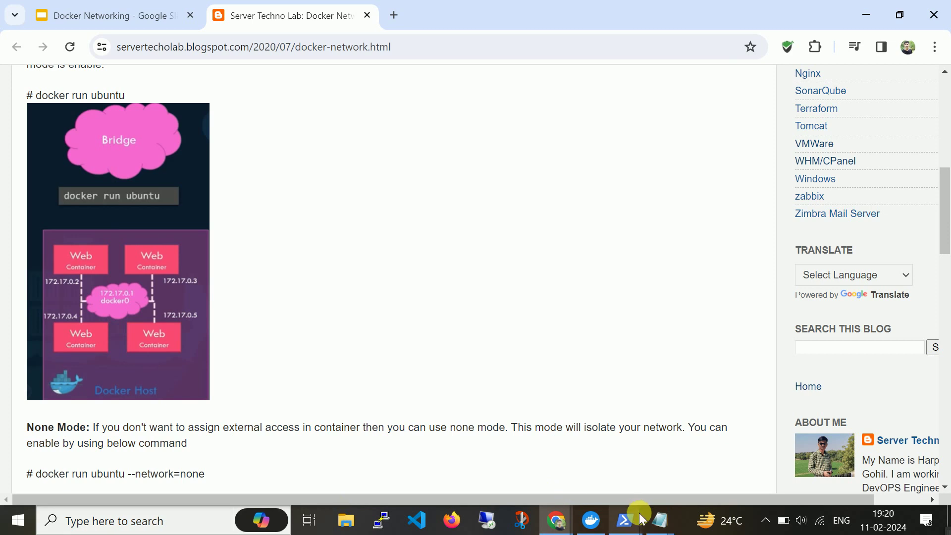
Step: Switch to the empty Windows PowerShell window and list the running containers with docker ps
mouse_move(636, 524)
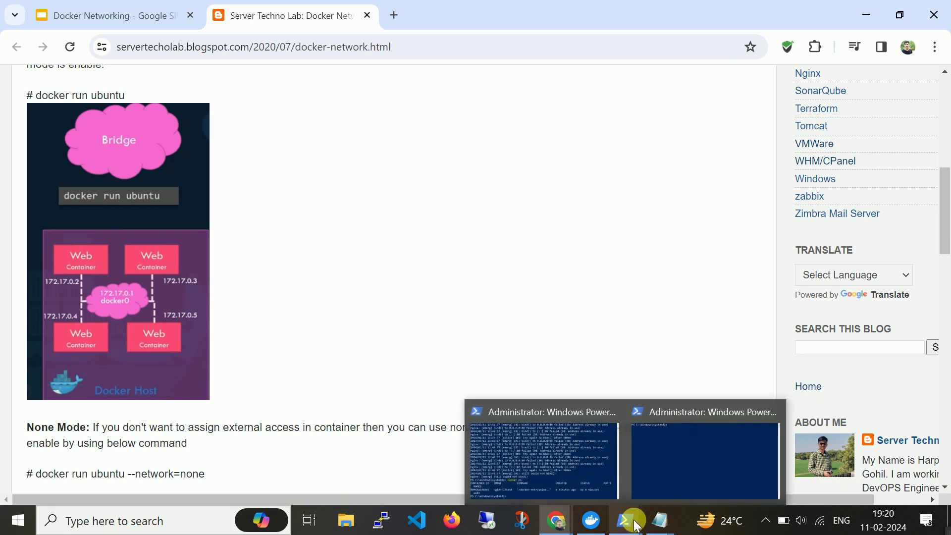
click(658, 466)
text(cle)
key(BackSpace)
key(BackSpace)
key(BackSpace)
text(docke)
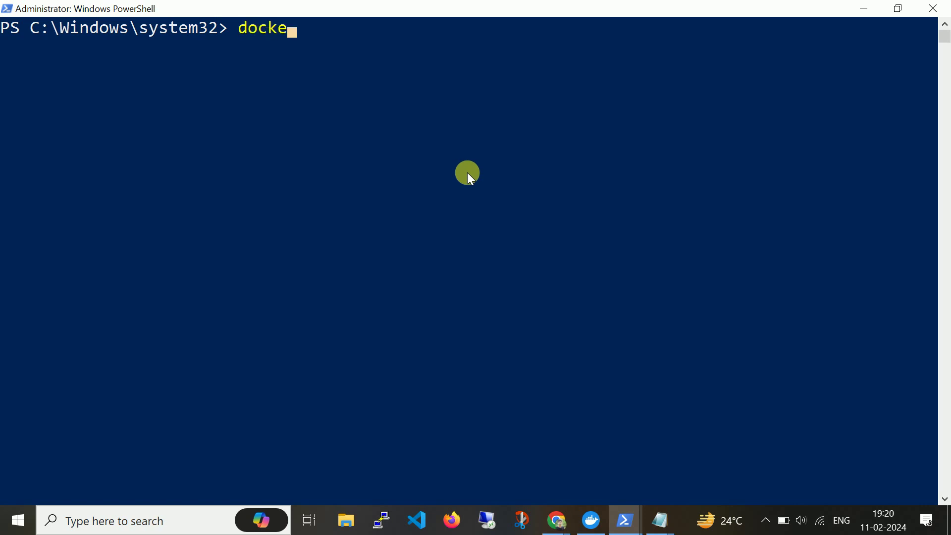
text(r ps -a)
key(BackSpace)
key(BackSpace)
key(Return)
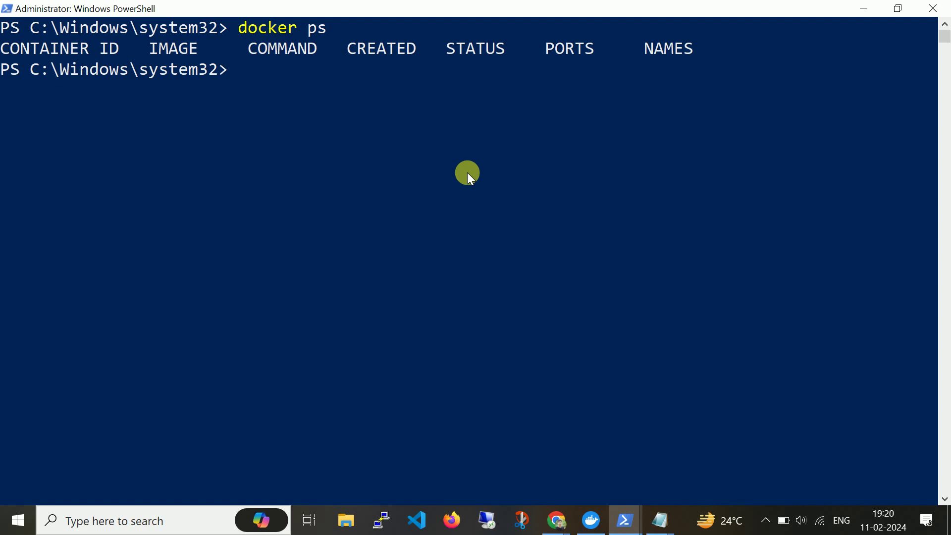
Step: List all containers, including stopped ones, with docker ps -a, and clear the terminal screen
key(Up)
text(-a)
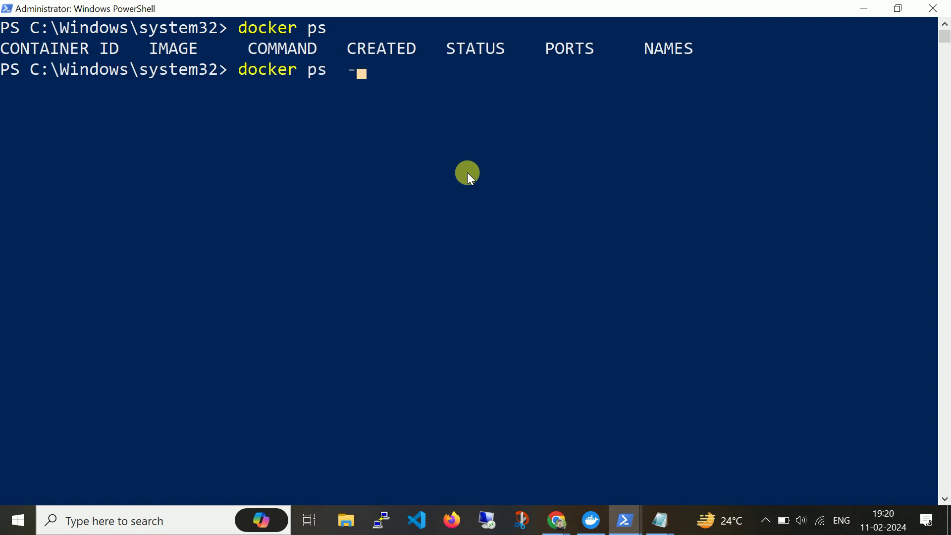
key(Return)
text(cle)
key(BackSpace)
key(BackSpace)
key(BackSpace)
key(ctrl+l)
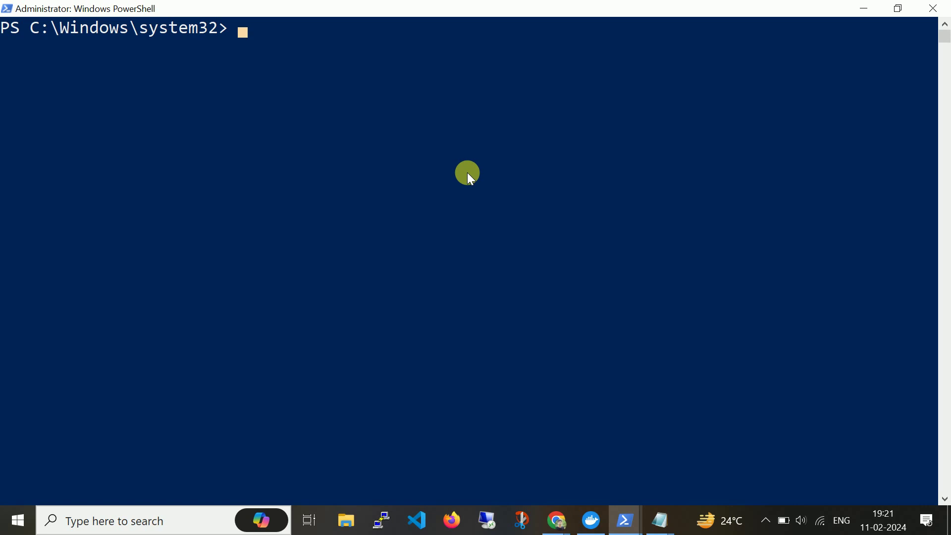
Step: Switch to the draw.io diagram in Chrome and examine the Frontend and Backend containers on the bridge network
click(557, 520)
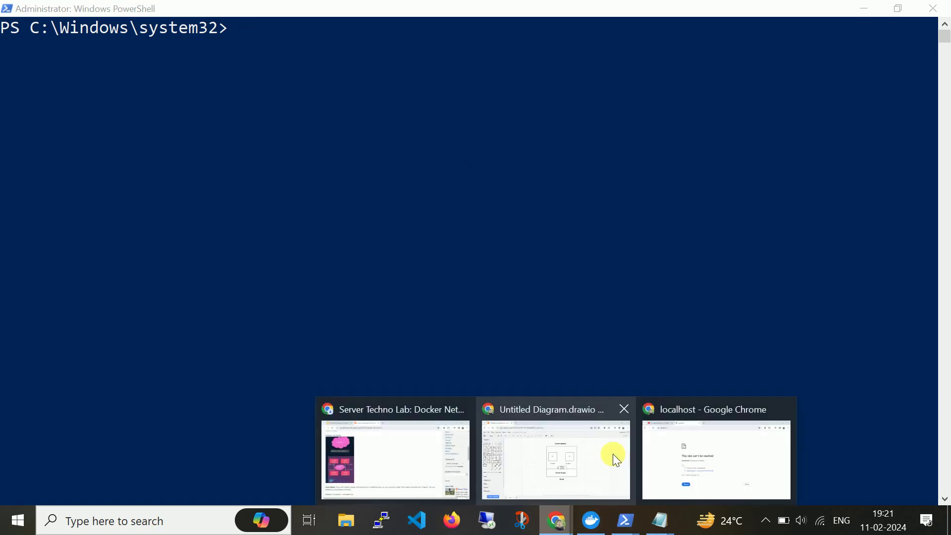
click(613, 454)
mouse_move(464, 290)
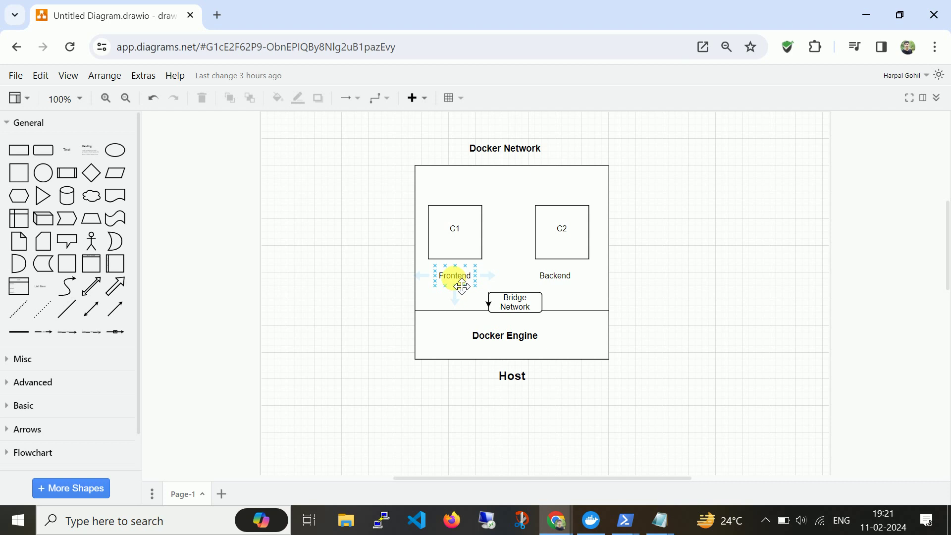
mouse_move(561, 283)
mouse_move(439, 271)
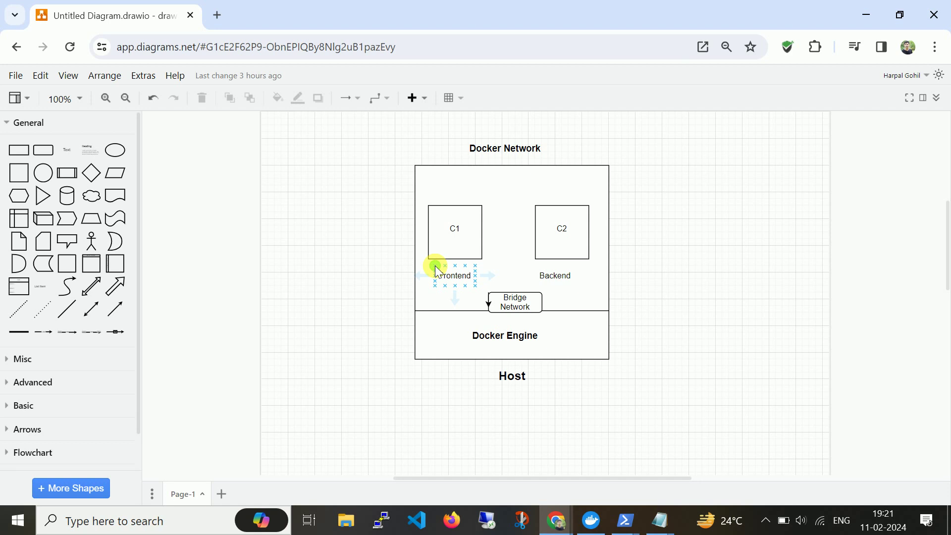
Step: Switch back to the cleared PowerShell window and run a detached container named frontend from the nginx:latest image
click(627, 524)
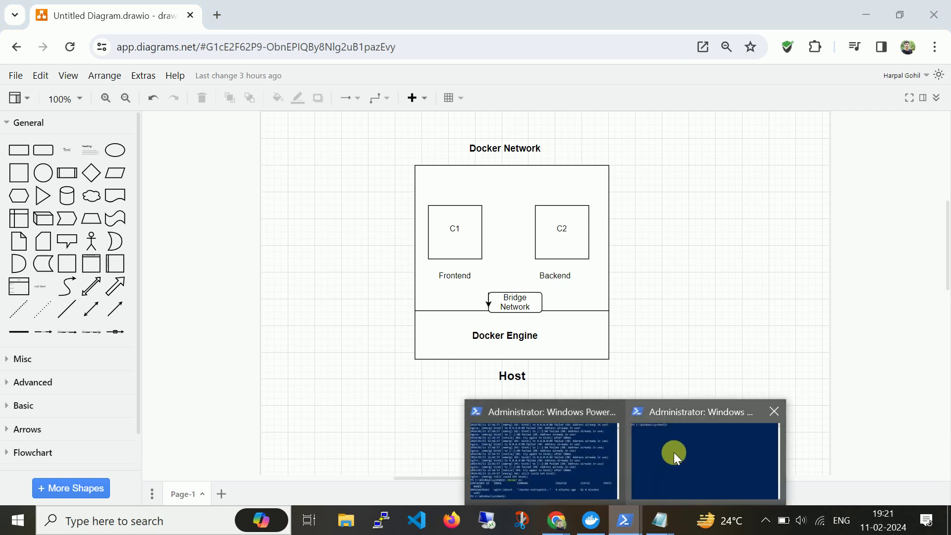
click(673, 453)
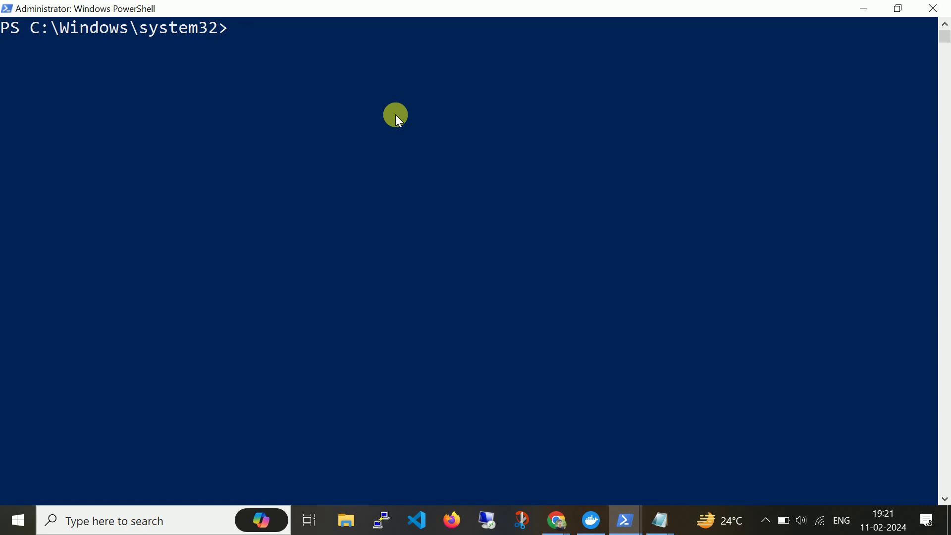
text(docker )
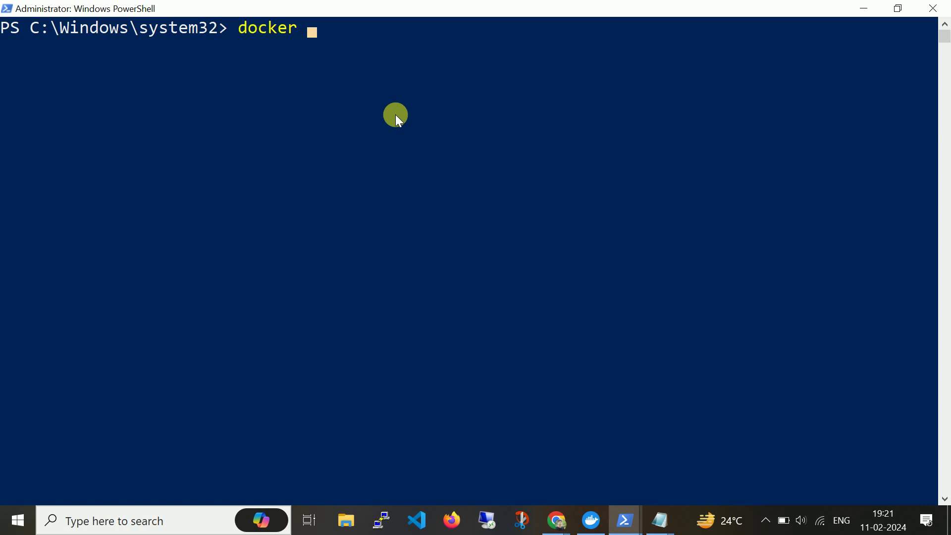
text(run -i)
text(td)
key(BackSpace)
key(BackSpace)
key(BackSpace)
text(d --name)
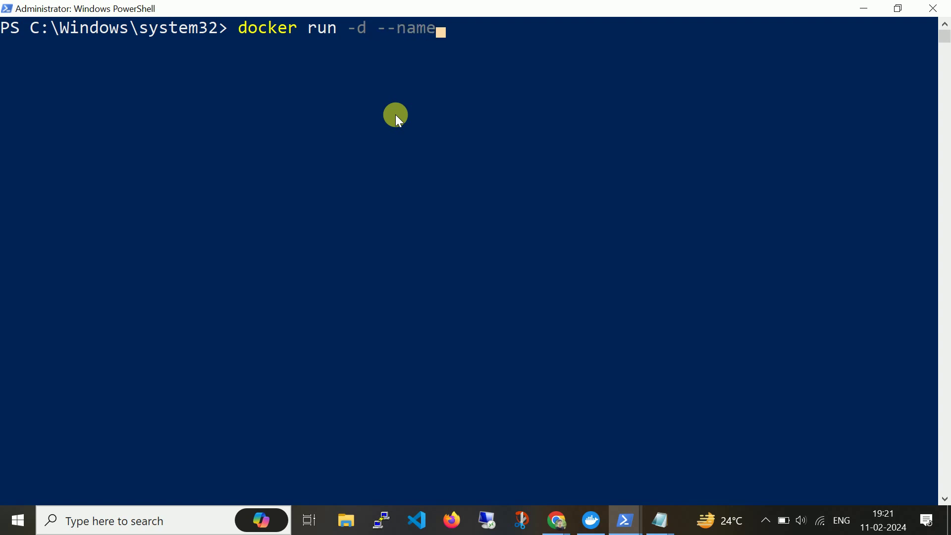
text( frontend )
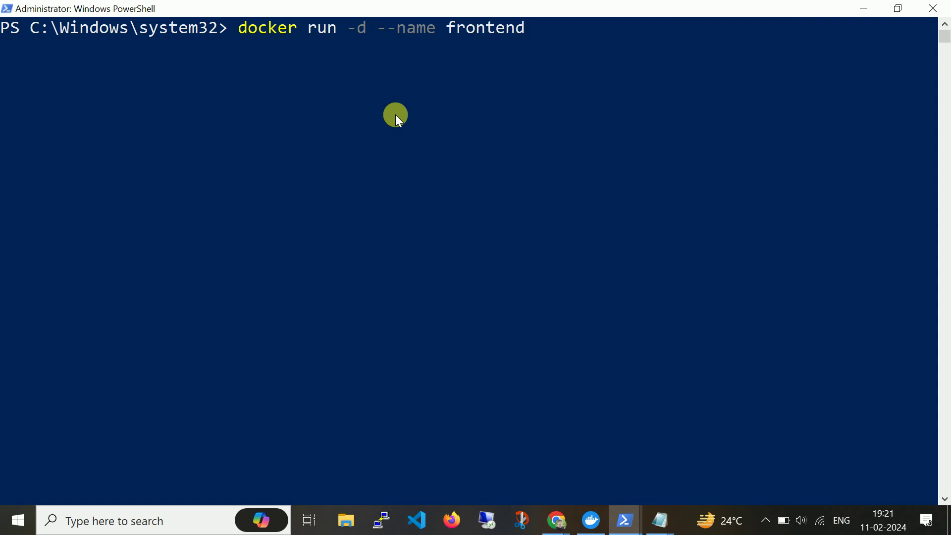
text(nginx)
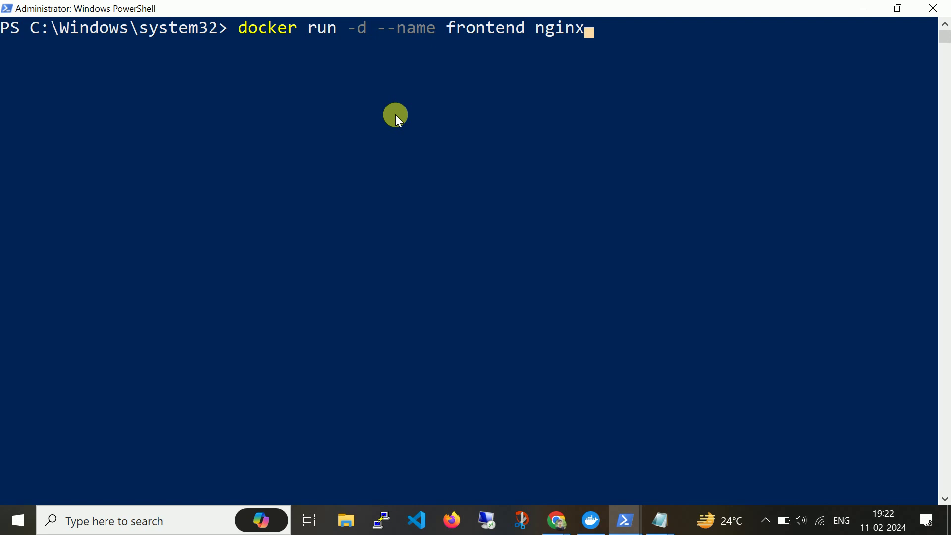
text(:latest)
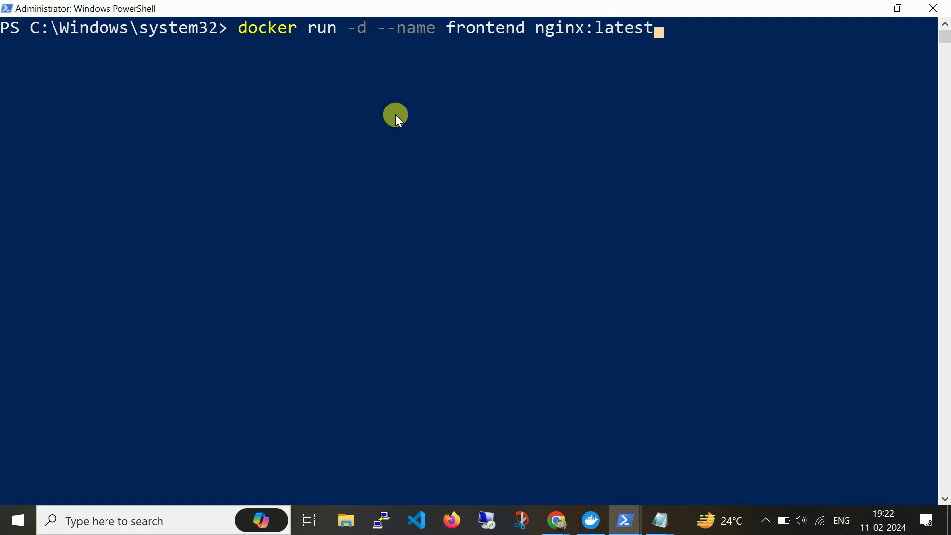
key(Return)
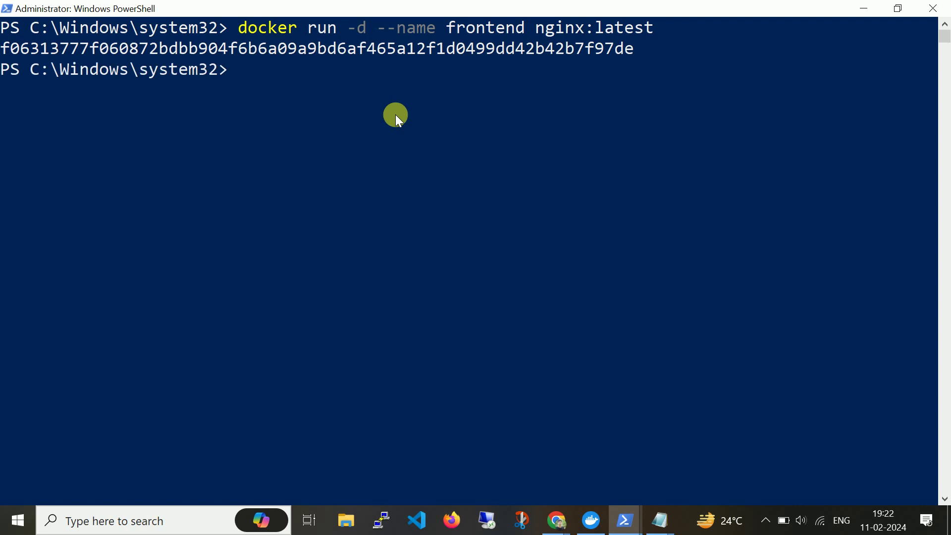
Step: Run a second detached nginx:latest container named backend, and list all containers with docker ps -a
key(Up)
key(Left)
key(Left)
key(Left)
key(Left)
key(Left)
key(Left)
key(Left)
key(Left)
key(Left)
key(Left)
key(Left)
key(Left)
key(Left)
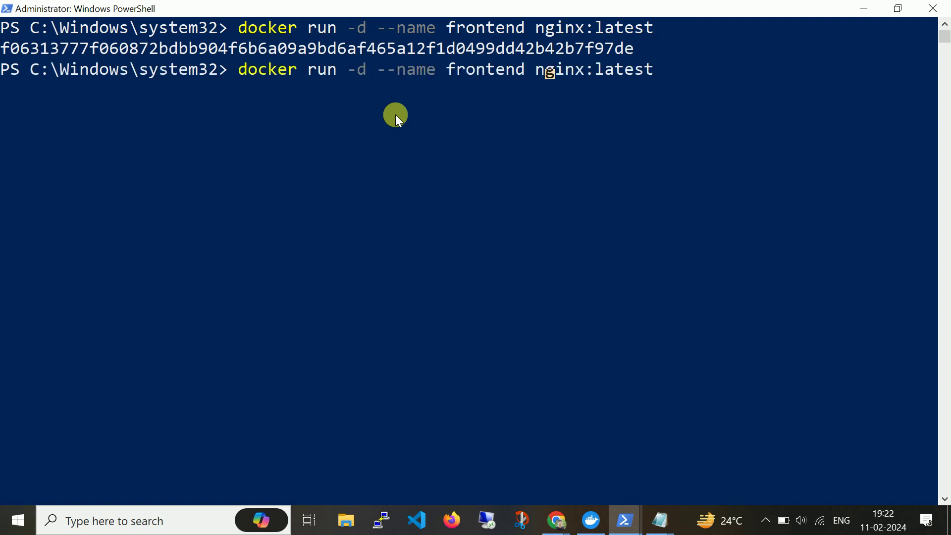
key(BackSpace)
key(BackSpace)
key(BackSpace)
key(BackSpace)
key(BackSpace)
key(BackSpace)
key(BackSpace)
key(BackSpace)
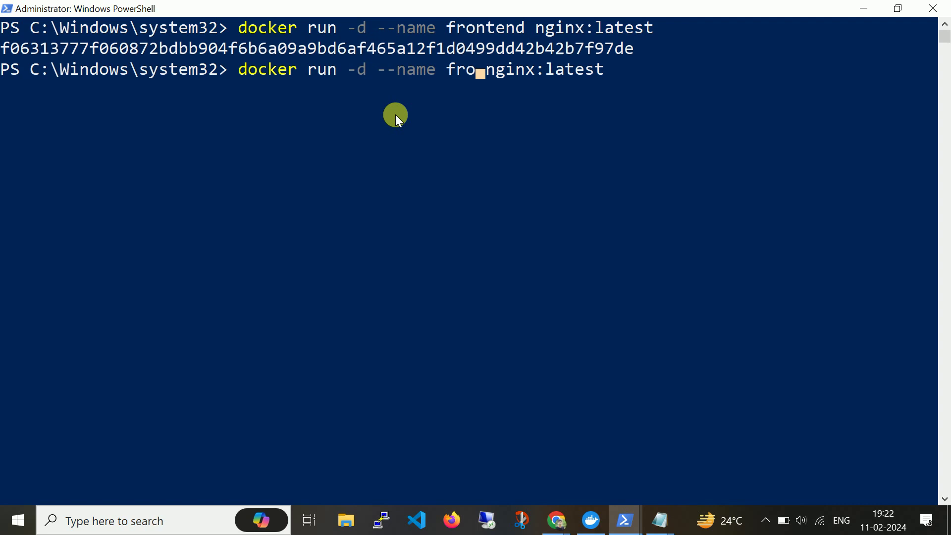
text(backend)
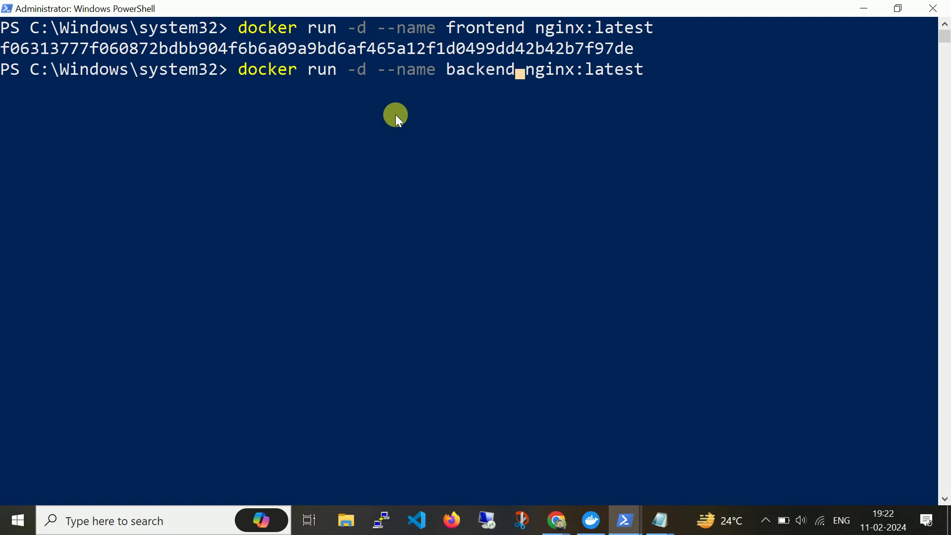
key(Return)
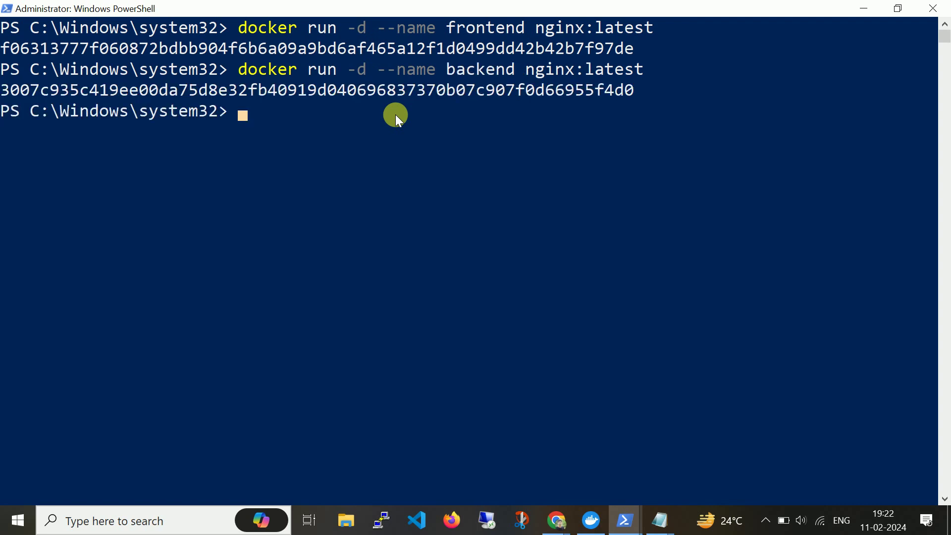
text(docker ps -a)
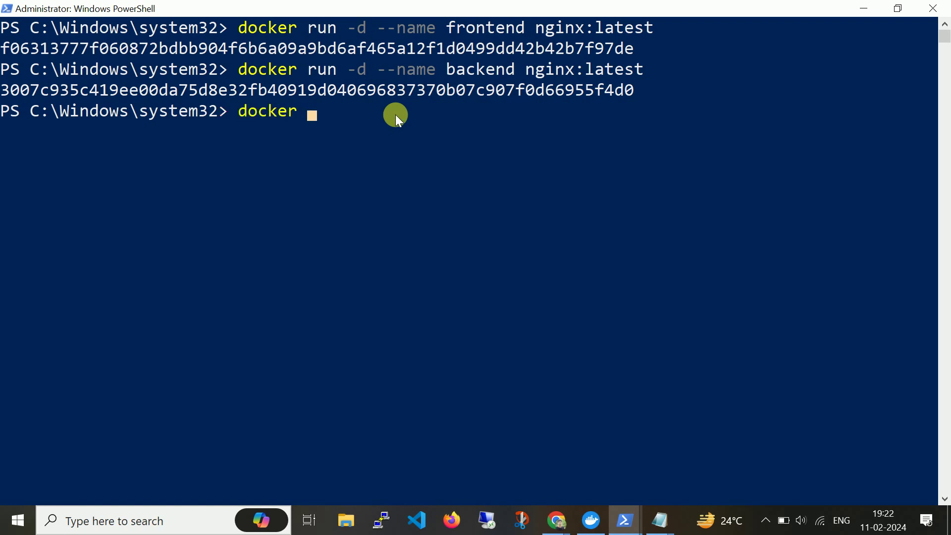
key(Return)
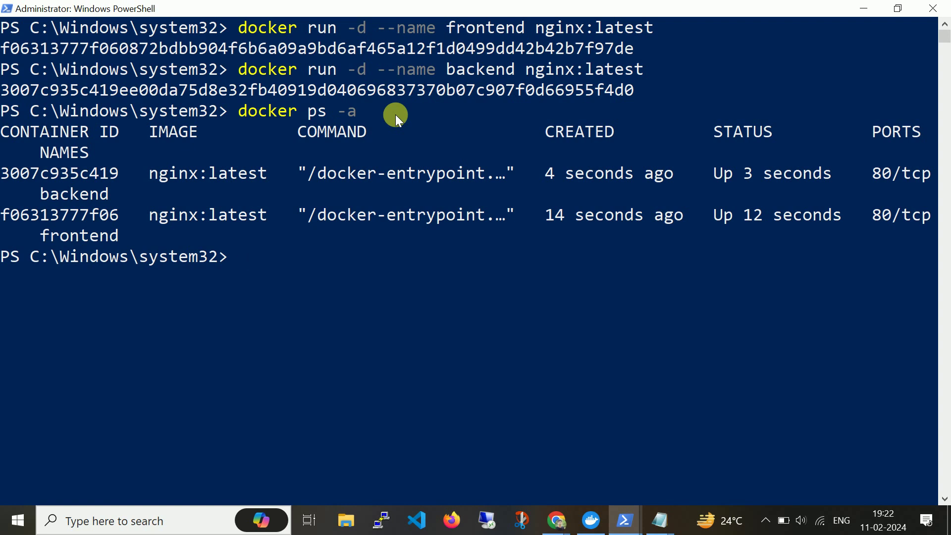
Step: Switch to the other PowerShell window showing the nginx bind errors and clear its screen
mouse_move(639, 522)
click(542, 482)
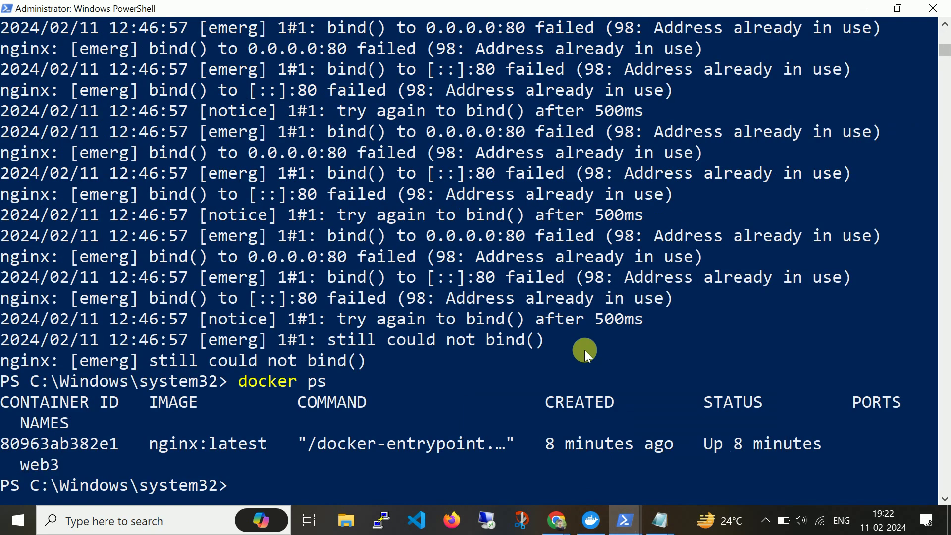
key(ctrl+l)
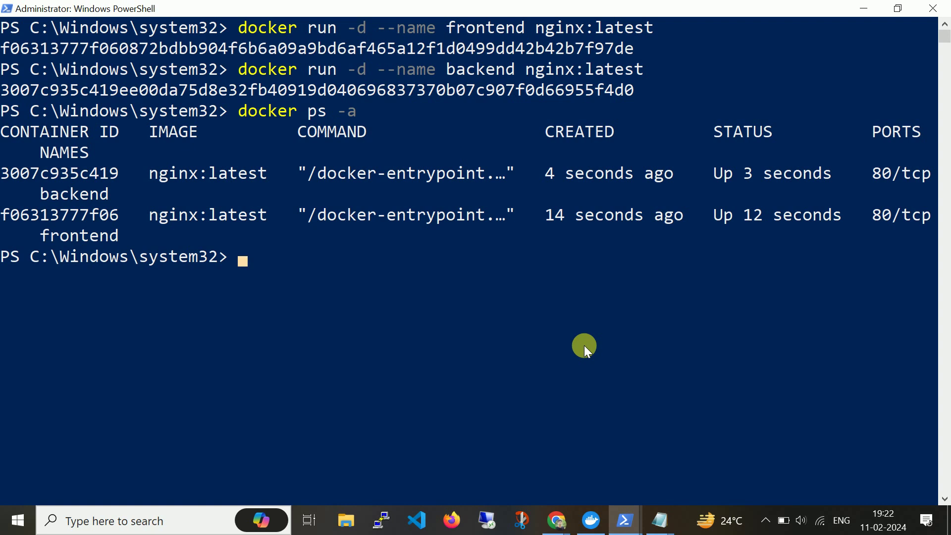
Step: In the PowerShell window that lists both containers, open an interactive /bin/bash shell in the backend container with docker exec -it
text(docker exec -it)
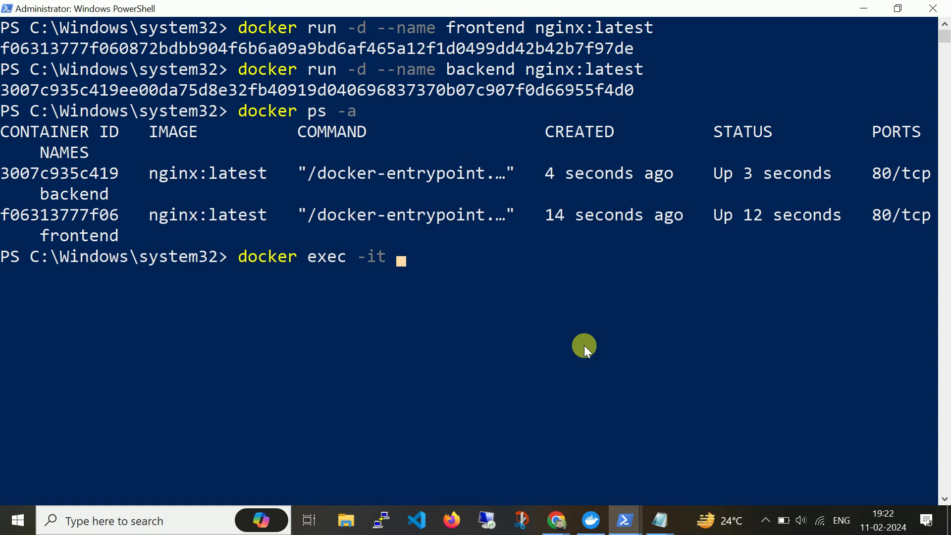
text(backend /bin)
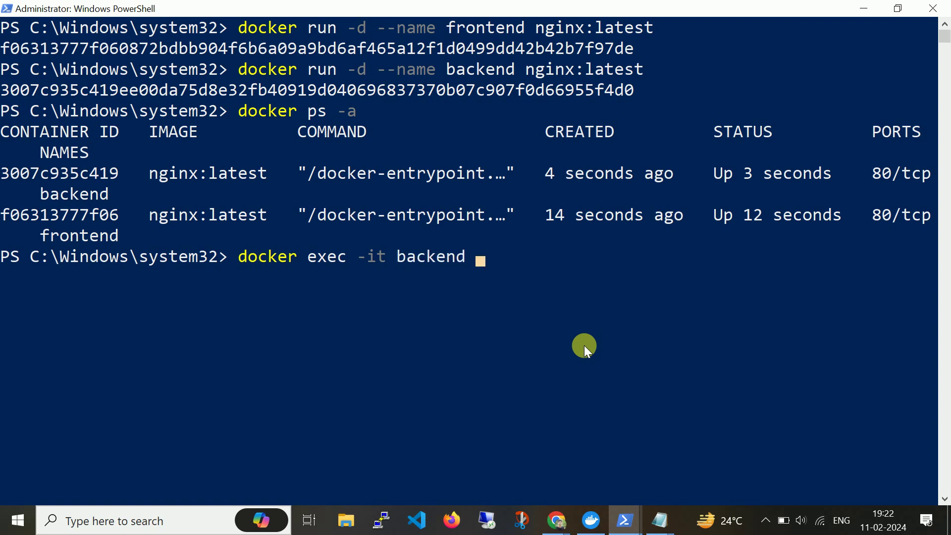
text(/bash)
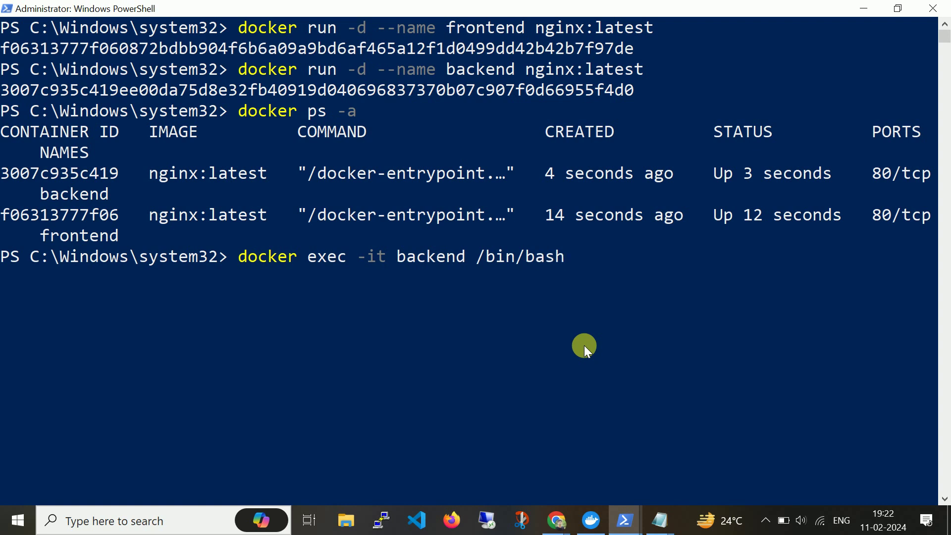
key(Return)
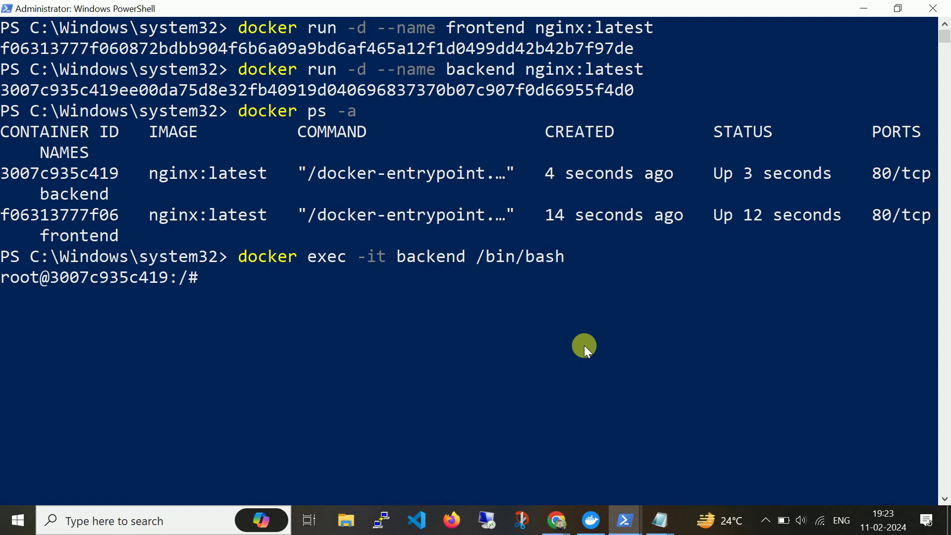
text(c)
key(BackSpace)
Step: Switch to the cleared PowerShell window and display the frontend container's network details with docker inspect frontend
key(alt+Tab)
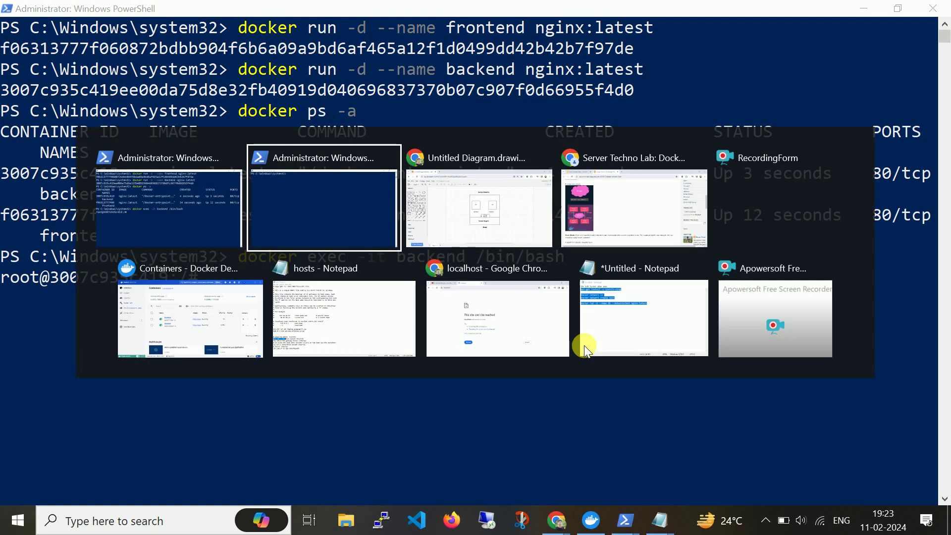
text(docker inpe)
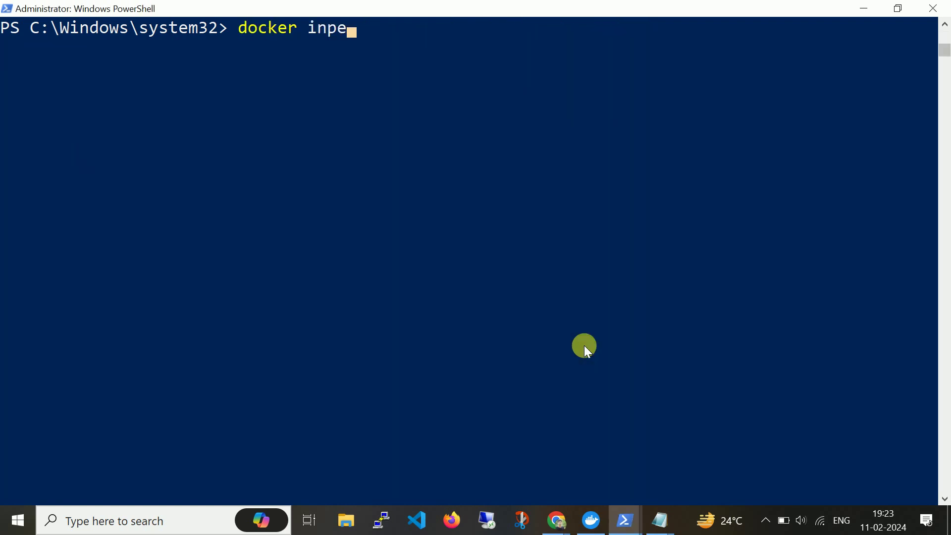
key(BackSpace)
text(spect )
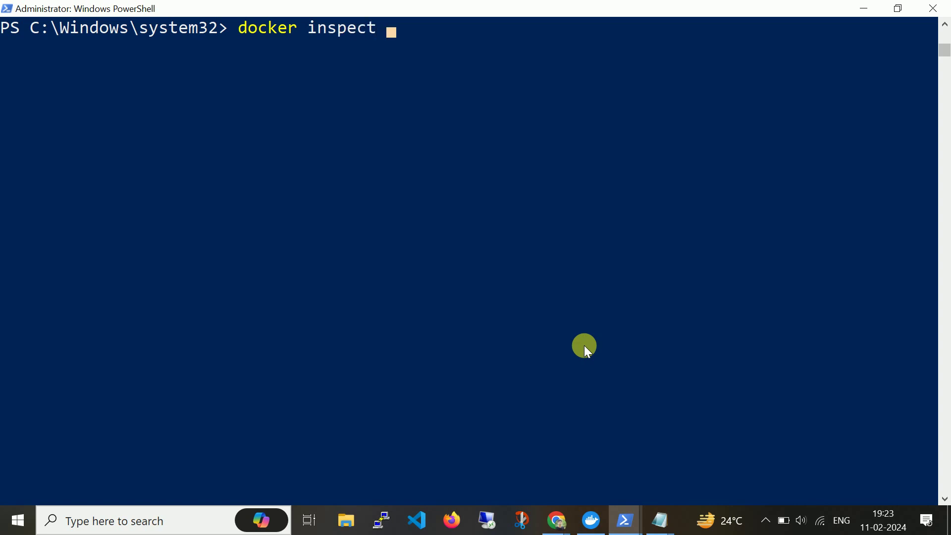
text(front)
text(end)
key(Return)
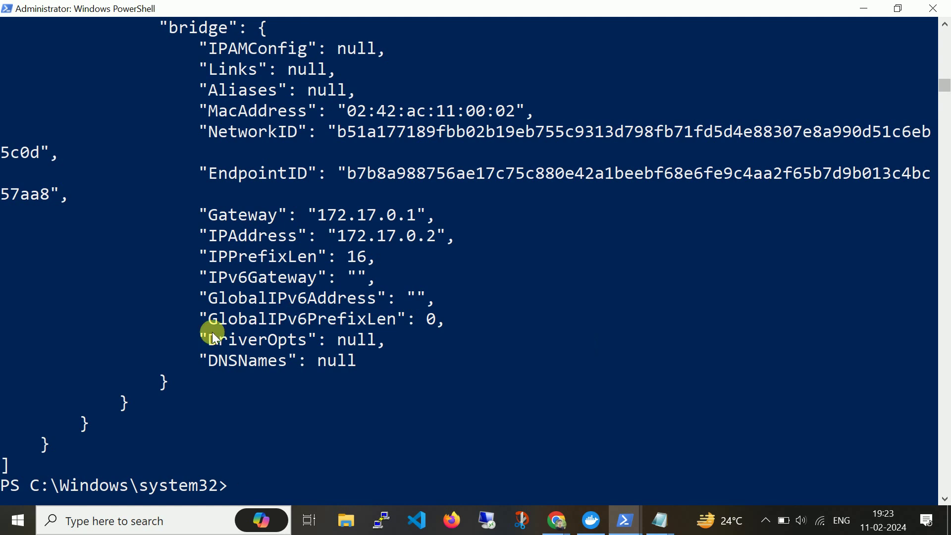
Step: Examine the bridge network entry in the frontend container's inspect output, highlighting the network name, gateway and IP address
scroll(248, 250, up, 1)
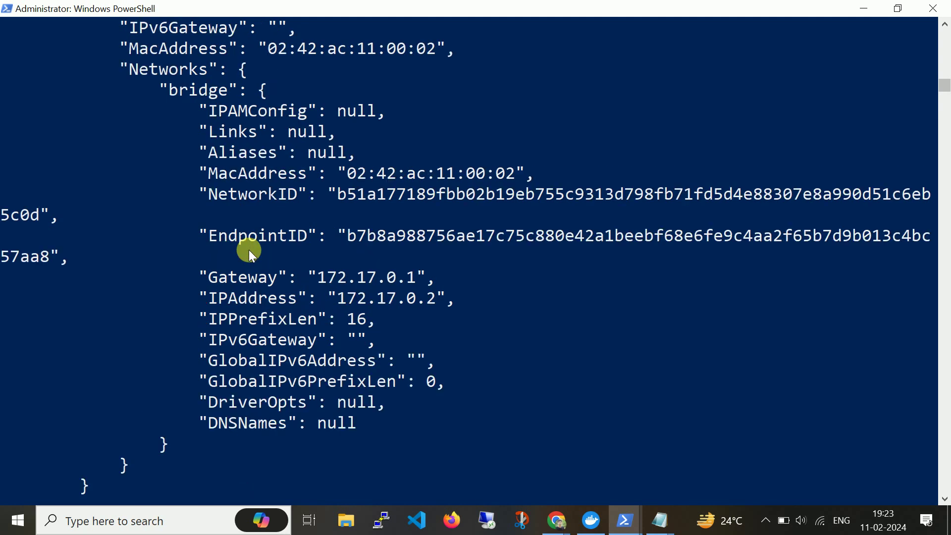
double_click(203, 93)
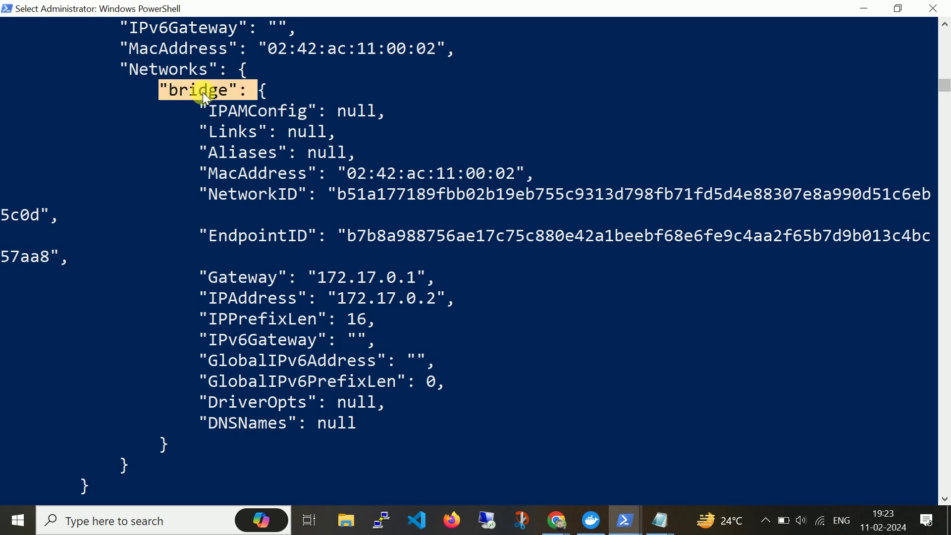
double_click(369, 281)
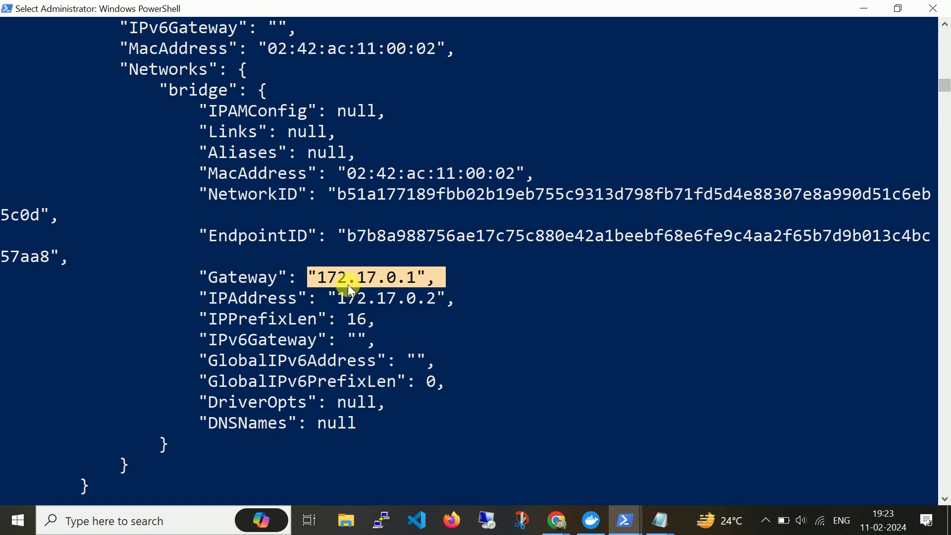
double_click(374, 297)
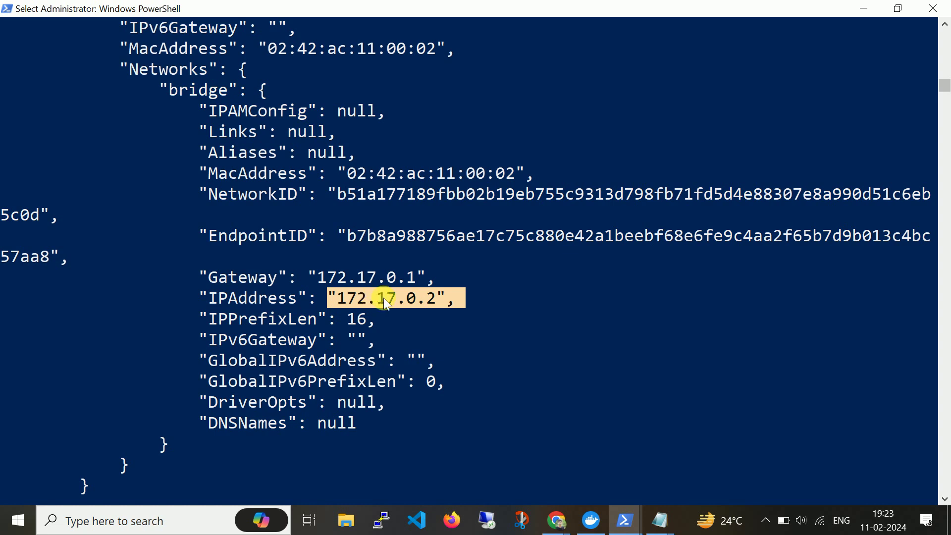
right_click(384, 298)
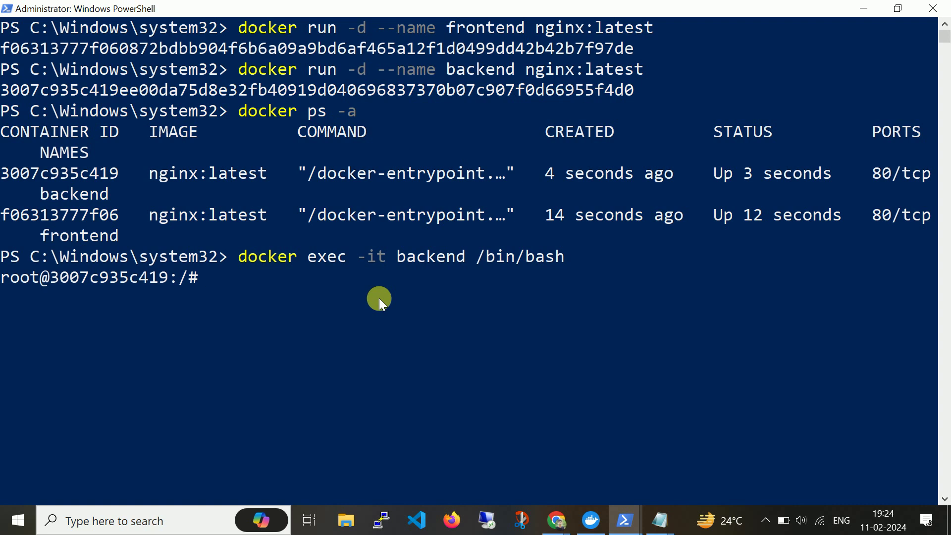
Step: Switch to the PowerShell window with the backend container's shell and try to ping the frontend container at 172.17.0.2
text(ping 172)
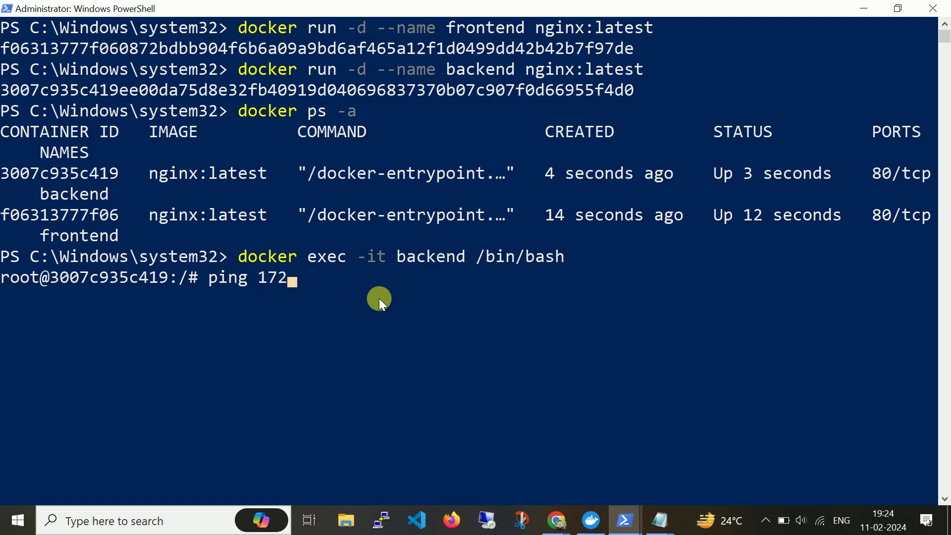
text(.17)
key(alt+Tab)
key(alt+Tab)
text(.0.2)
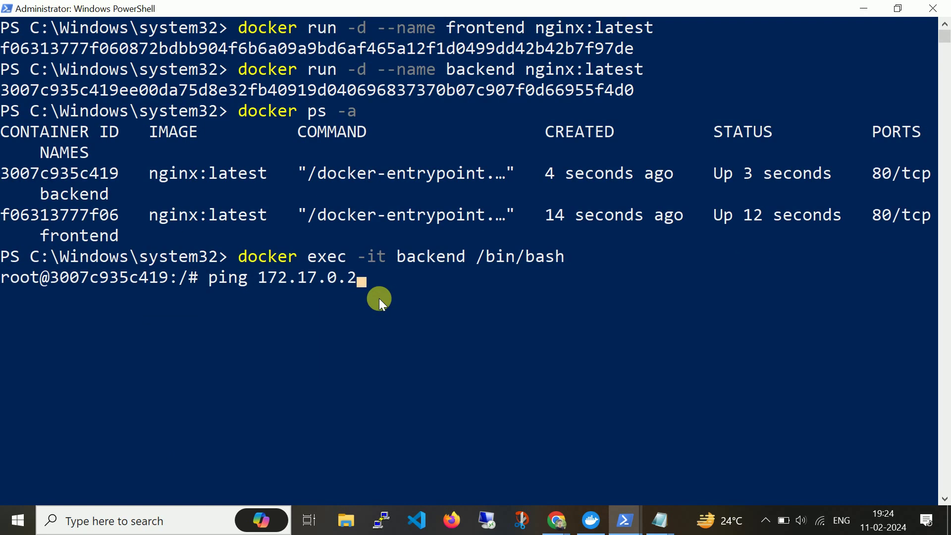
key(Return)
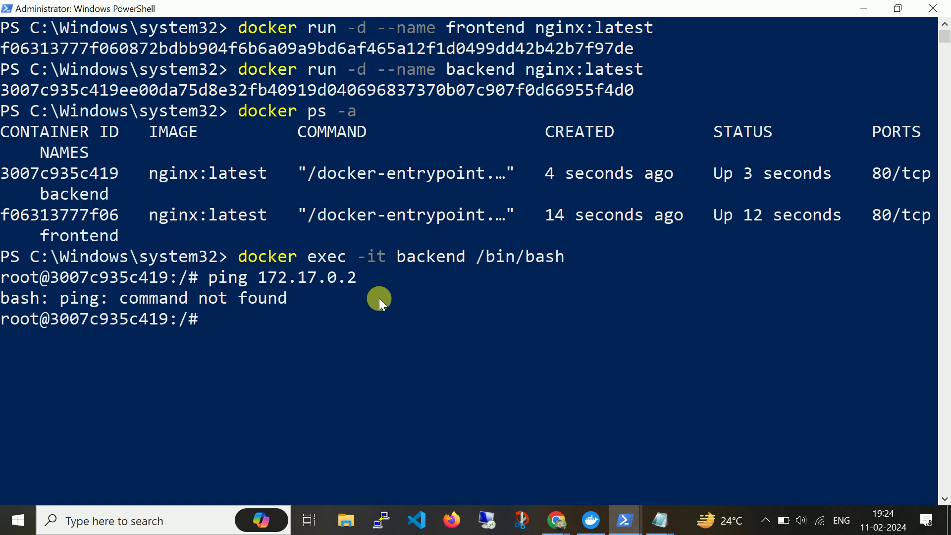
Step: Refresh the package lists inside the backend container with apt-get update
text(apt-get )
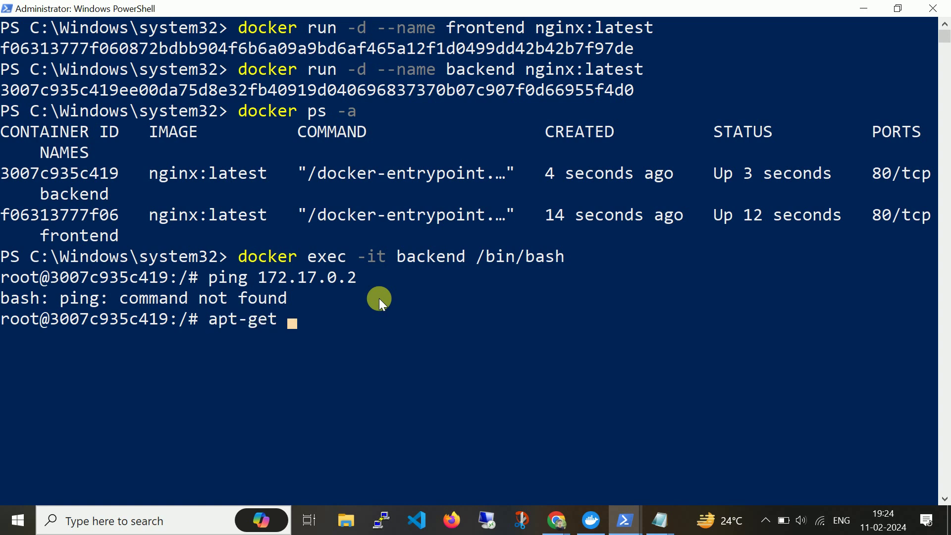
text(update)
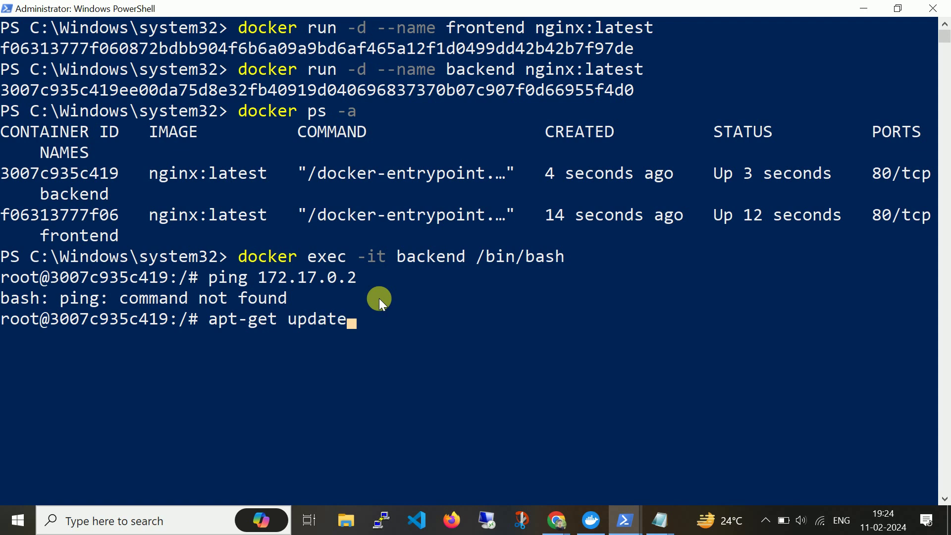
key(Return)
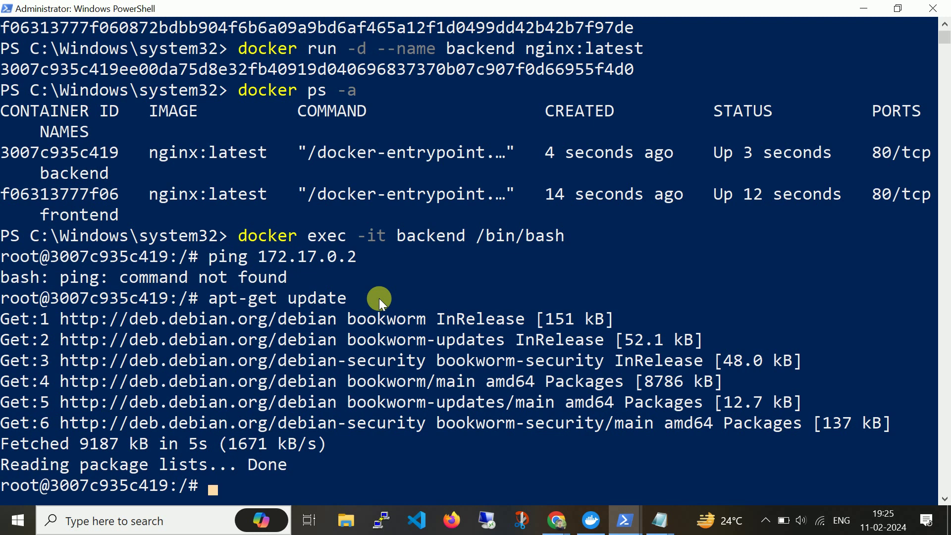
Step: Install the iputils-ping package in the backend container with apt-get install, using -y to skip the prompt
text(apt-get install )
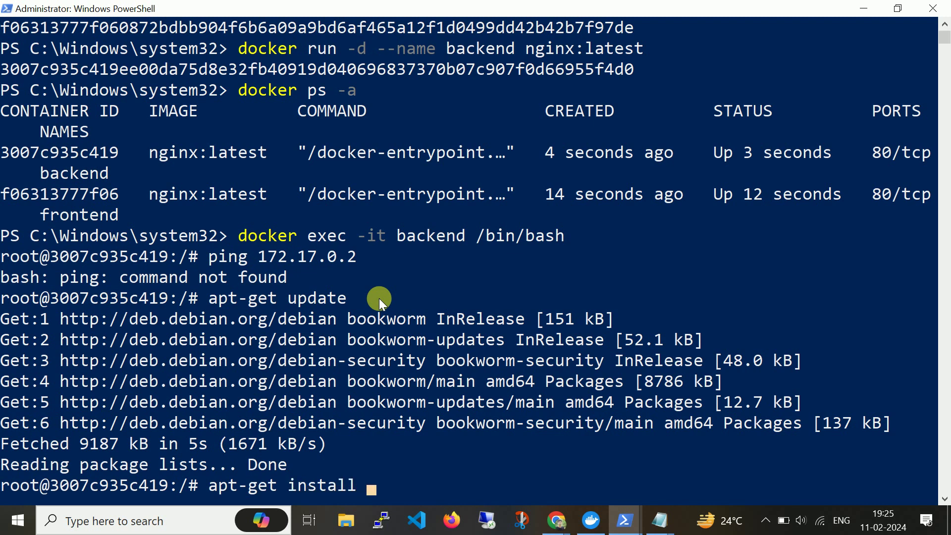
text(iputils-ping )
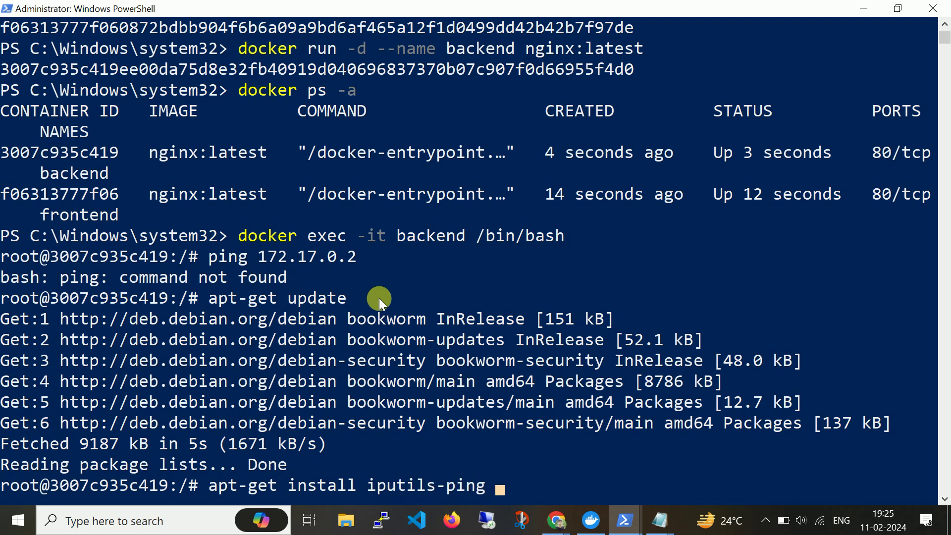
text(-y)
key(Return)
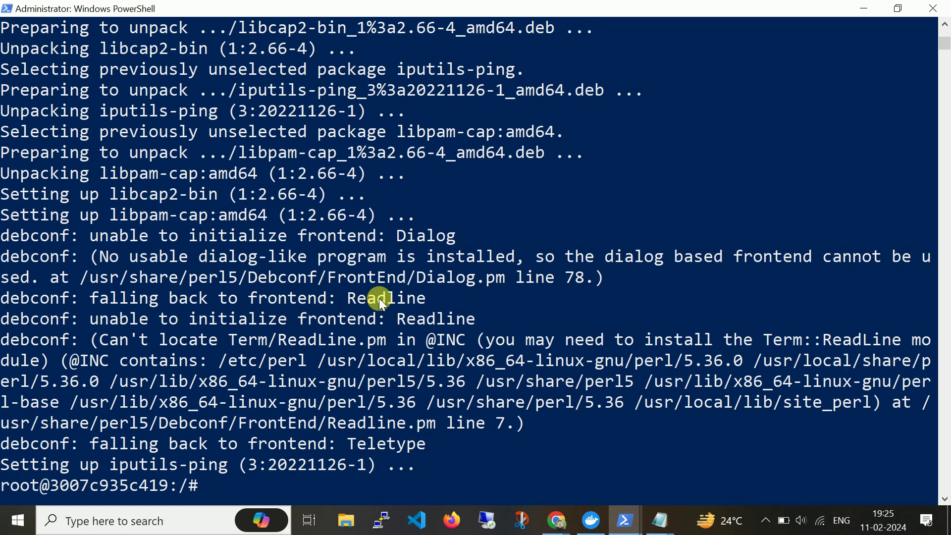
Step: Clear the backend shell, ping the frontend container at 172.17.0.2 again, and stop after a few replies
key(ctrl+l)
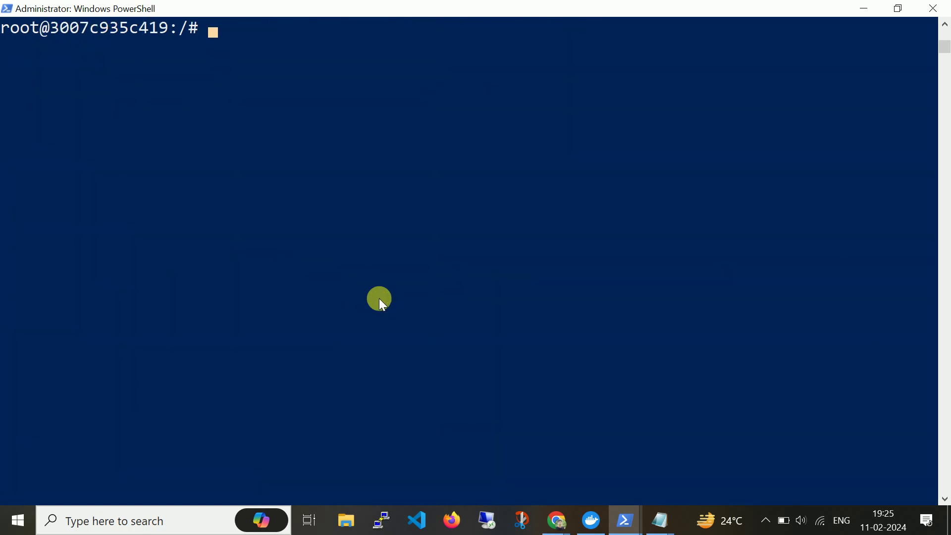
key(Up)
key(Up)
key(Up)
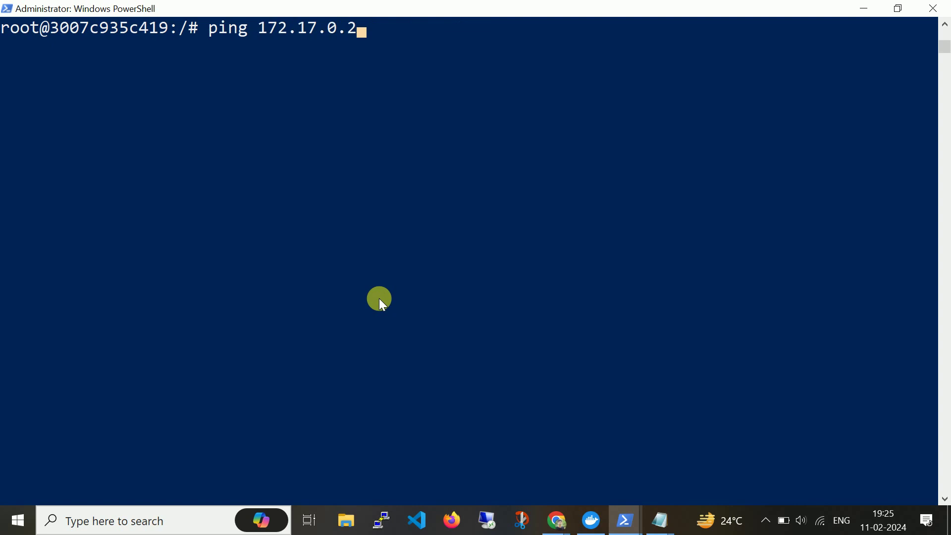
key(Return)
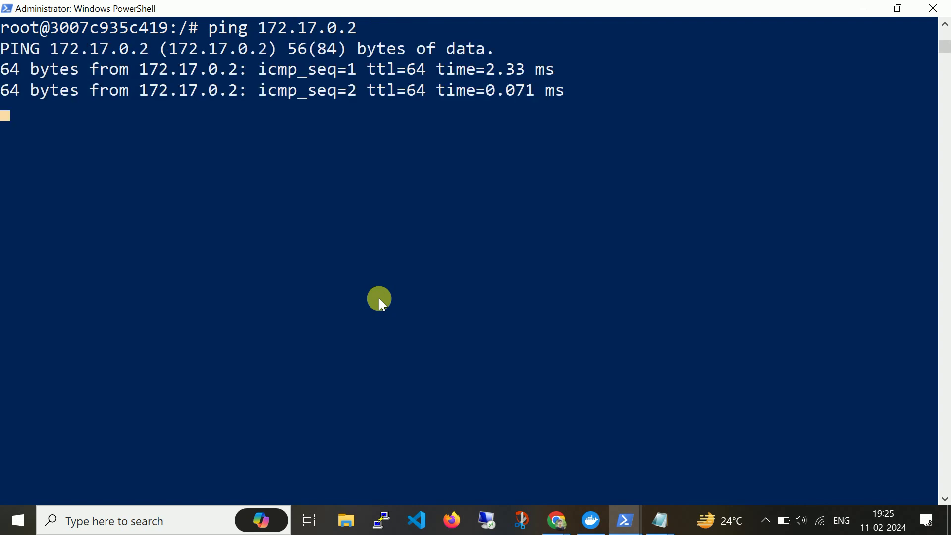
key(ctrl+c)
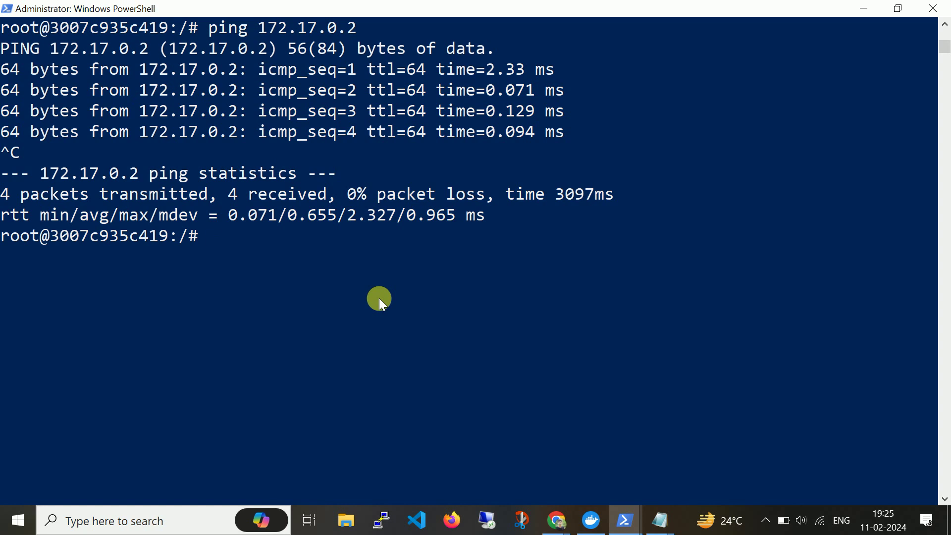
Step: Switch to the Docker network blog article in Chrome and view its None Mode section
key(alt+Tab)
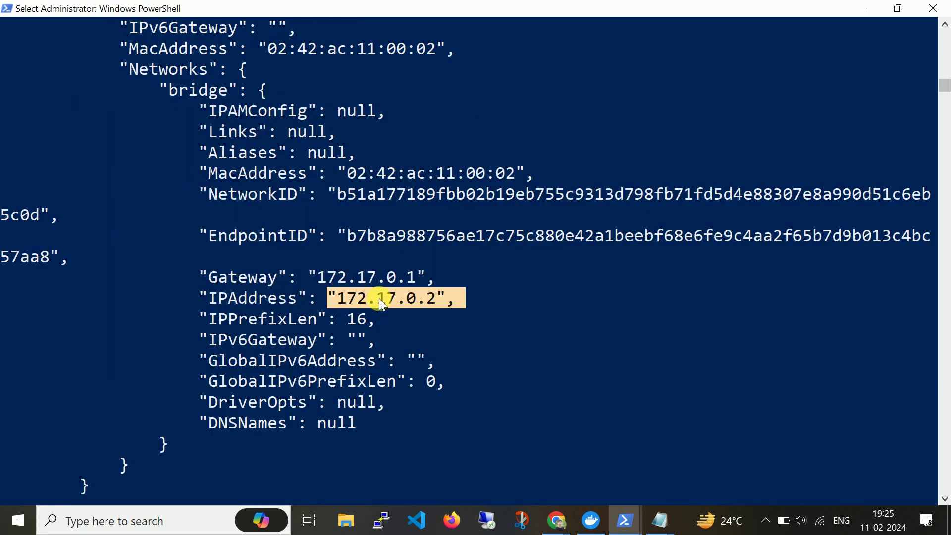
key(alt+Tab)
key(alt+Tab)
key(alt+Tab)
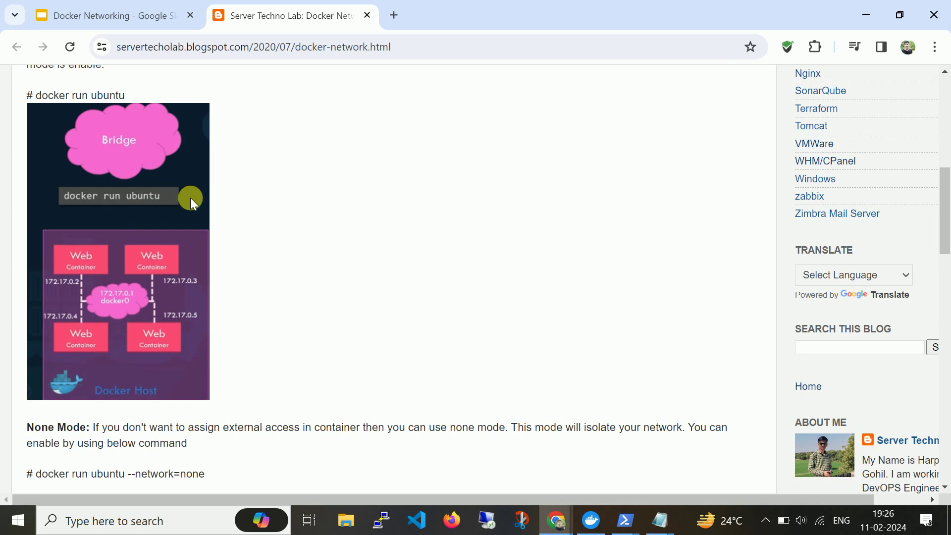
scroll(327, 220, down, 5)
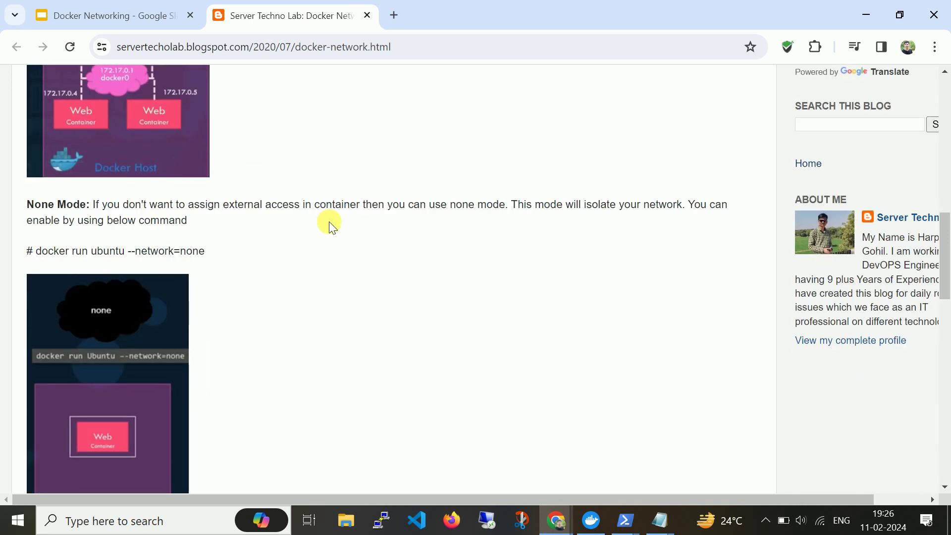
Step: Switch to the PowerShell window showing the frontend inspect output and clear its screen
key(alt+Tab)
key(alt+Tab)
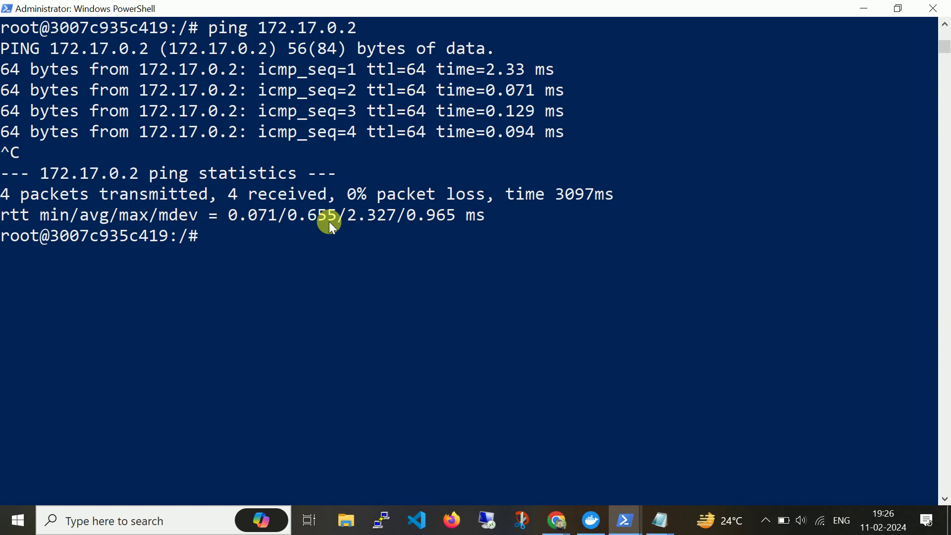
key(alt+Tab)
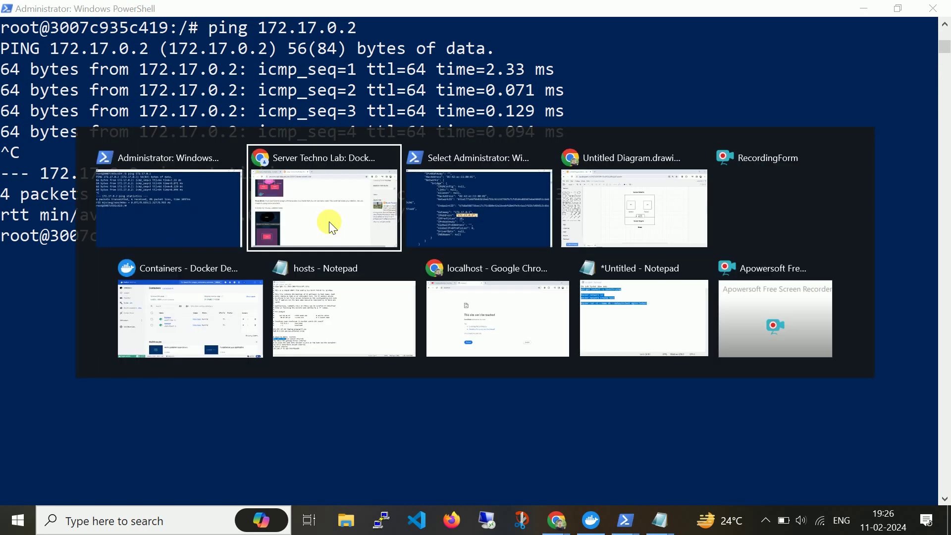
key(ctrl+c)
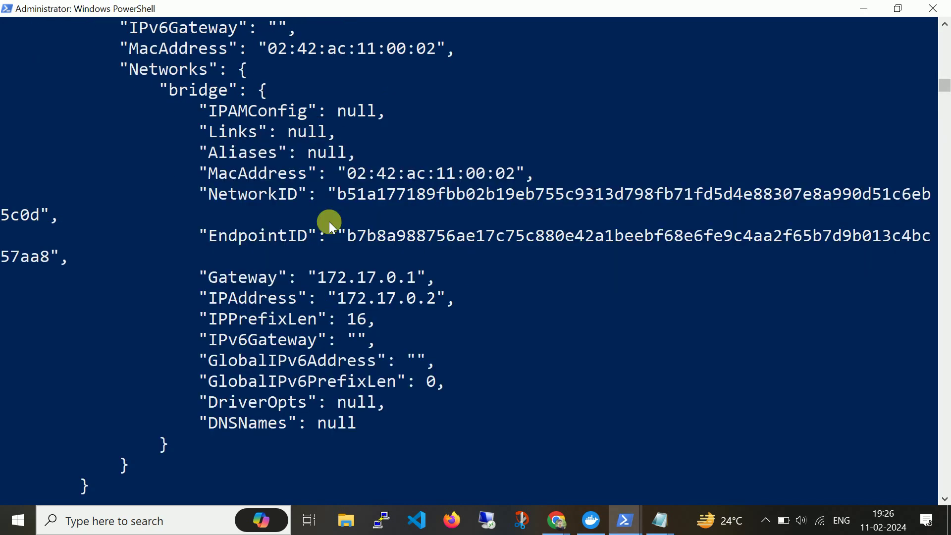
key(Return)
text(clear)
key(Return)
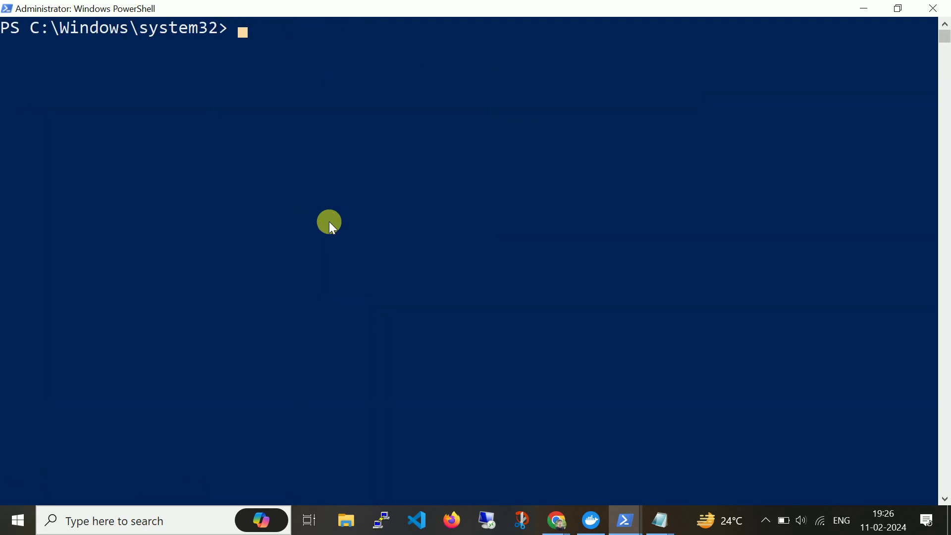
text(docker inspect frontend)
key(Up)
key(Up)
key(BackSpace)
key(BackSpace)
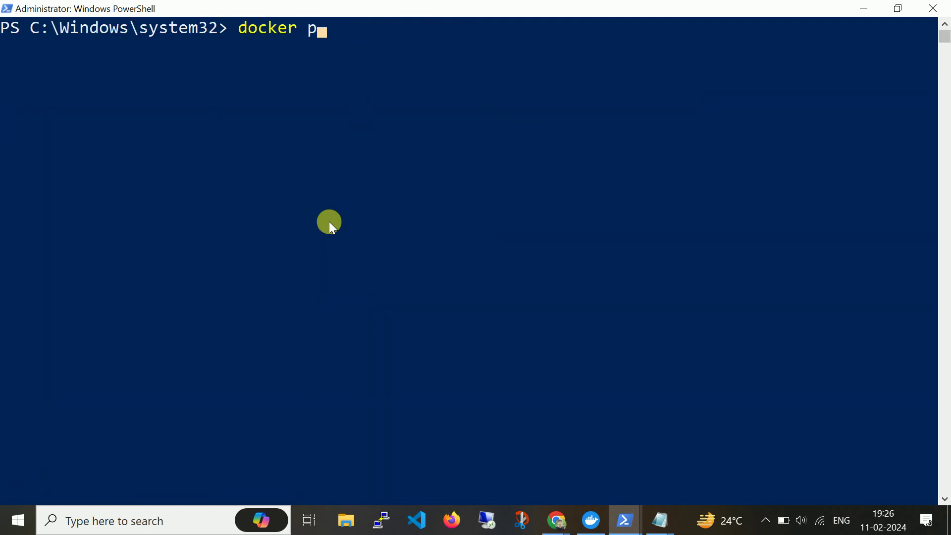
text(run -d --name)
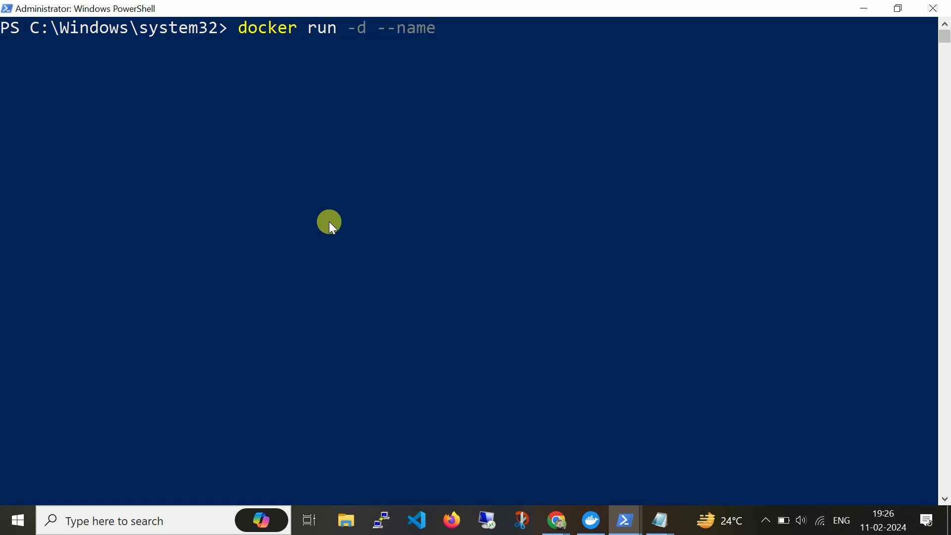
text( nonetwork)
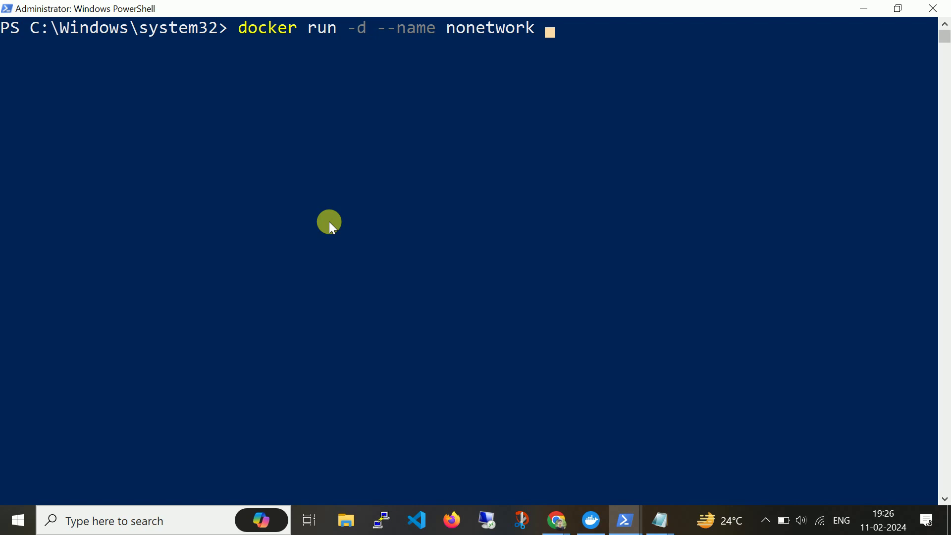
text(--network)
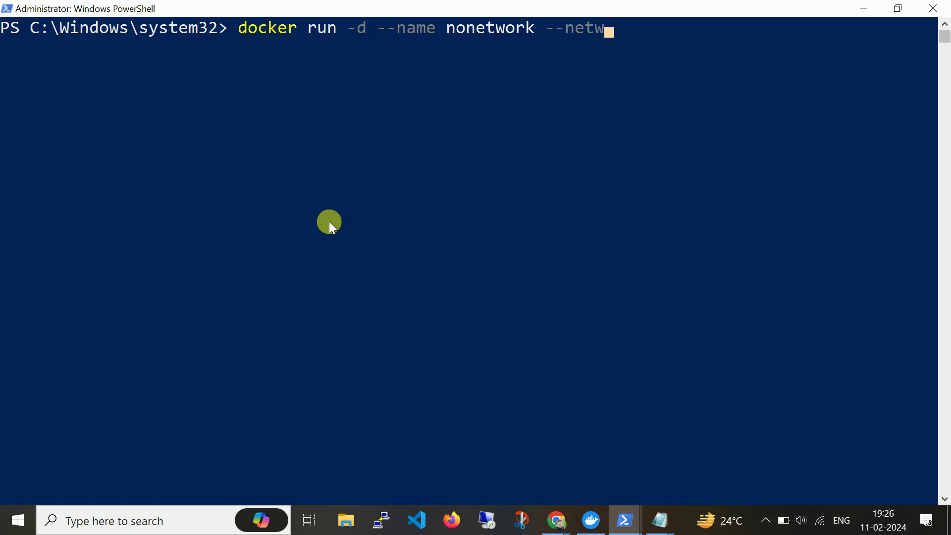
text(=none)
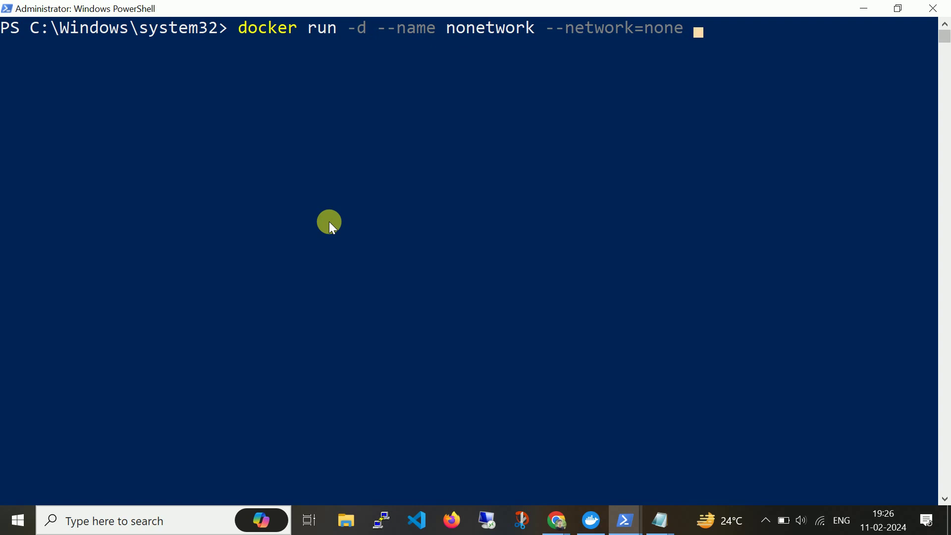
text(nginx:latest)
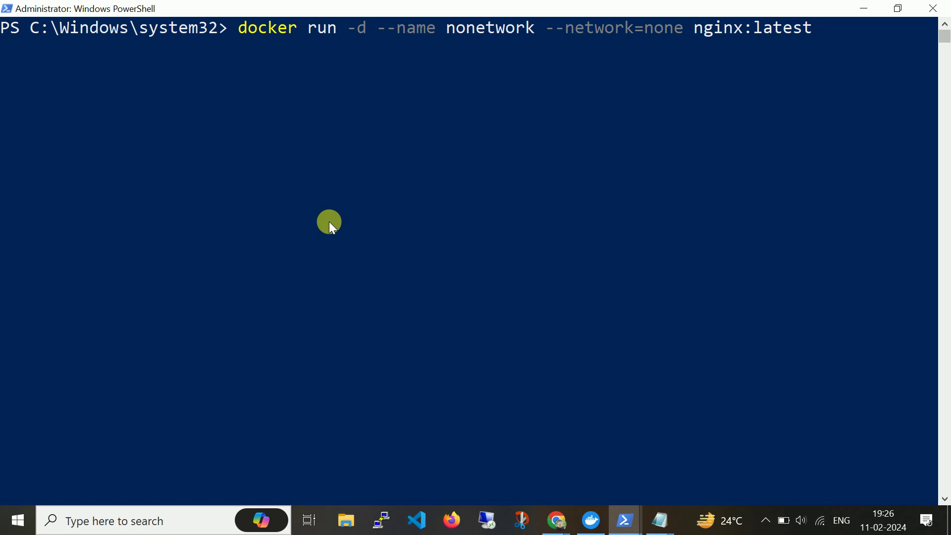
key(ctrl+c)
Step: List the available Docker networks with docker network ls, and highlight the bridge network's name
text(docker )
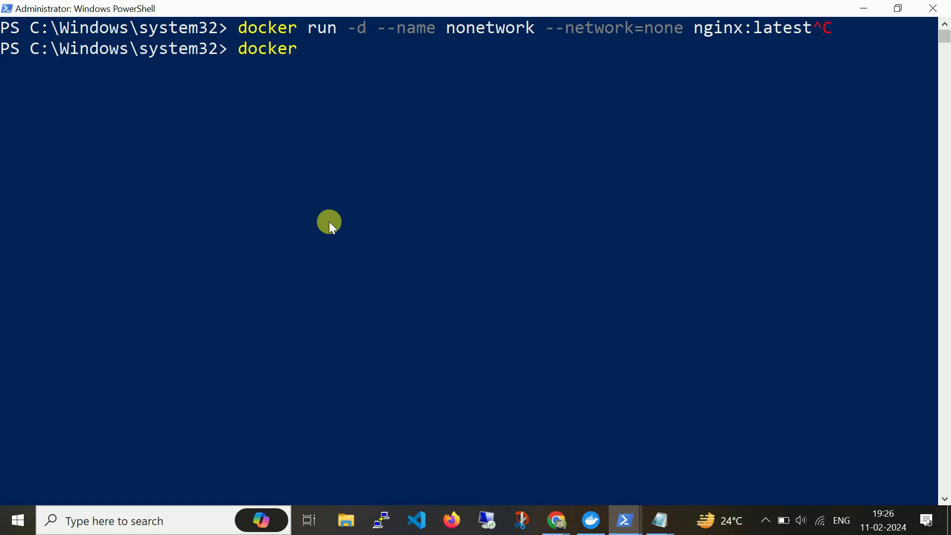
text(network ls)
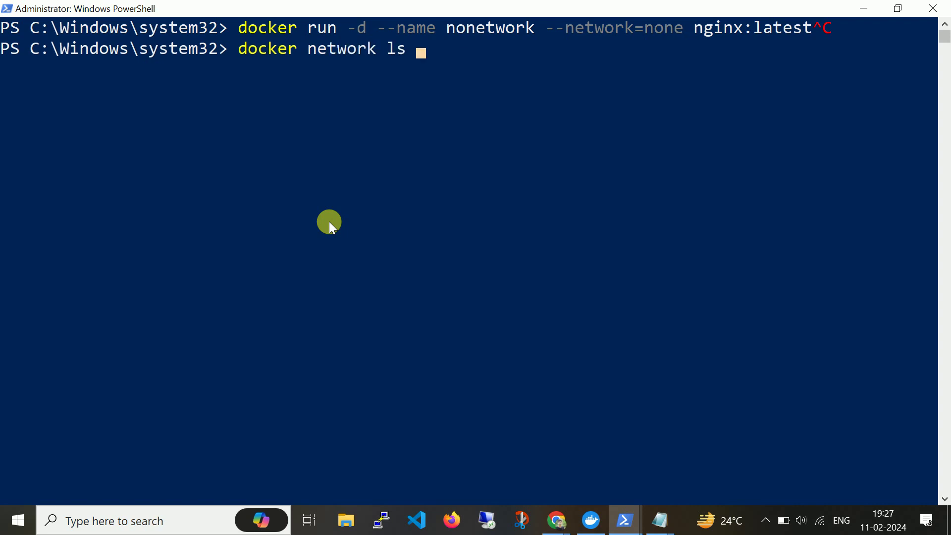
key(Return)
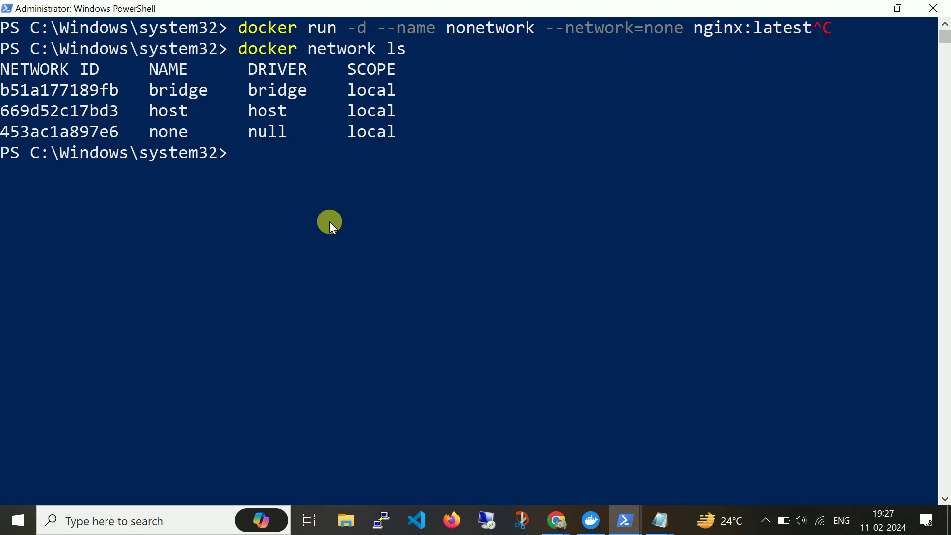
double_click(166, 93)
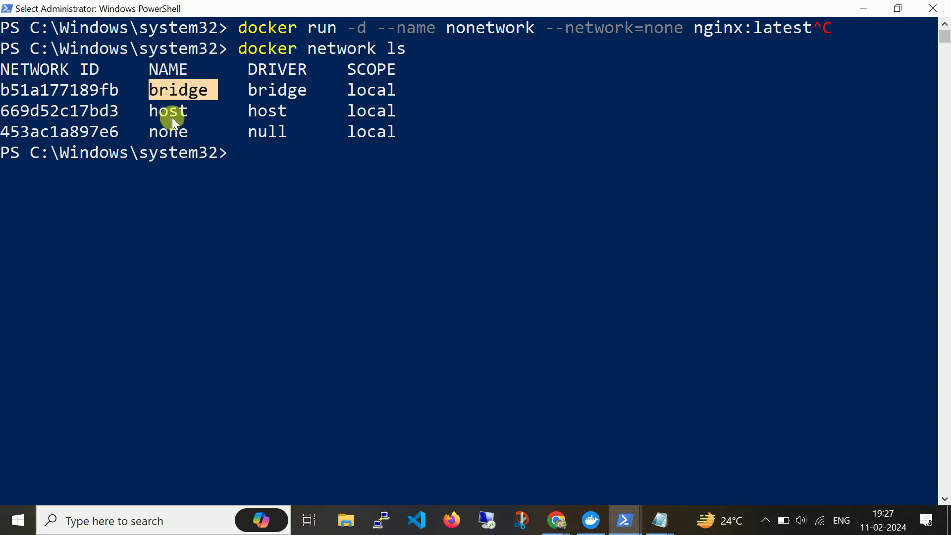
Step: Highlight the host and none network names in the network list
double_click(172, 115)
double_click(169, 131)
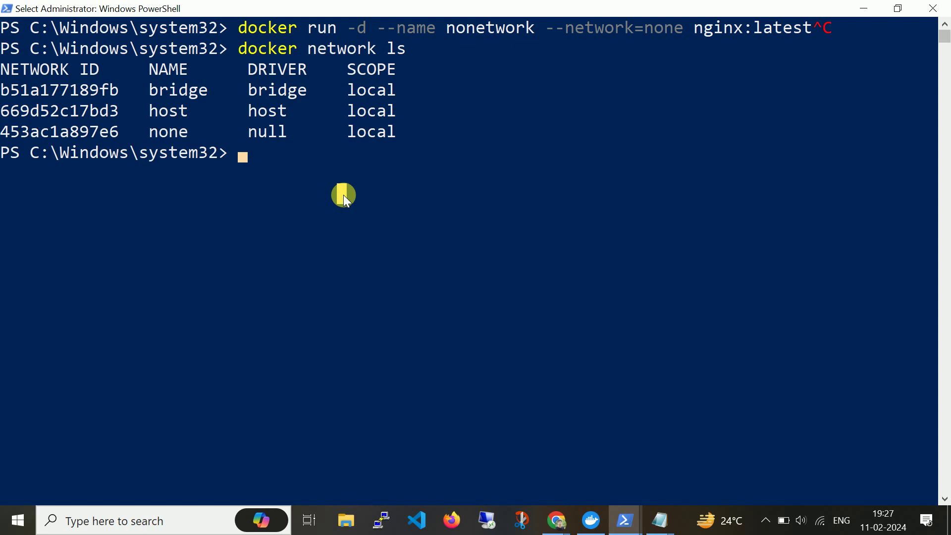
key(Up)
key(Up)
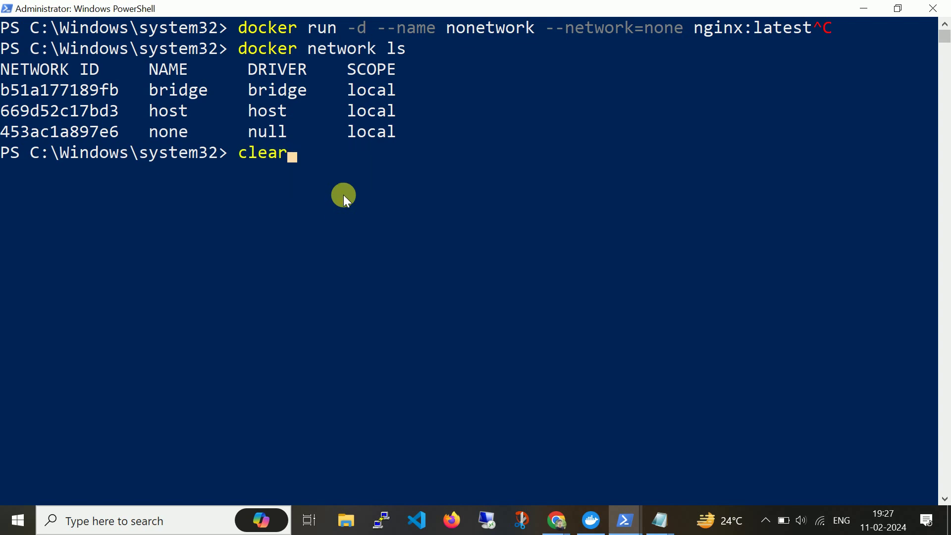
key(BackSpace)
key(BackSpace)
key(BackSpace)
key(BackSpace)
key(BackSpace)
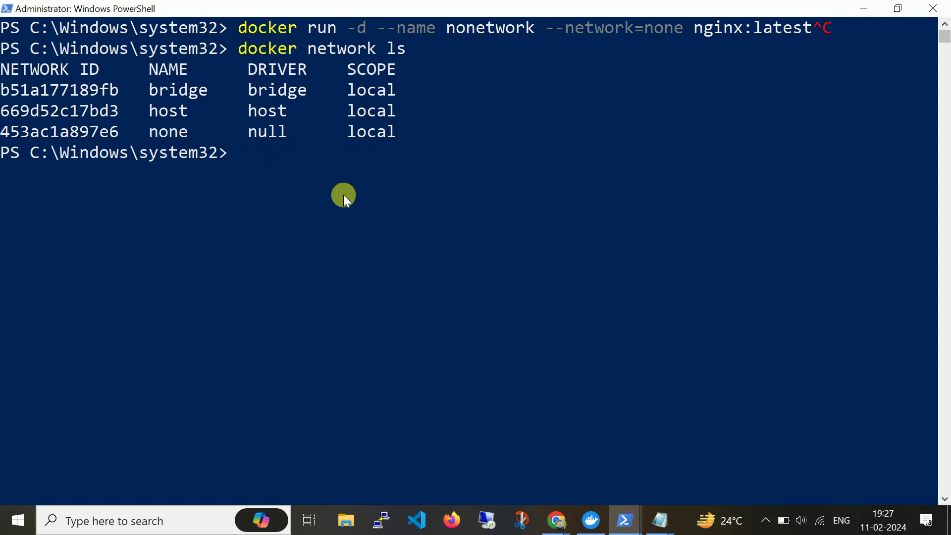
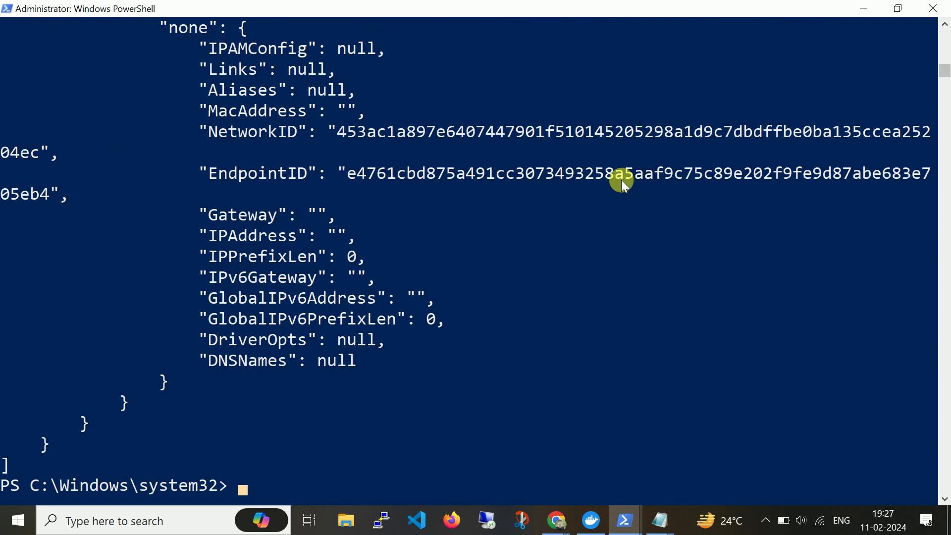
Step: Examine the none network entry and its IPAddress and IPPrefixLen fields in the container's inspect output, and return to the prompt
scroll(525, 212, up, 2)
double_click(146, 134)
double_click(191, 153)
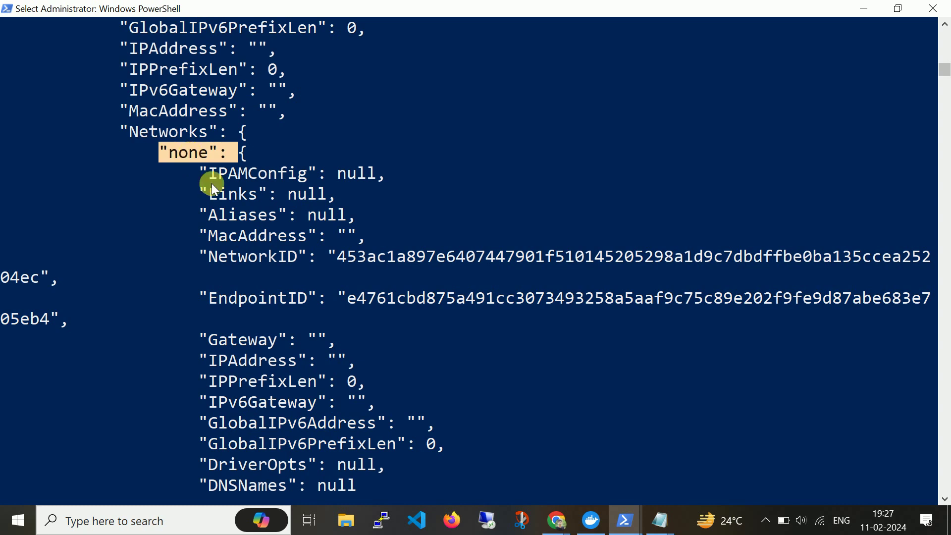
double_click(252, 362)
click(244, 382)
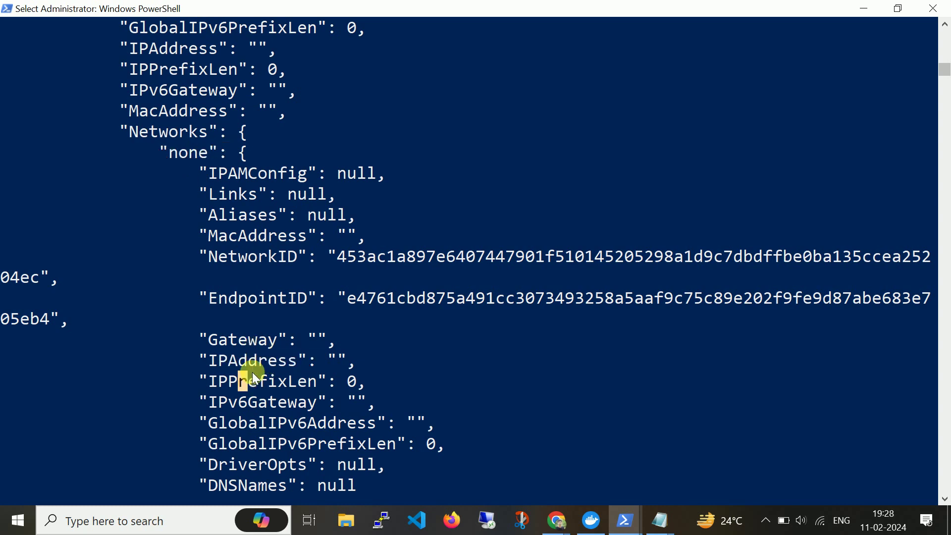
right_click(280, 344)
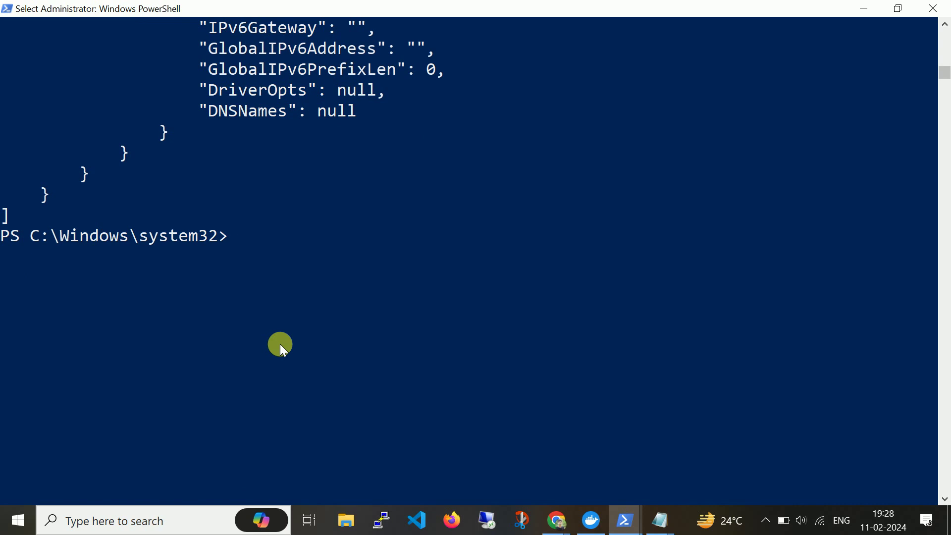
Step: Open an interactive /bin/bash shell in the nonetwork container with docker exec -it
text(docker e)
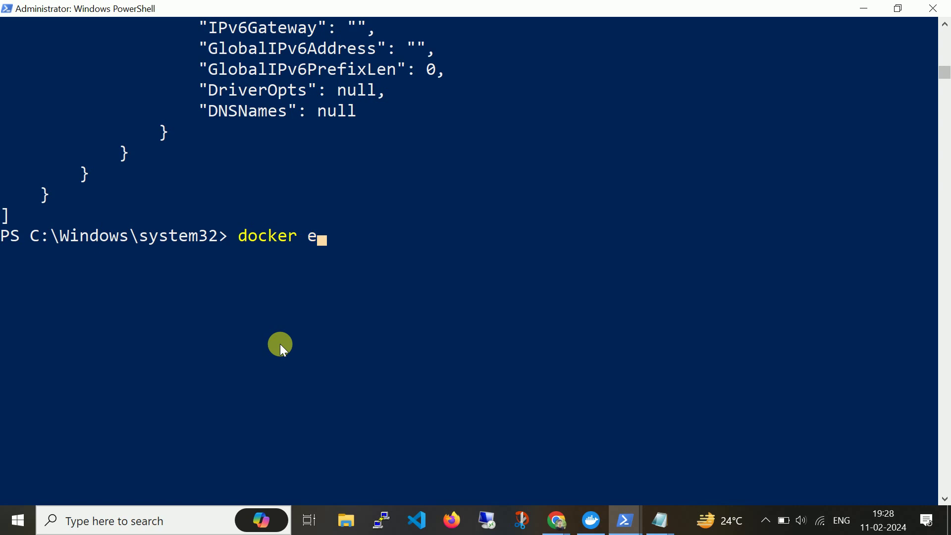
text(xec -it no)
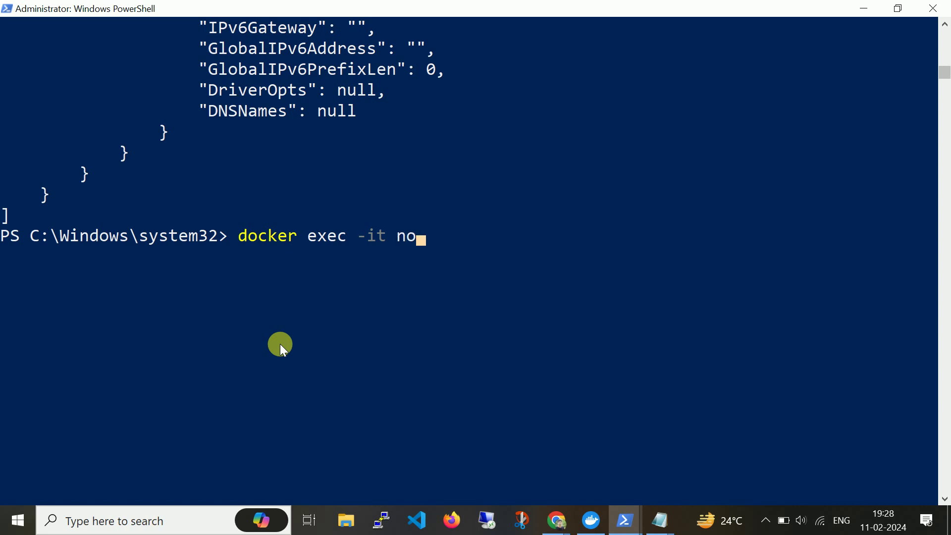
text(networ)
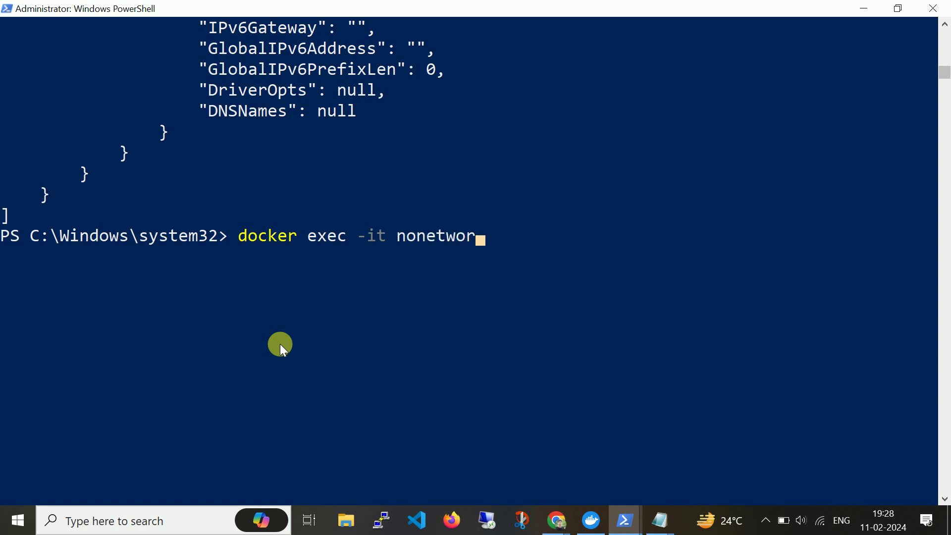
text(k /bin/bash)
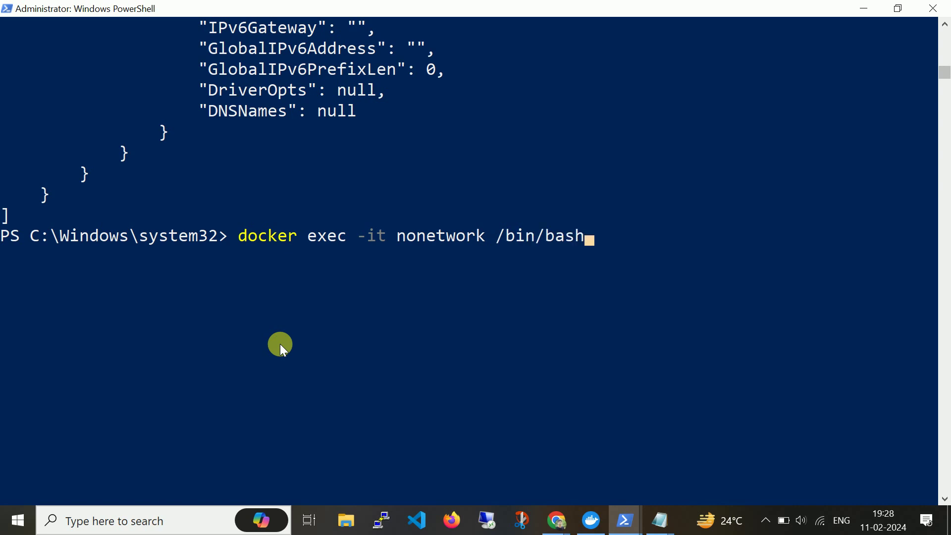
key(Return)
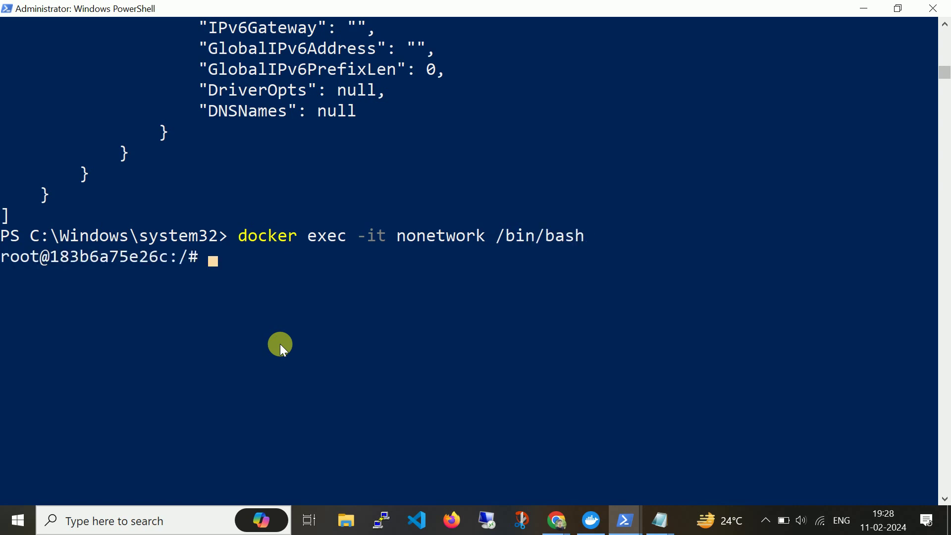
Step: Test the container's internet access with apt-get update, and highlight the message for the first bookworm InRelease file
text(apt-get update)
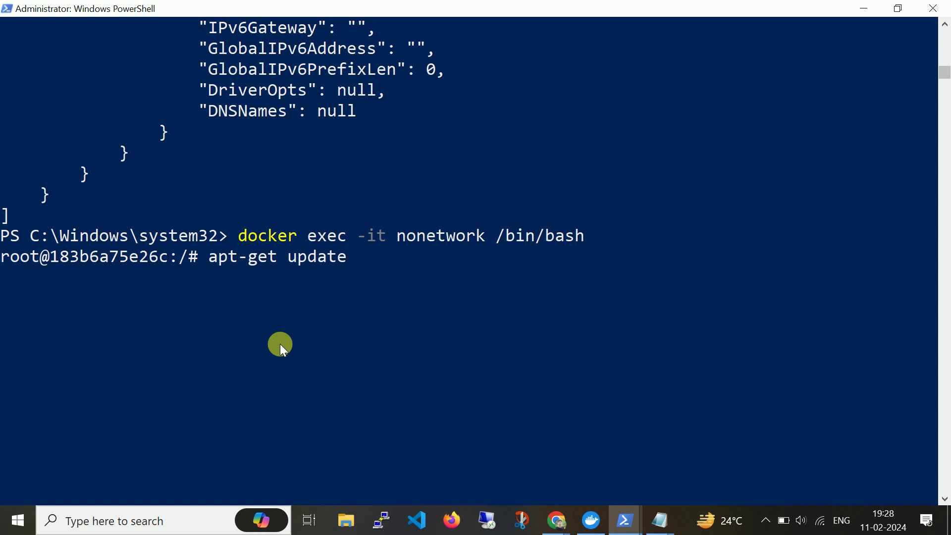
key(Return)
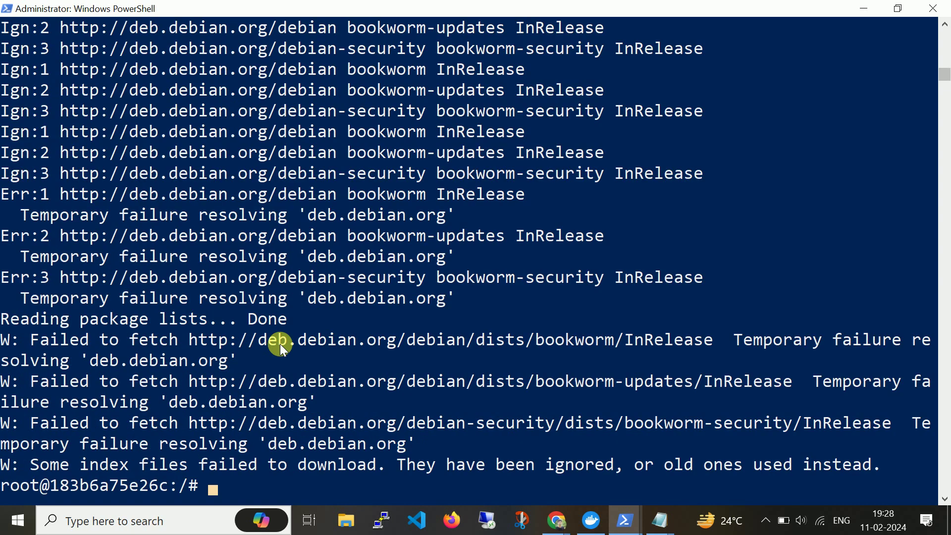
drag(38, 342, 239, 360)
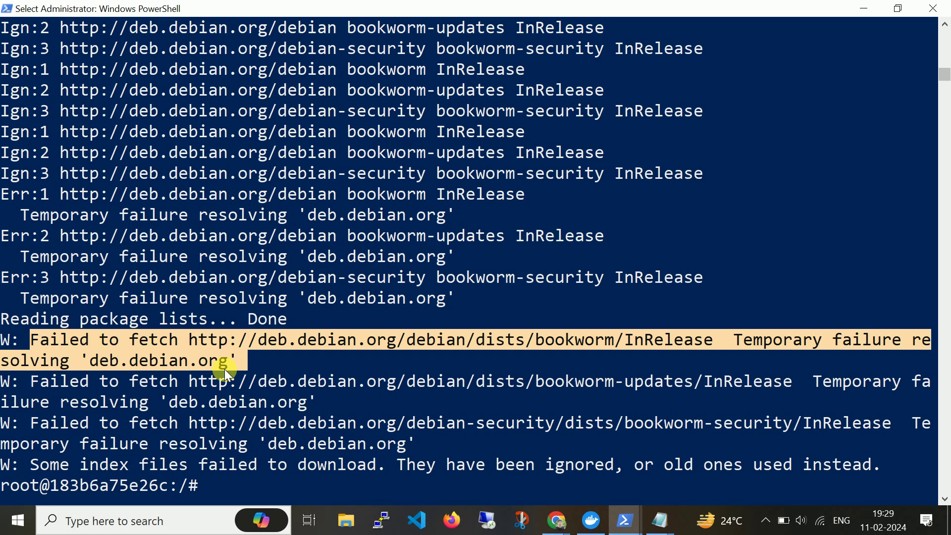
Step: Exit the nonetwork container's shell and clear the PowerShell screen
text(exit)
key(Return)
text(clear)
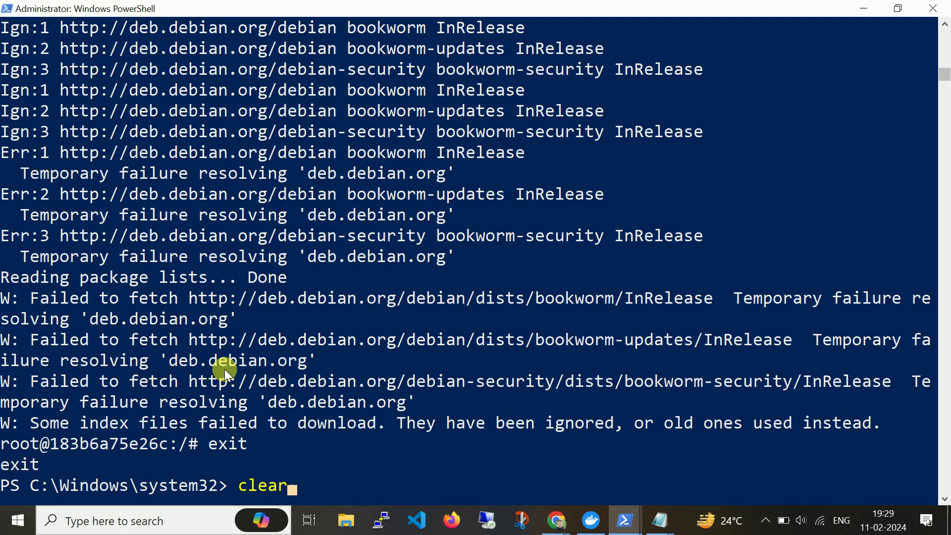
key(Return)
Step: List the Docker networks again with docker network ls
text(docker )
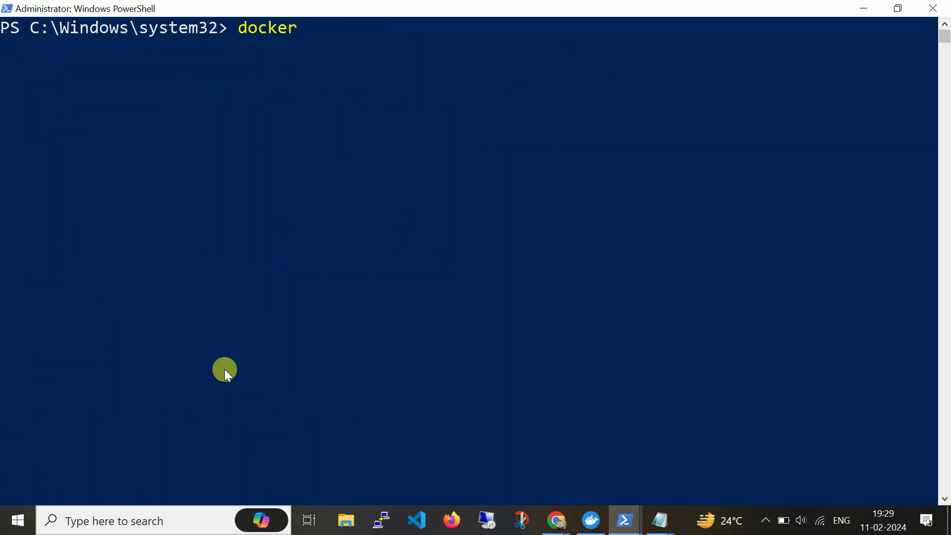
text(network ls)
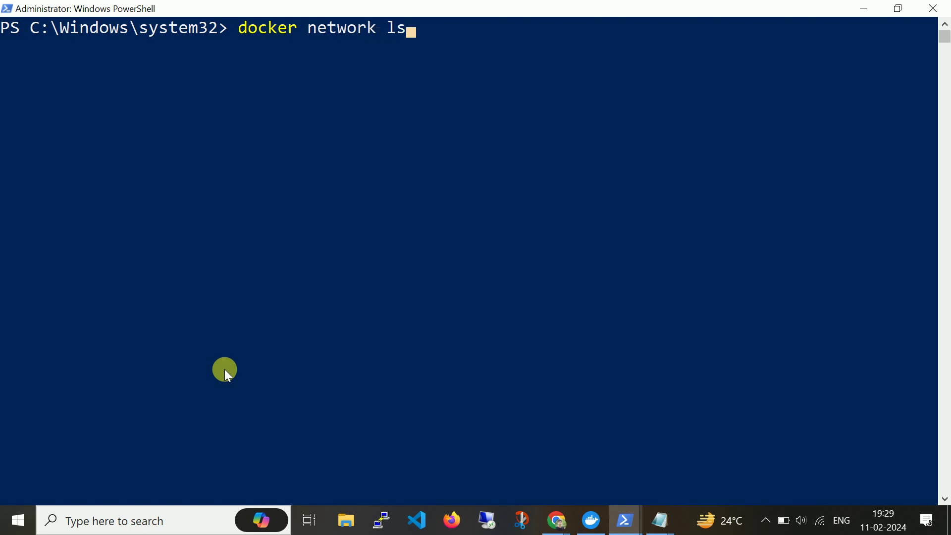
key(Return)
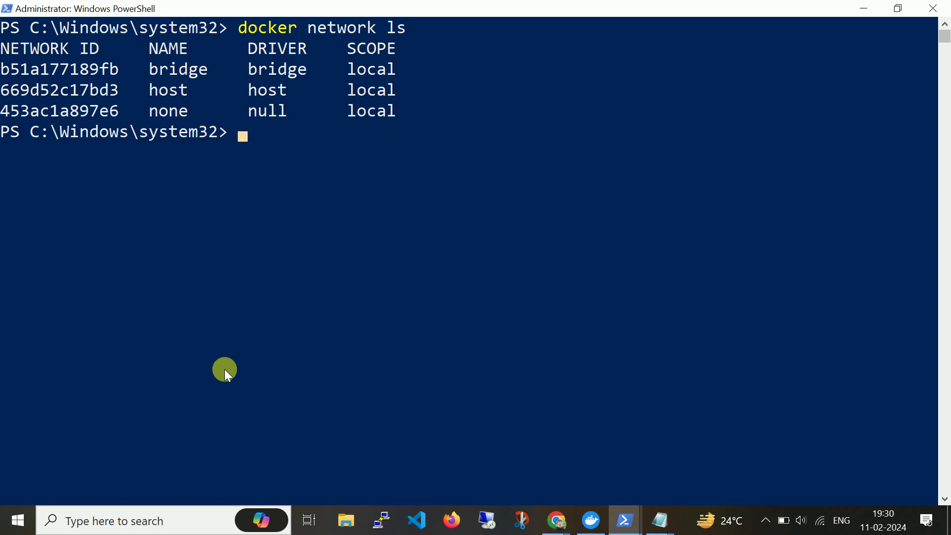
Step: Try to run nginx:latest without -d, using the container name nonetwork and --network=host
key(Up)
key(Up)
key(Up)
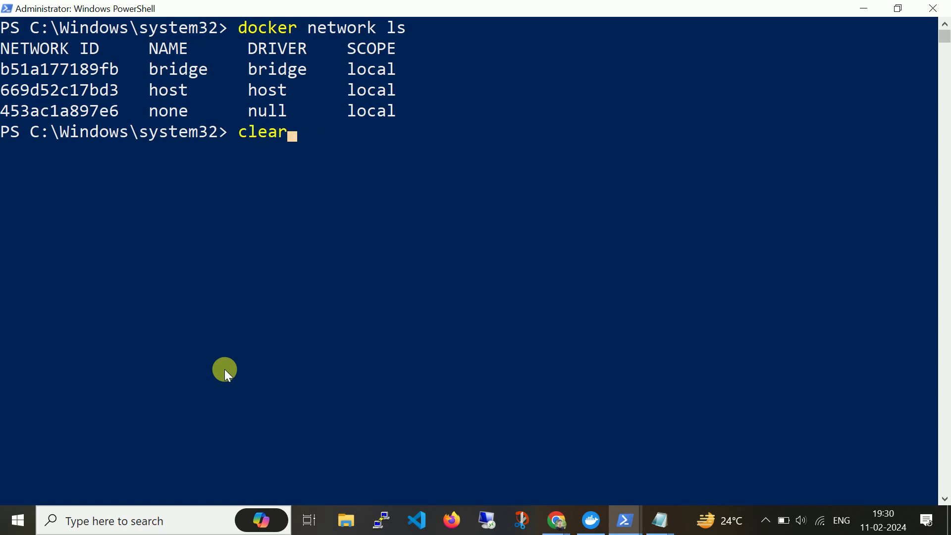
key(Up)
key(Up)
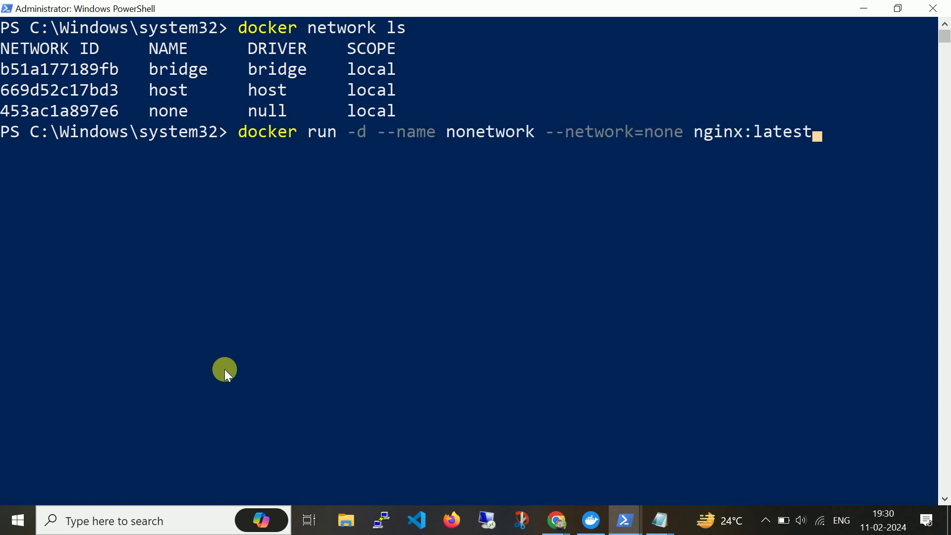
key(Left)
key(Left)
key(Left)
key(Left)
key(Left)
key(Left)
key(Left)
key(Left)
key(Left)
key(Left)
key(Left)
key(Left)
key(Left)
key(Left)
key(Left)
key(Left)
key(Left)
key(Left)
key(Left)
key(Left)
key(Left)
key(Left)
key(Left)
key(BackSpace)
key(BackSpace)
key(Delete)
key(Right)
key(Right)
key(Right)
key(Right)
key(Right)
key(Right)
key(Right)
key(Right)
key(Right)
key(Right)
key(Right)
key(Right)
key(Right)
key(Right)
key(Right)
key(Right)
key(Right)
key(Right)
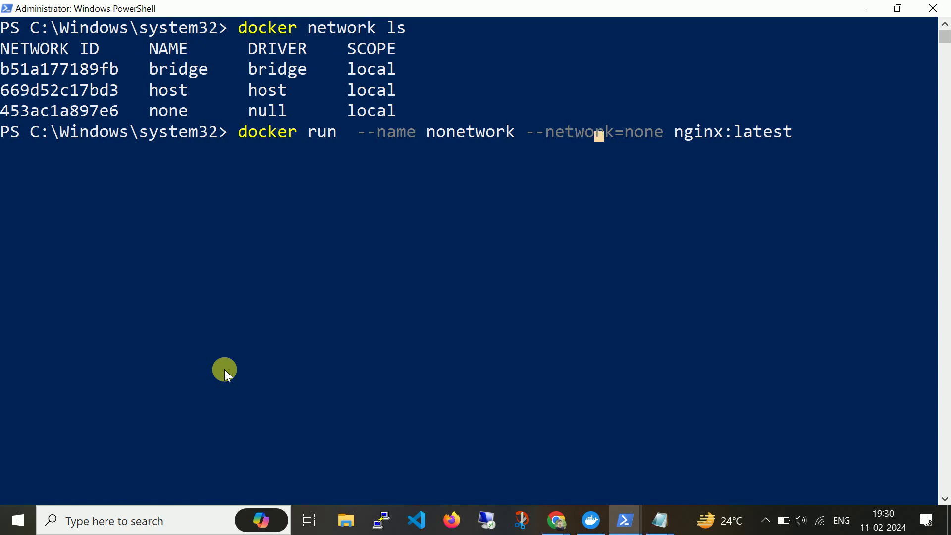
key(Right)
key(Right)
key(BackSpace)
key(BackSpace)
key(BackSpace)
key(BackSpace)
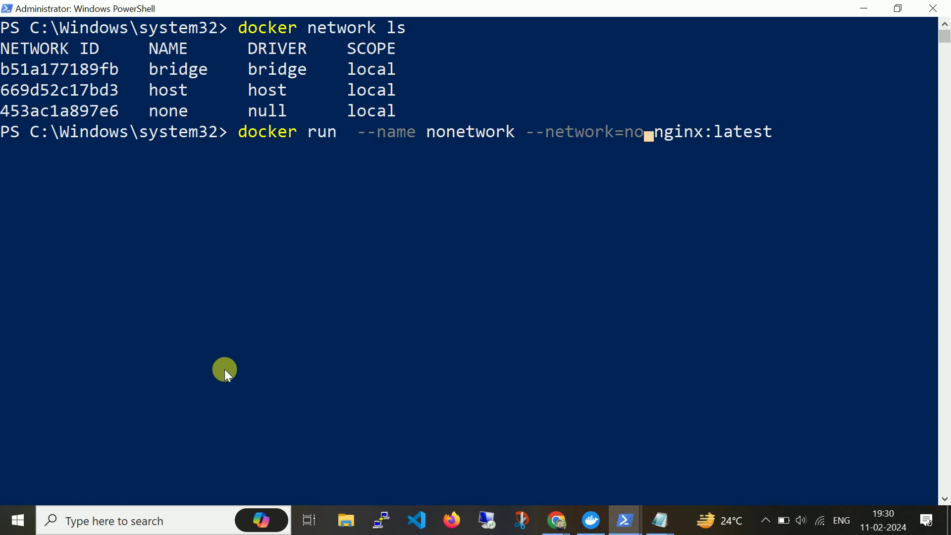
text(host)
key(Return)
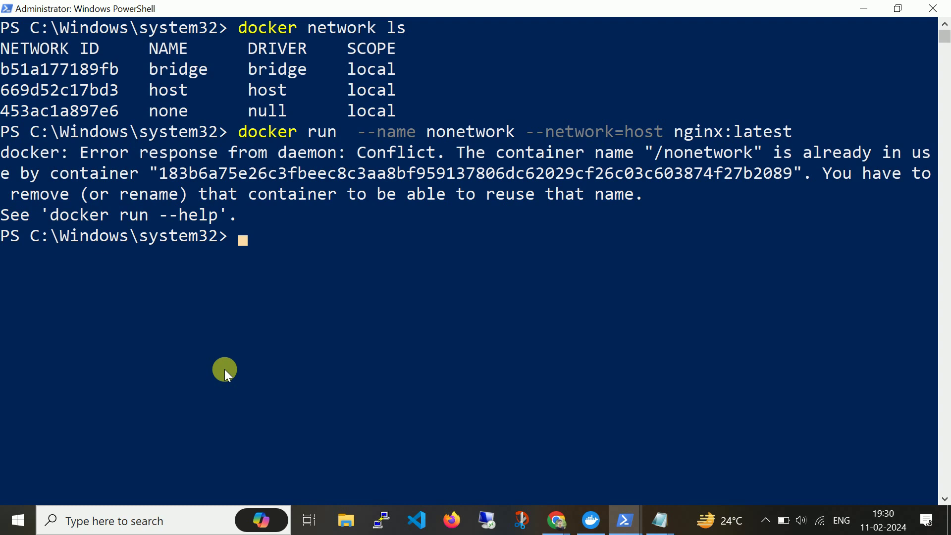
Step: Run nginx:latest in the foreground with --network=host, naming the container hostnetwork
key(Up)
key(Left)
key(Left)
key(Left)
key(Left)
key(Left)
key(Left)
key(Left)
key(Left)
key(Left)
key(Left)
key(Left)
key(Left)
key(Left)
key(Left)
key(Left)
key(Left)
key(Left)
key(Left)
key(Left)
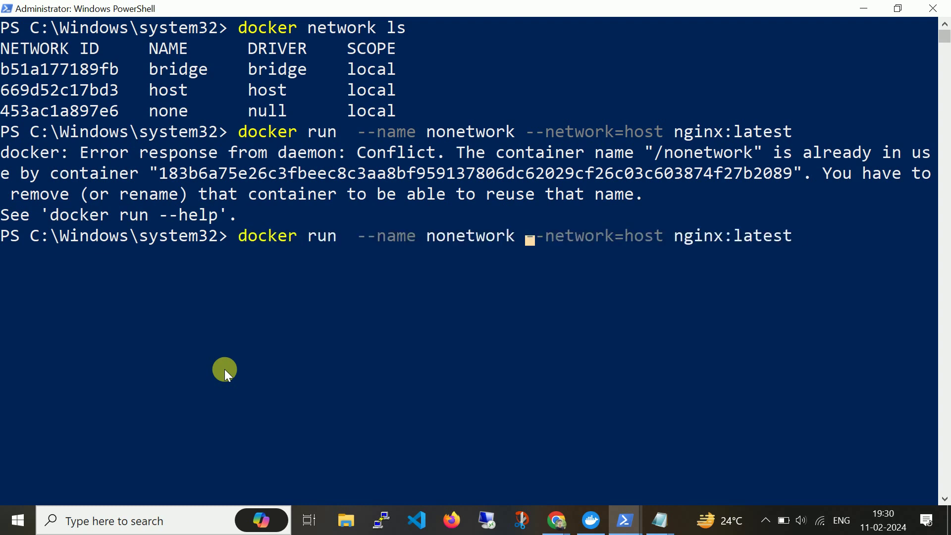
key(BackSpace)
key(BackSpace)
key(BackSpace)
key(BackSpace)
key(BackSpace)
key(BackSpace)
key(BackSpace)
key(BackSpace)
key(BackSpace)
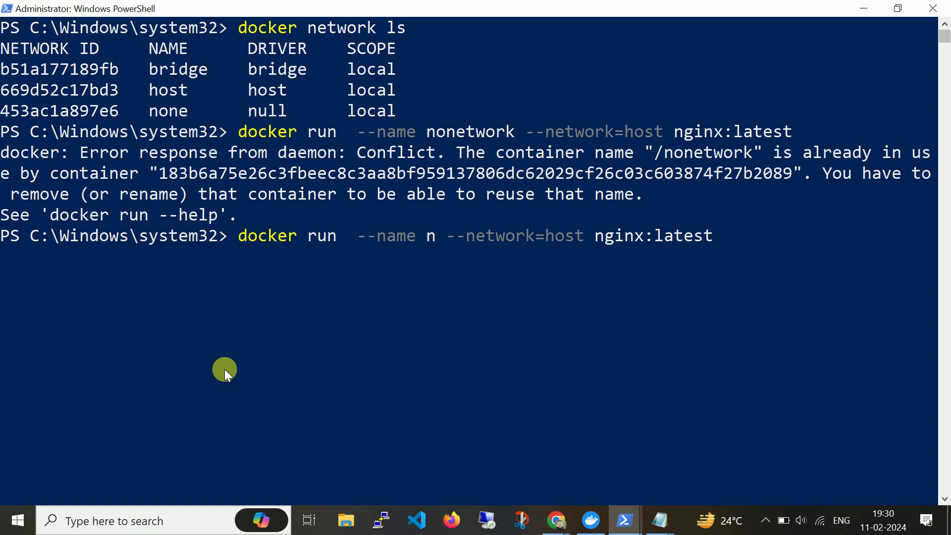
text(hos)
text(tnetow)
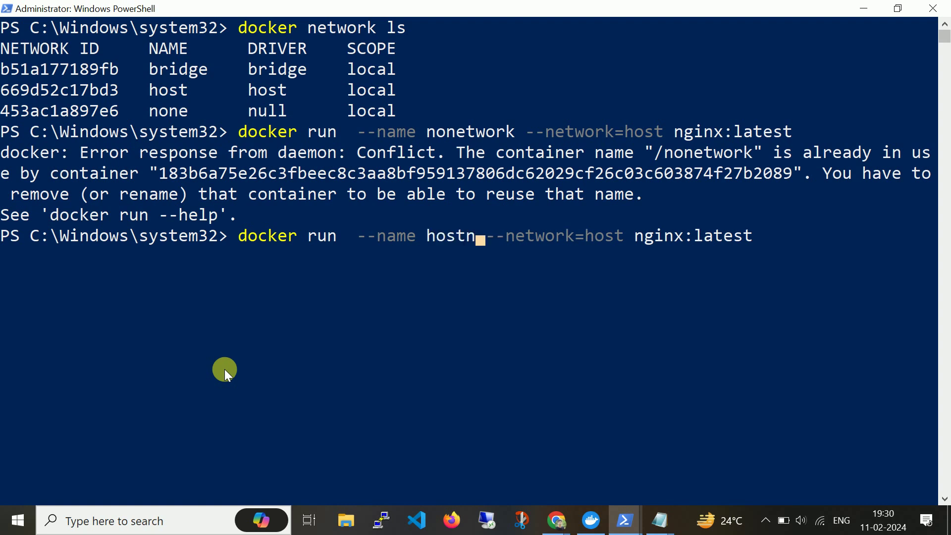
key(BackSpace)
key(BackSpace)
text(work)
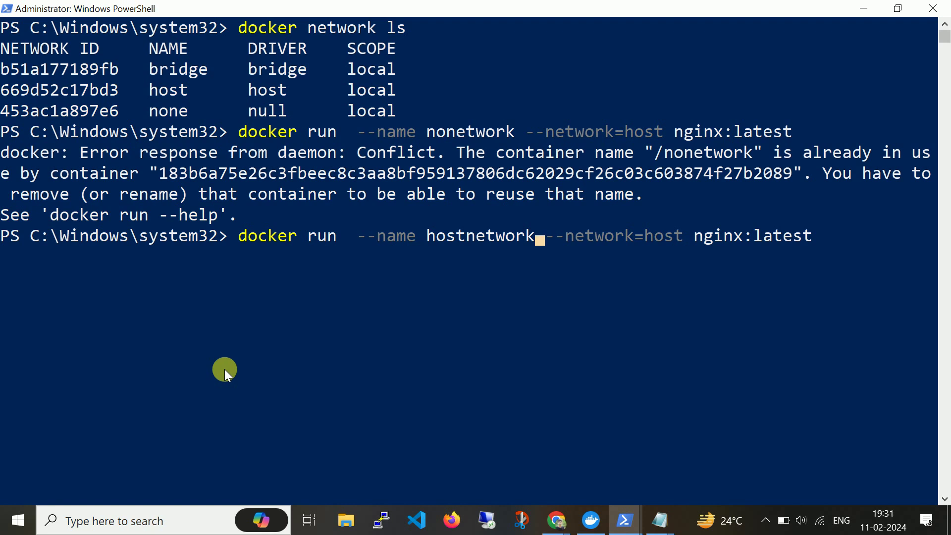
key(Return)
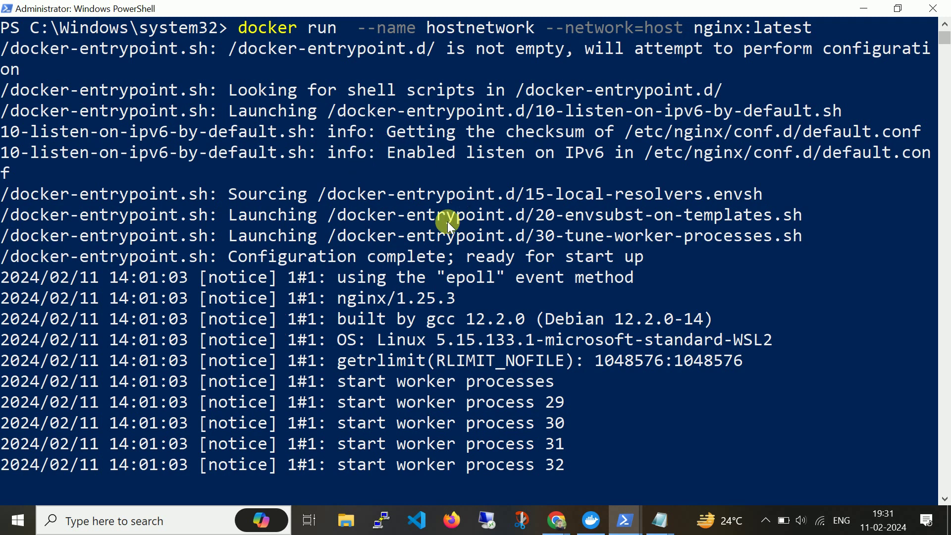
Step: Switch to the PowerShell window with the 172.17.0.2 ping output, exit the container shell and clear the screen
scroll(433, 222, up, 2)
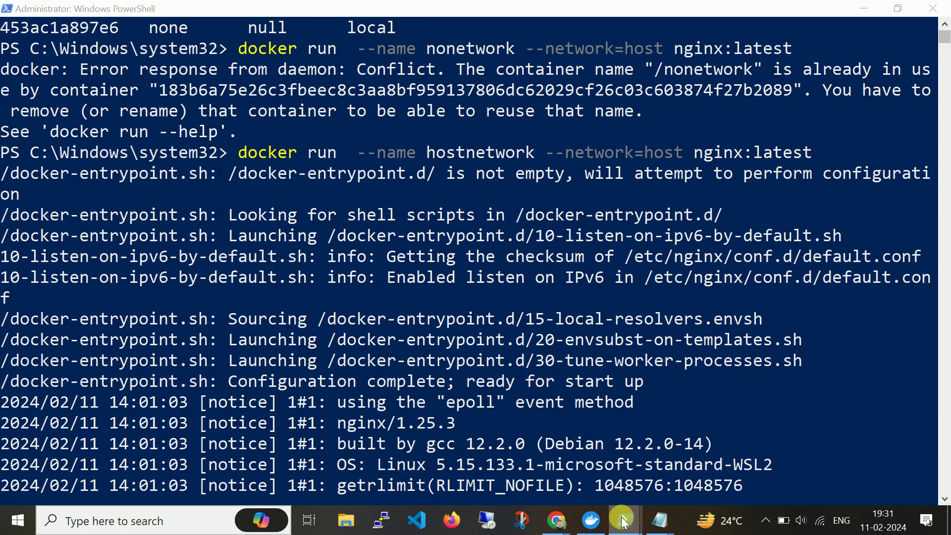
scroll(534, 328, down, 7)
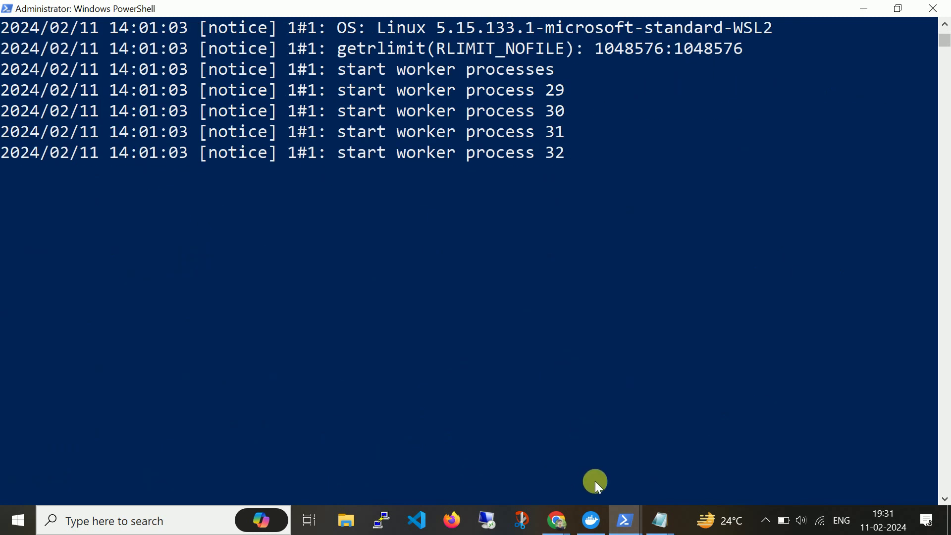
mouse_move(625, 520)
click(731, 434)
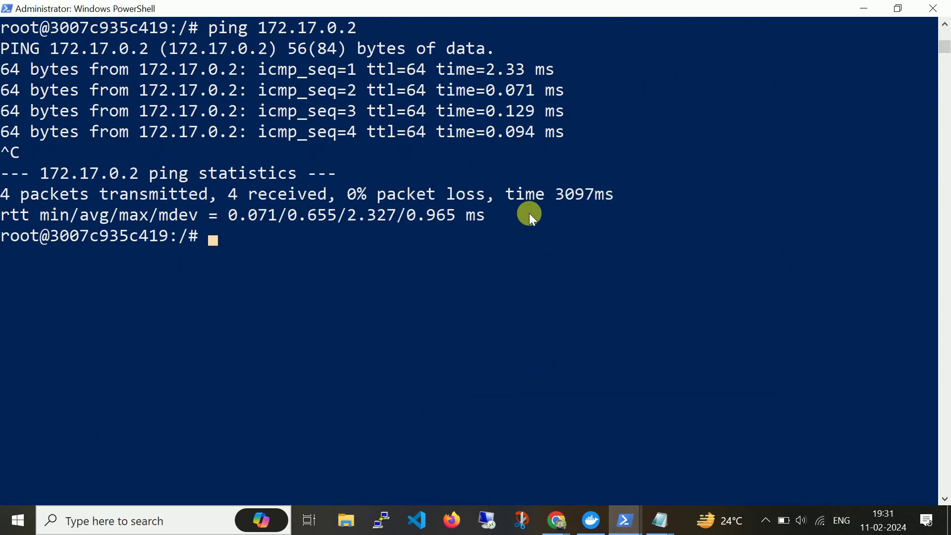
text(exit)
key(Return)
text(clear)
key(Return)
Step: Run nginx:latest in the foreground with --network=host, naming the container newhostmachine
text(docekr)
key(BackSpace)
key(BackSpace)
key(BackSpace)
text(ker run --name )
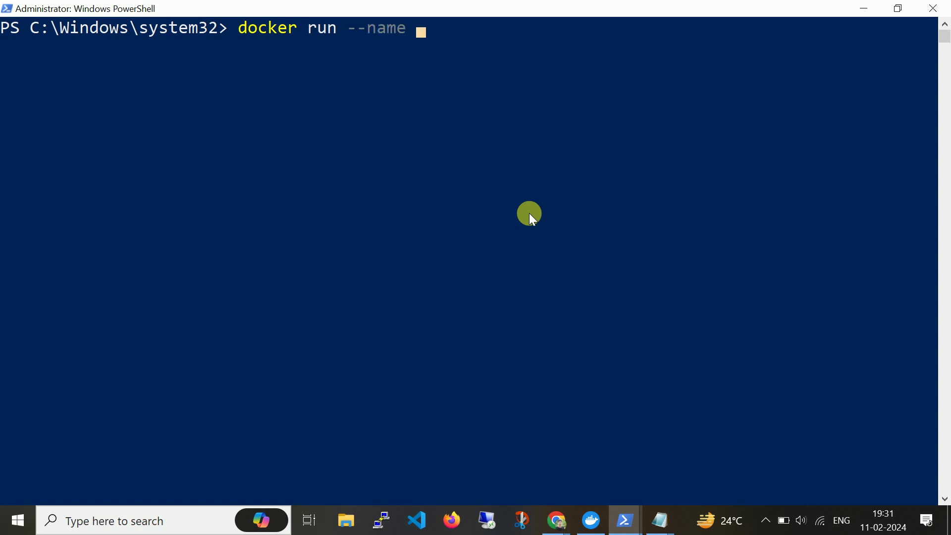
text(newhost)
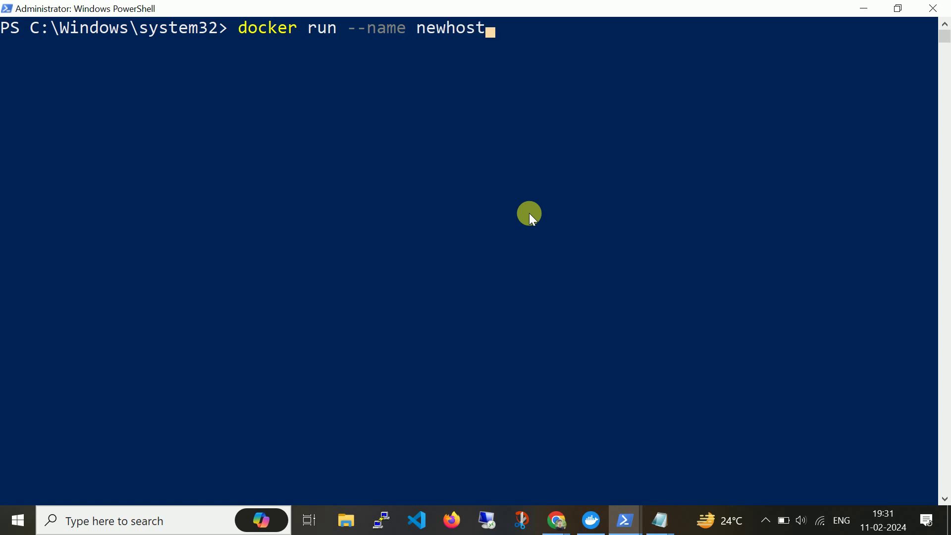
text(mahci)
key(BackSpace)
key(BackSpace)
key(BackSpace)
text(chien)
key(BackSpace)
key(BackSpace)
key(BackSpace)
text(ne --net)
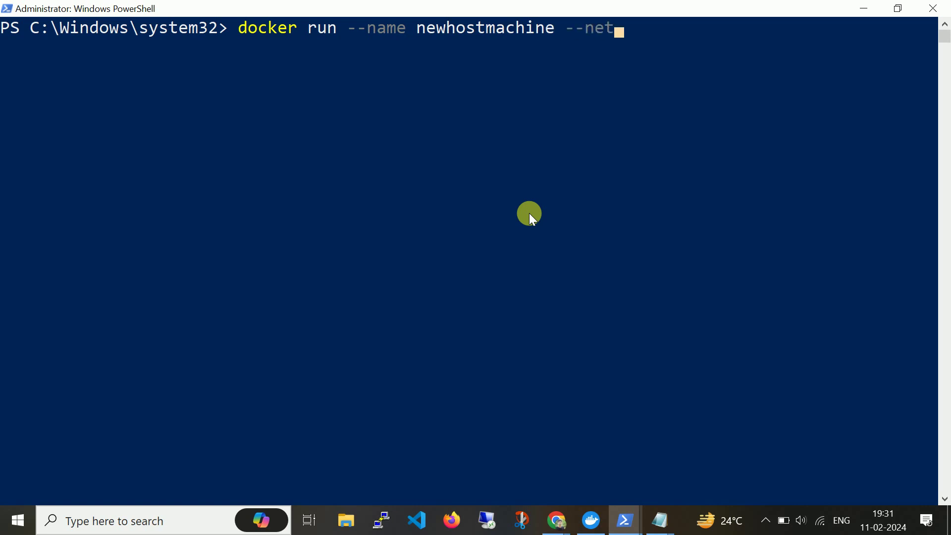
text(work=host )
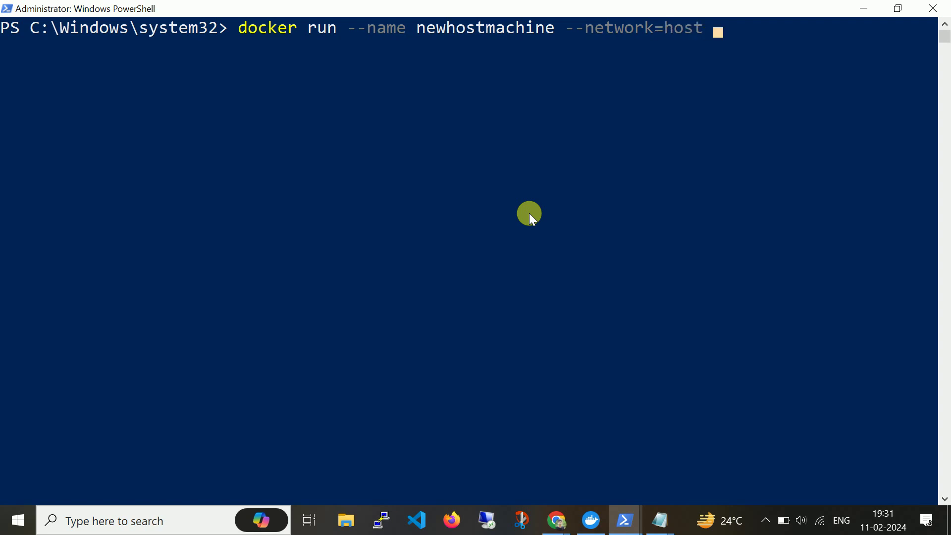
text(nginx:latest)
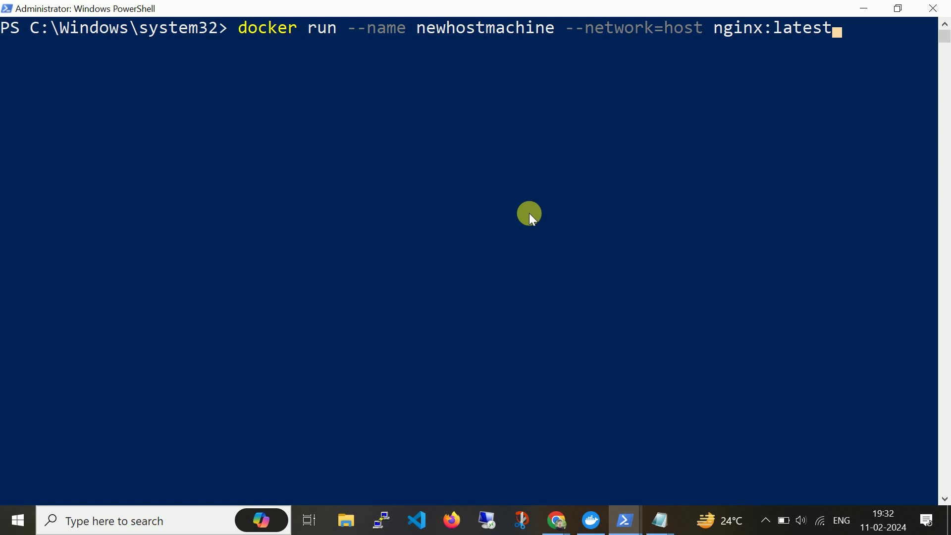
key(Return)
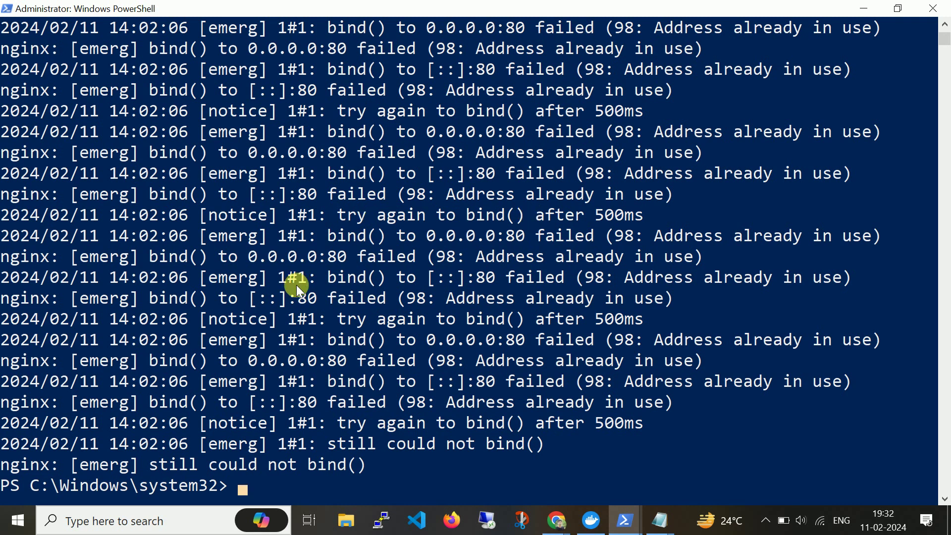
Step: Reposition the PowerShell window to compare its bind output with the log of the nginx container running behind it
drag(387, 15, 420, 200)
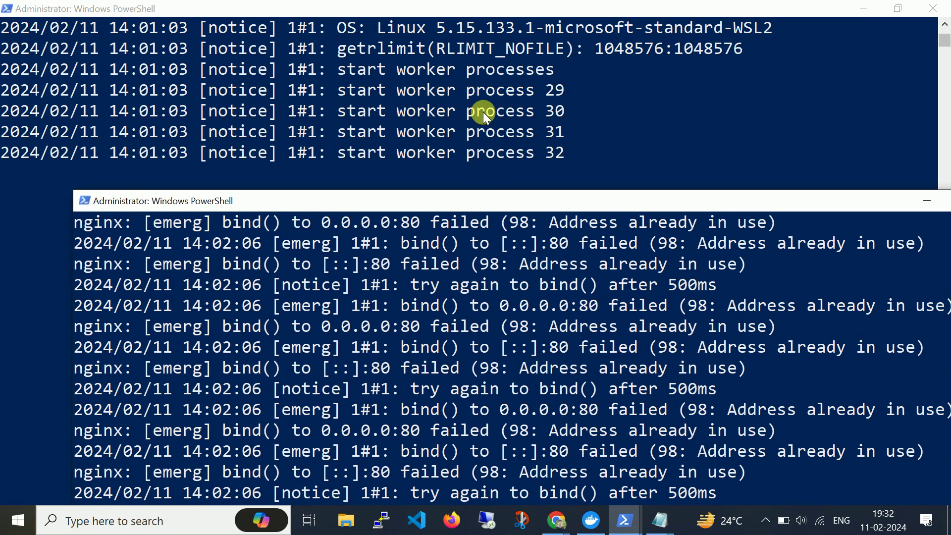
drag(371, 207, 364, 65)
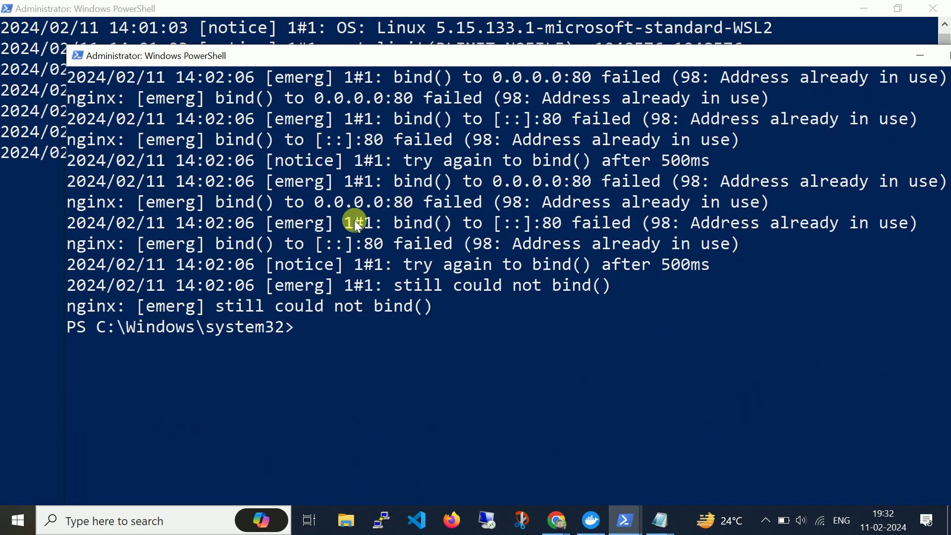
scroll(500, 251, up, 2)
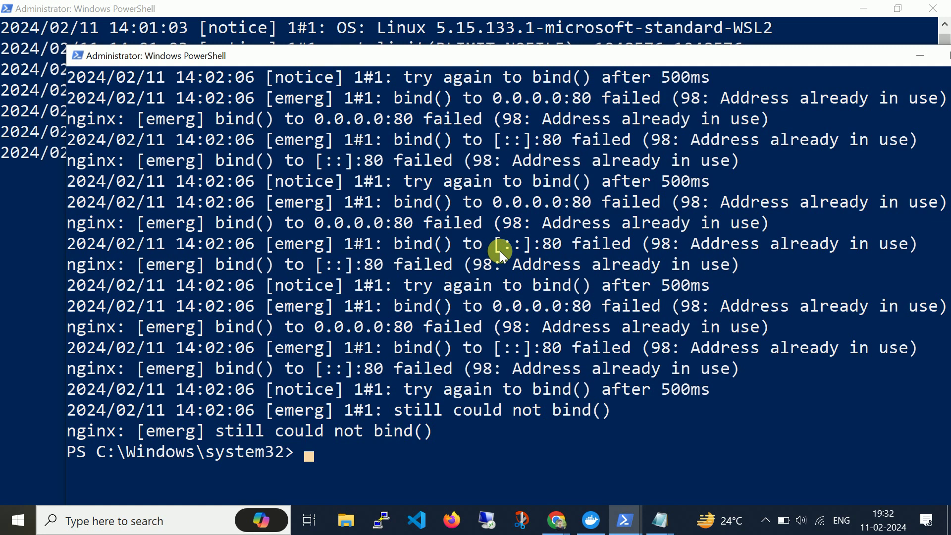
Step: Switch to the Server Techno Lab blog page in Chrome and review its Host Mode and None Mode sections and diagrams
click(556, 520)
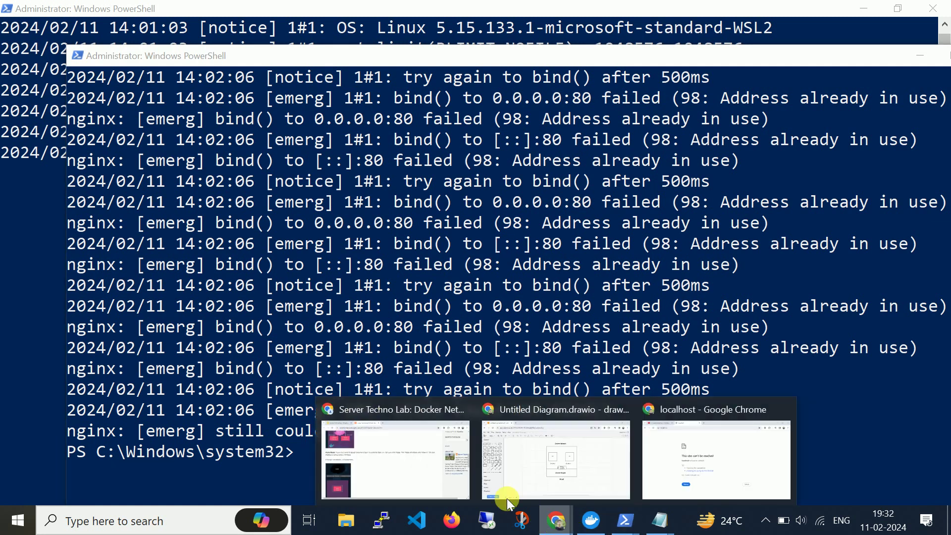
click(396, 459)
scroll(401, 273, down, 6)
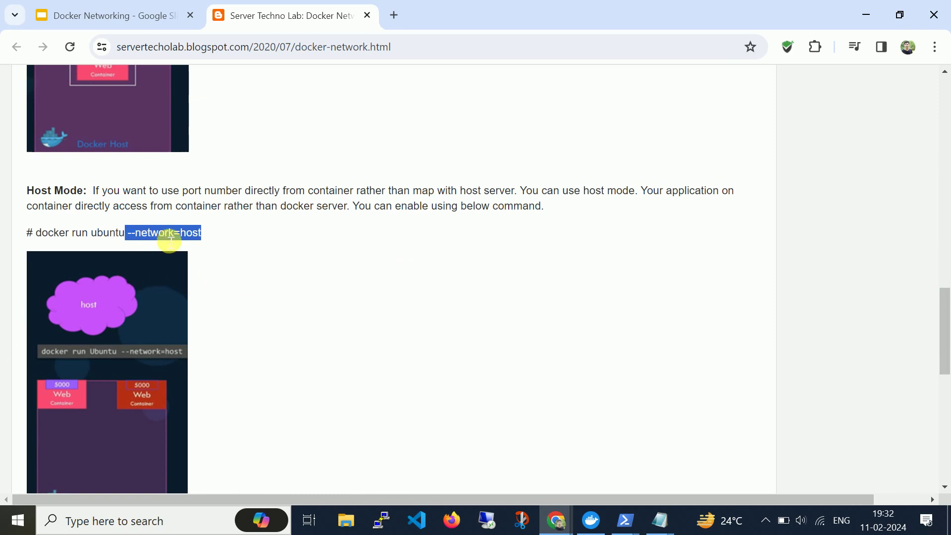
scroll(165, 239, down, 1)
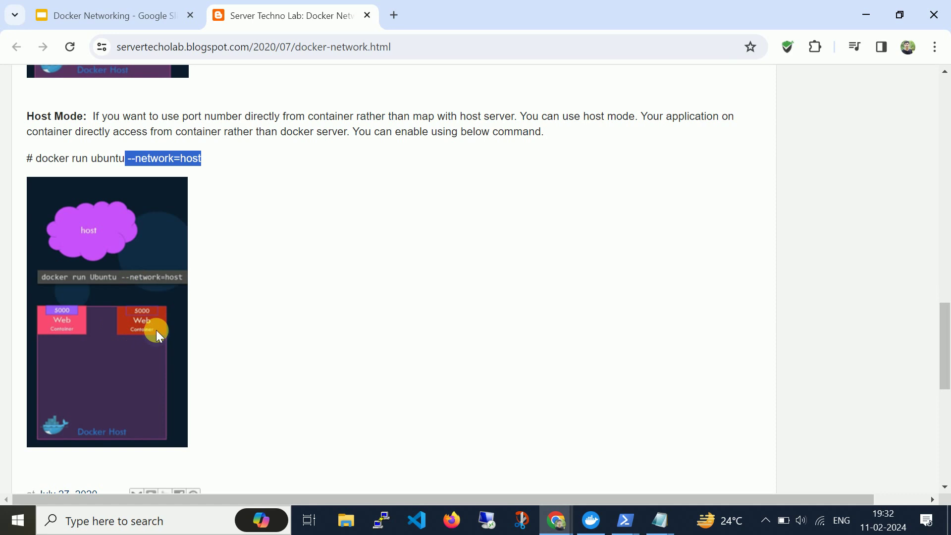
scroll(143, 311, down, 1)
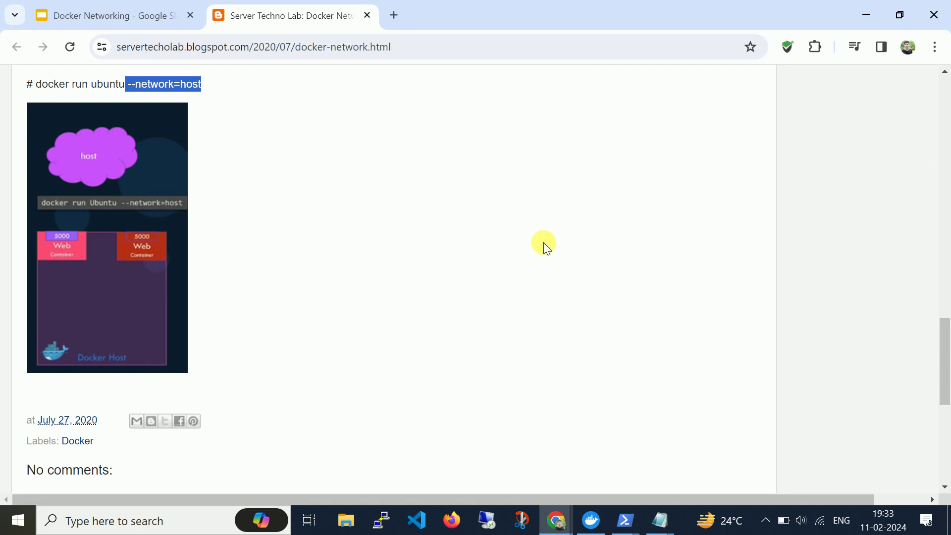
scroll(544, 242, up, 1)
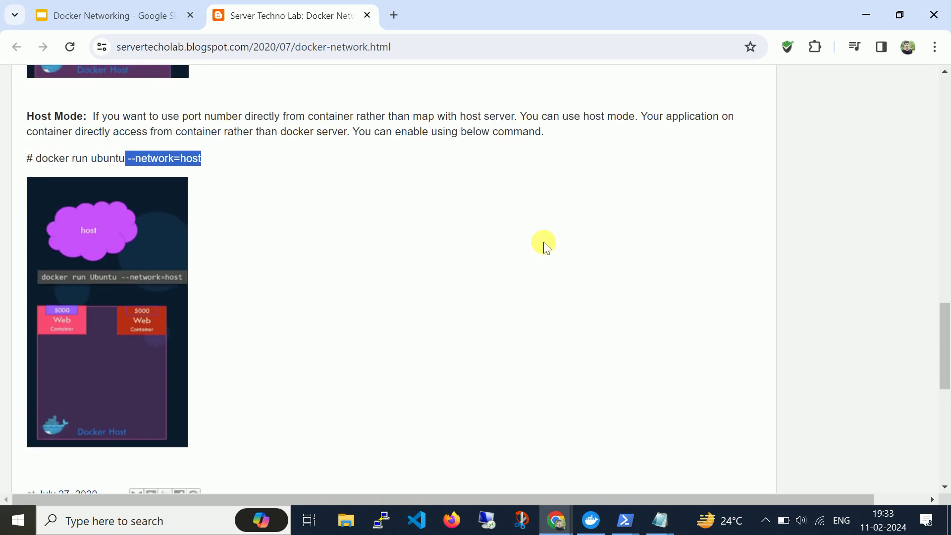
scroll(557, 232, up, 6)
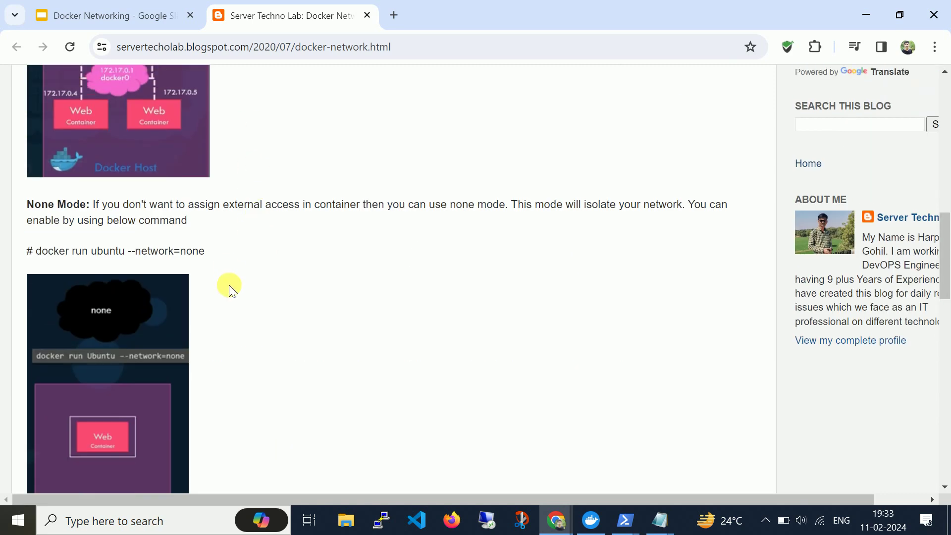
scroll(240, 325, down, 2)
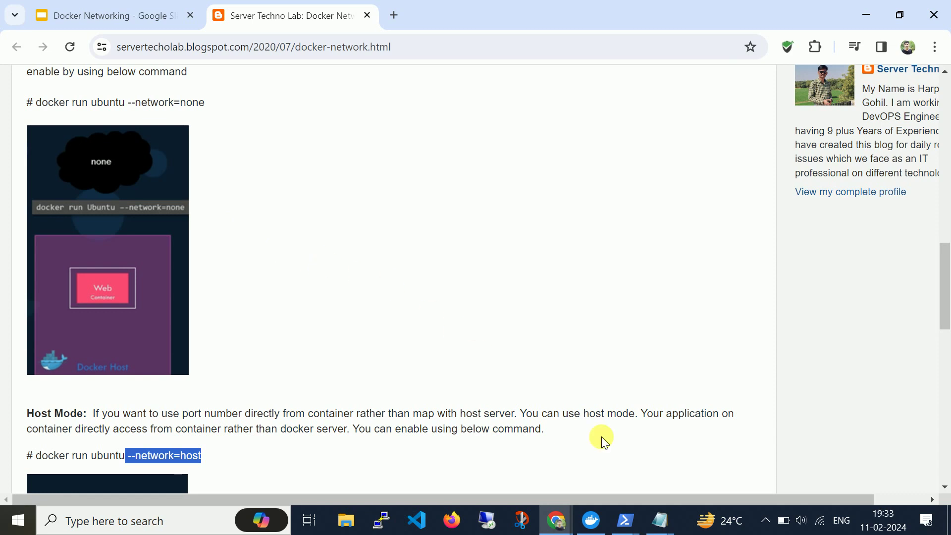
Step: Switch to the PowerShell window with the running nginx worker processes and stop that container
click(632, 530)
click(531, 444)
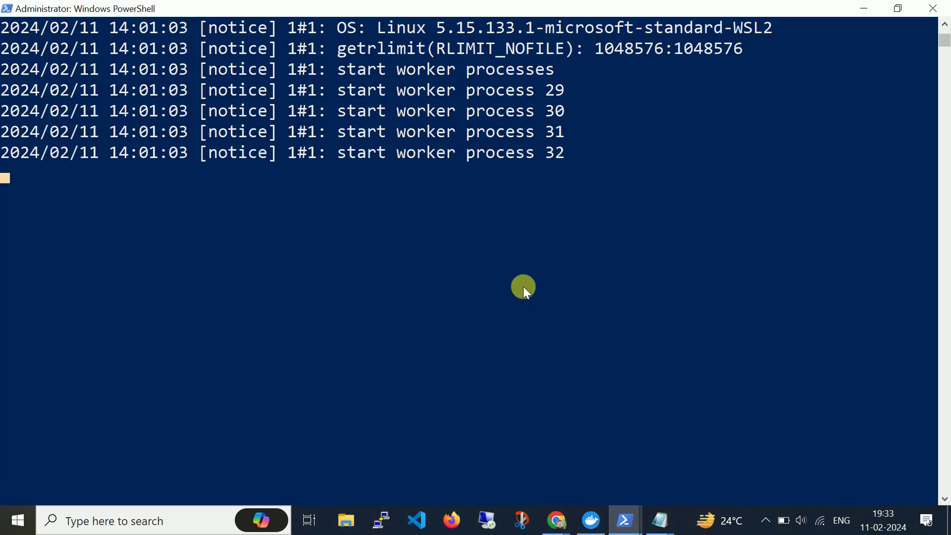
key(ctrl+c)
text(ex)
key(BackSpace)
key(BackSpace)
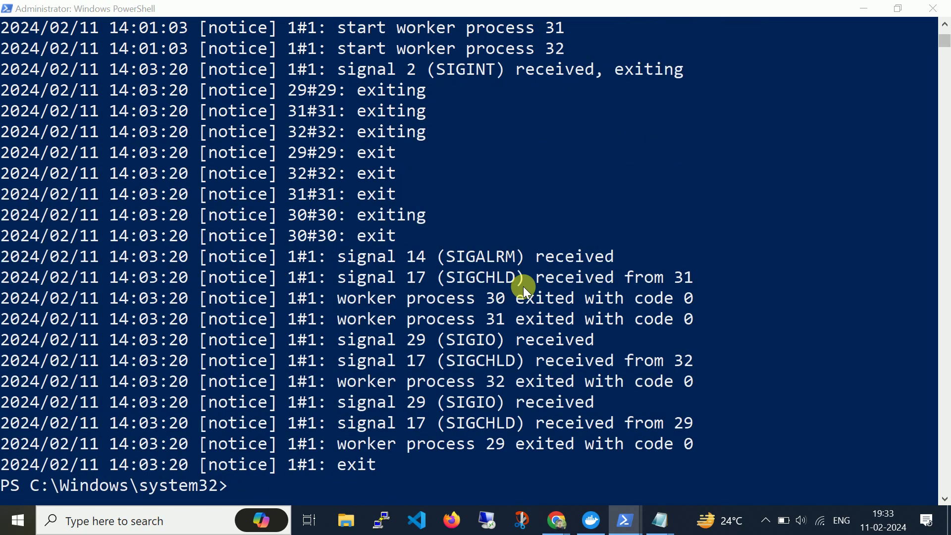
Step: Switch to the other PowerShell window and try to rerun nginx:latest as newhostmachine with --network=host
key(alt+Tab)
key(alt+Tab)
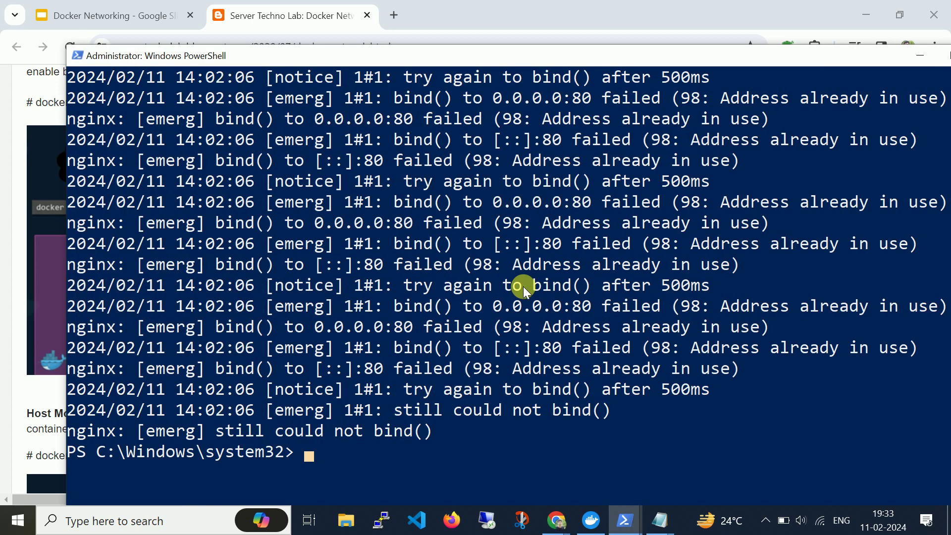
key(Up)
key(Return)
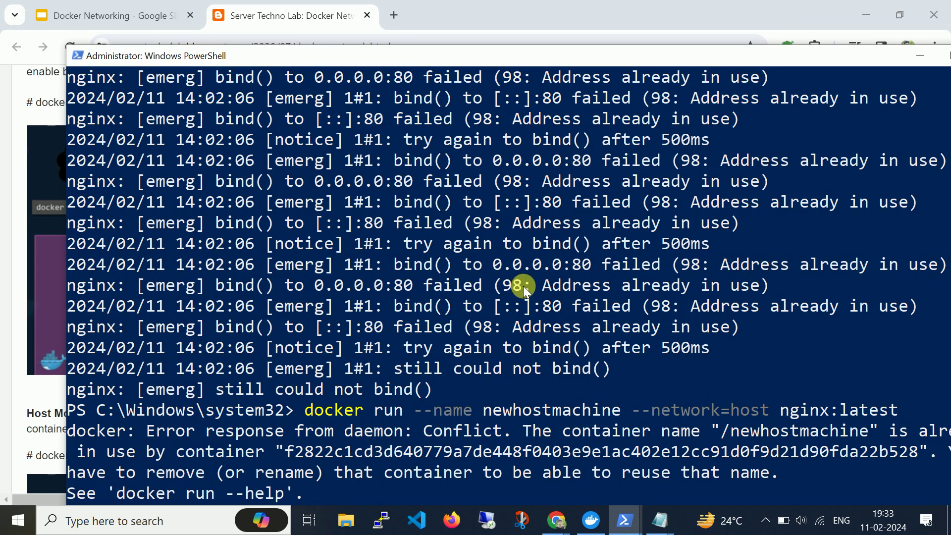
Step: Remove all stopped containers with docker container prune, answering y to the confirmation
scroll(561, 243, down, 5)
text(docker containe)
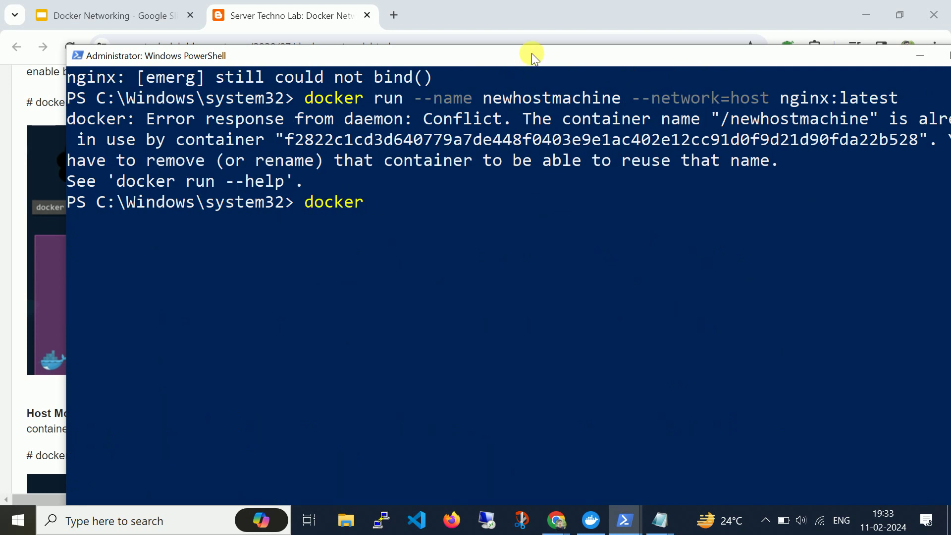
text(r prune)
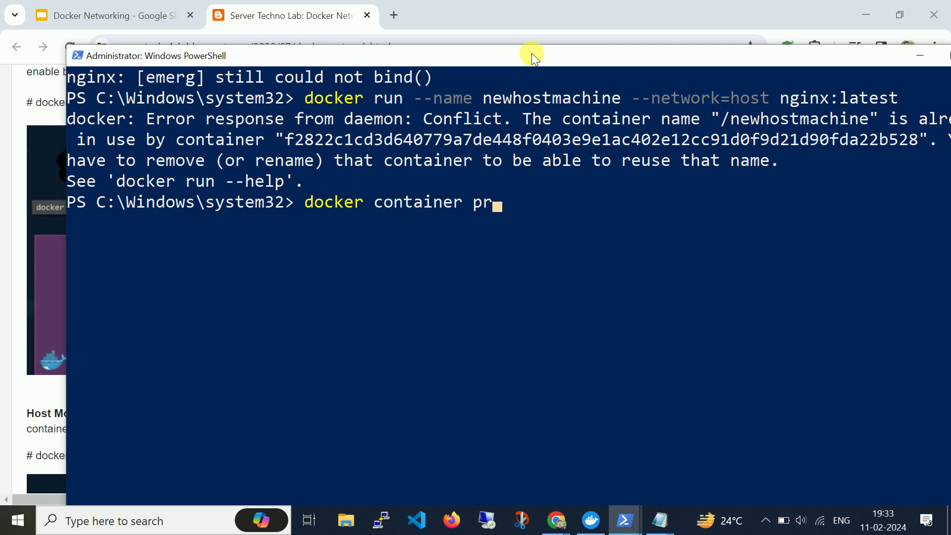
key(Return)
text(y)
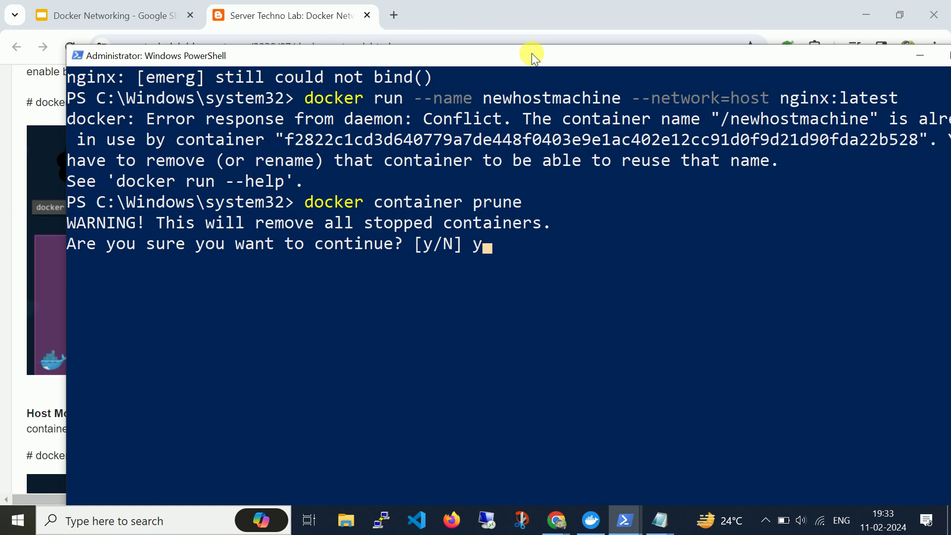
key(Return)
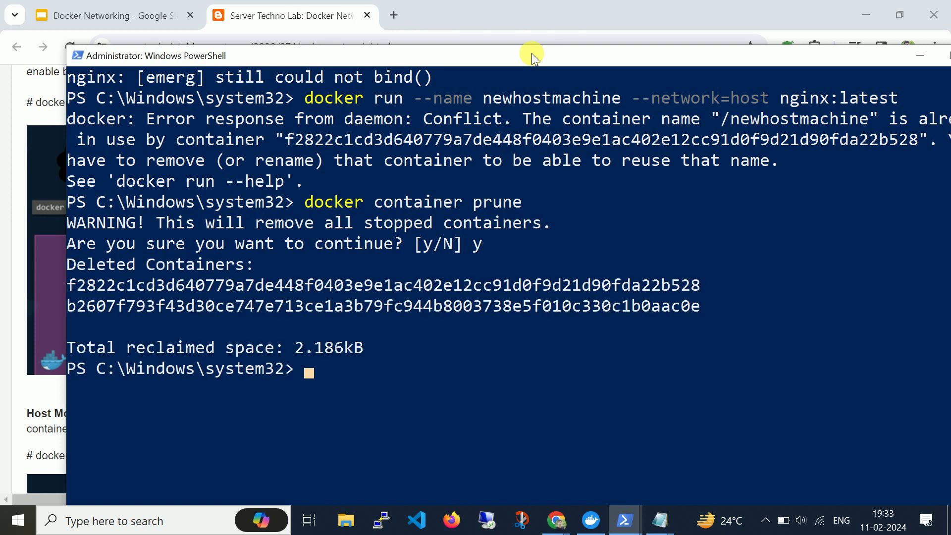
Step: Clear the screen and rerun docker run --name newhostmachine --network=host nginx:latest
text(c)
key(BackSpace)
key(ctrl+l)
key(Up)
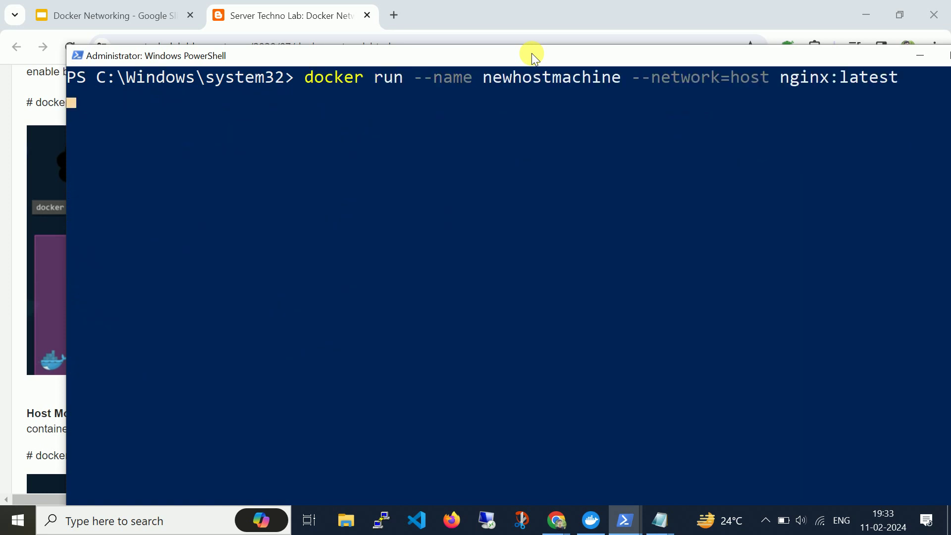
key(Return)
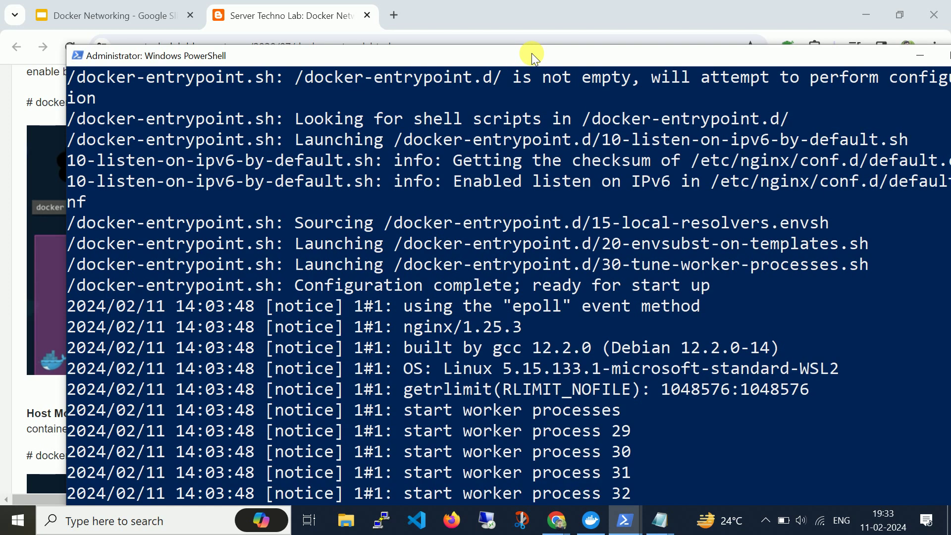
Step: Maximize the PowerShell window and stop the running newhostmachine container
double_click(554, 58)
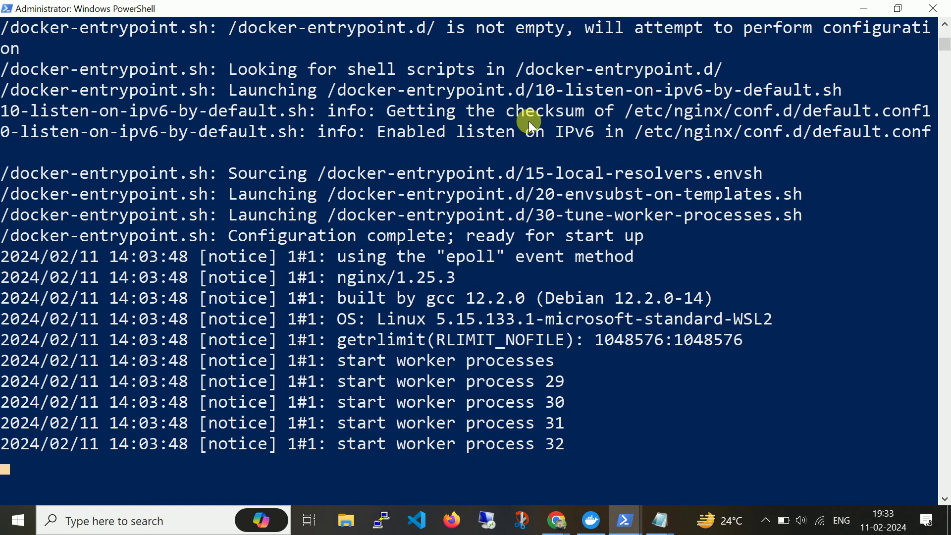
key(ctrl+c)
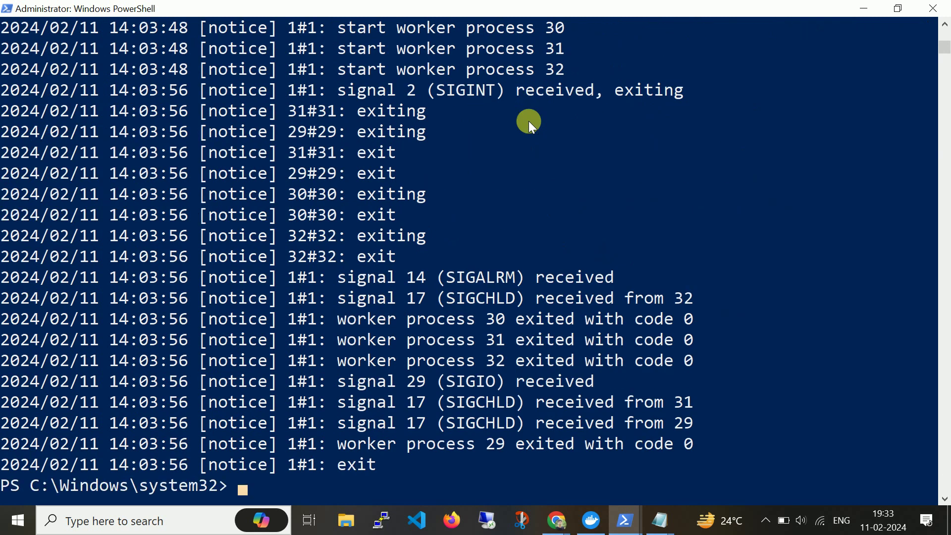
Step: In the other PowerShell window, clear the screen and list the Docker networks with docker network ls
key(alt+Tab)
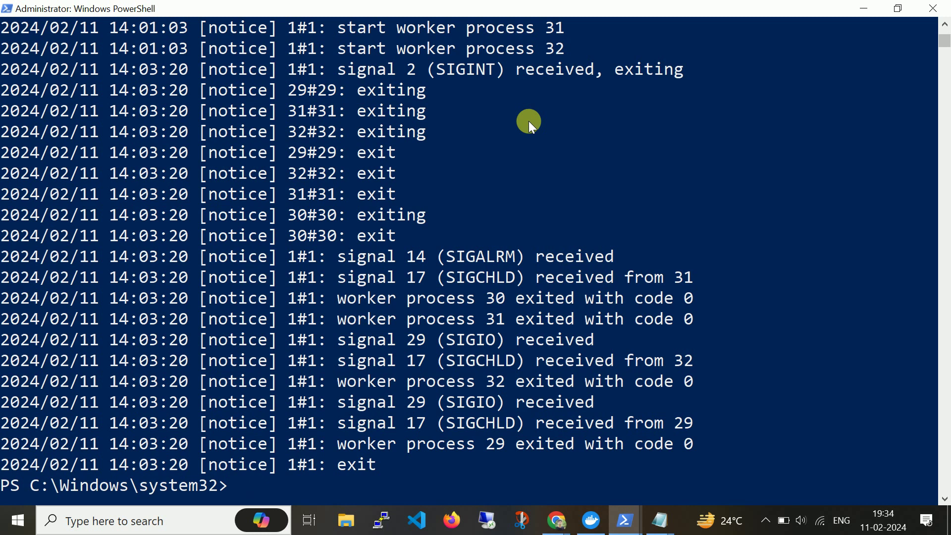
key(ctrl+l)
text(docker)
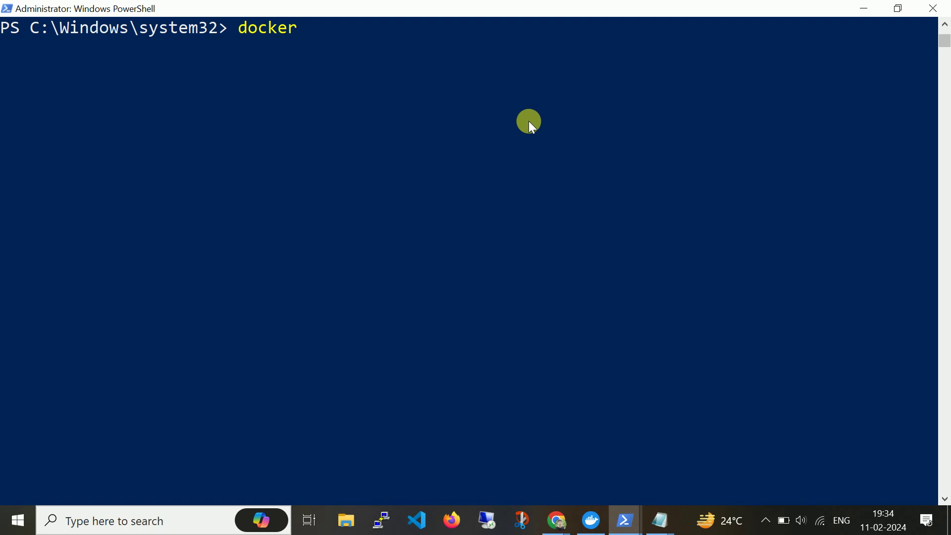
text( netwro)
key(BackSpace)
key(BackSpace)
text(ork ls)
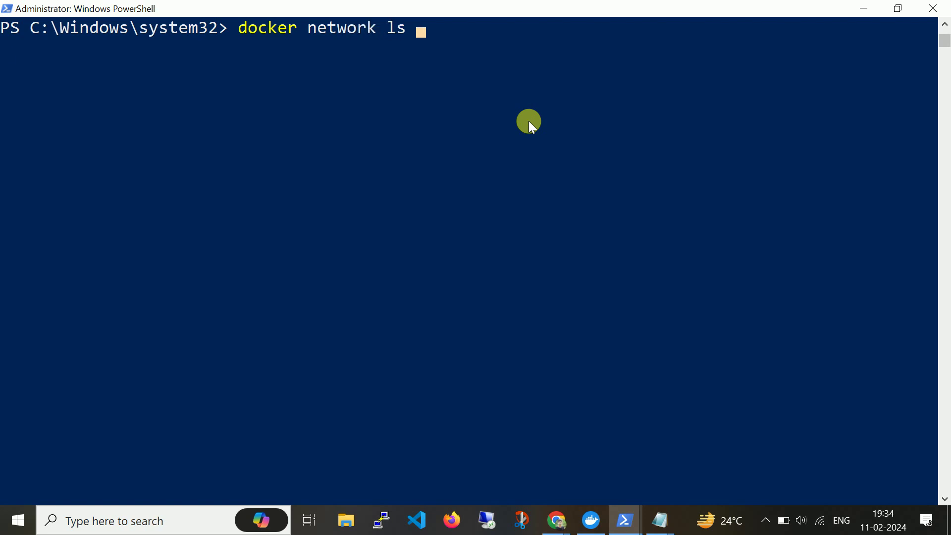
key(Return)
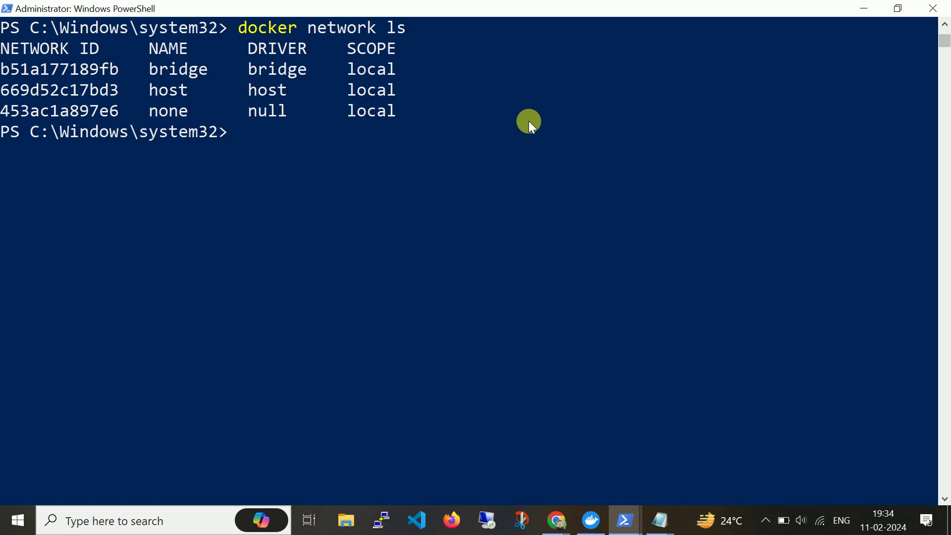
Step: Create a Docker network named bridgnetwork1 with docker network create
text(docker network create)
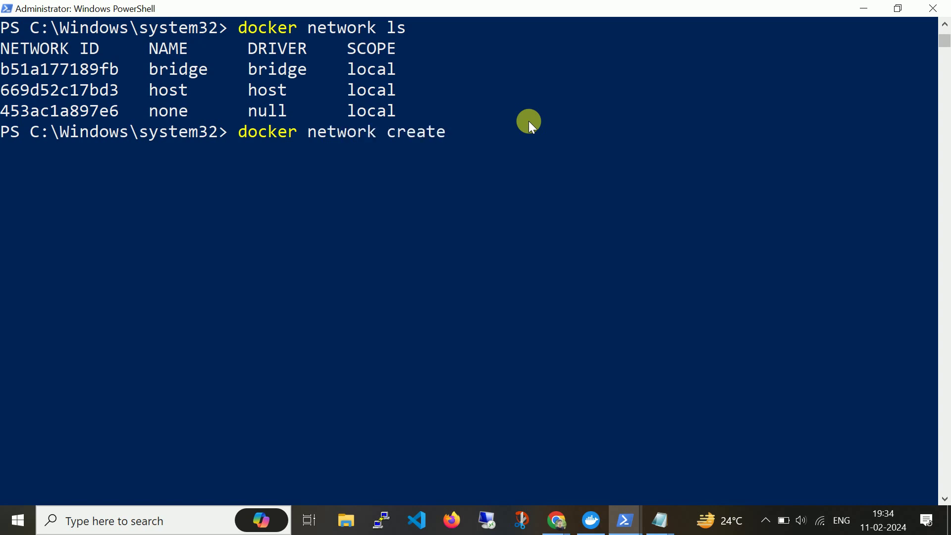
text( bridgnet)
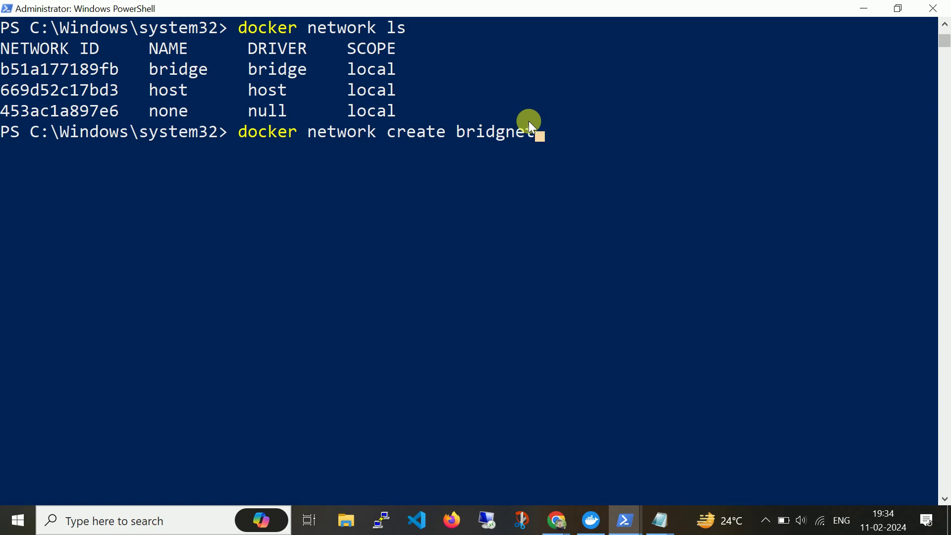
text(work1)
key(Return)
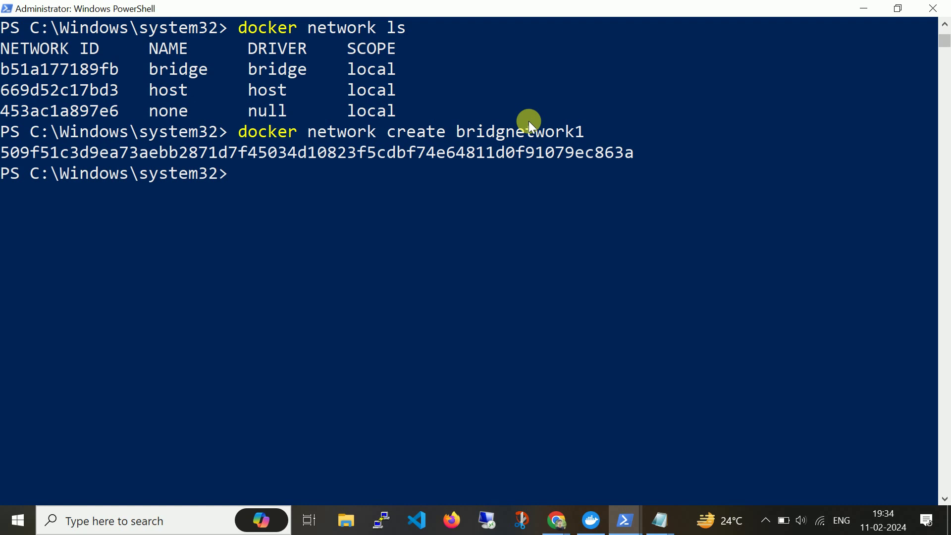
Step: List the Docker networks again with docker network ls and highlight the bridgnetwork1 entry
key(Up)
key(Up)
key(Return)
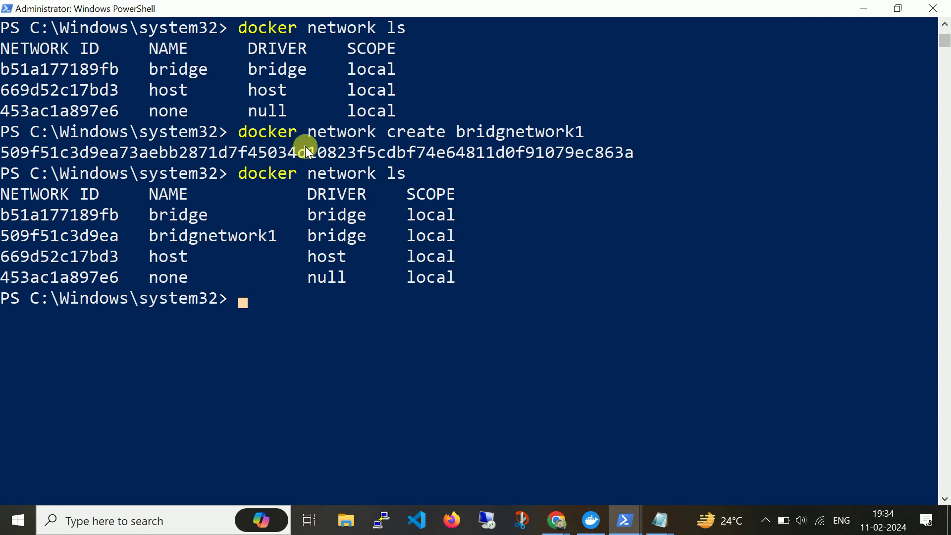
double_click(254, 238)
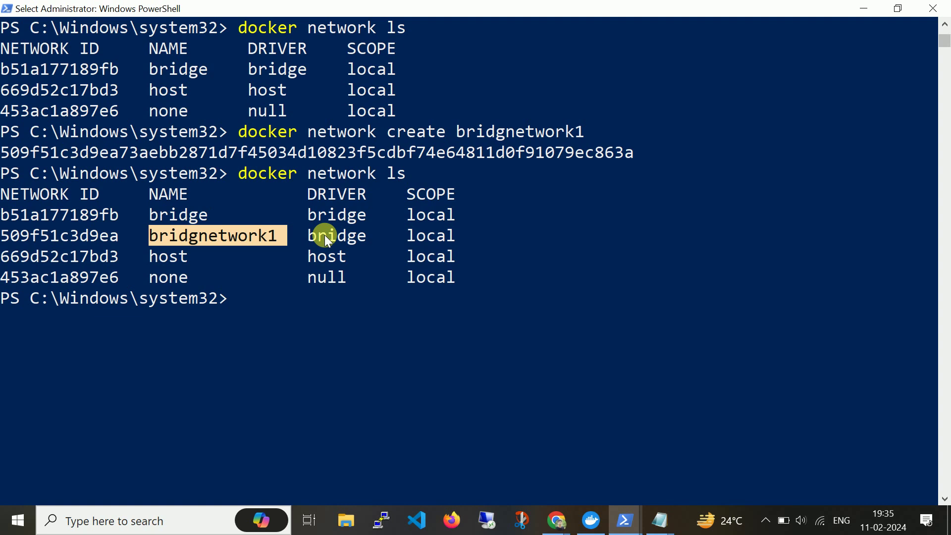
Step: Recall the earlier hostnetwork docker run command and change its network option to --network=bridgenetwork1
key(Up)
key(Up)
key(Up)
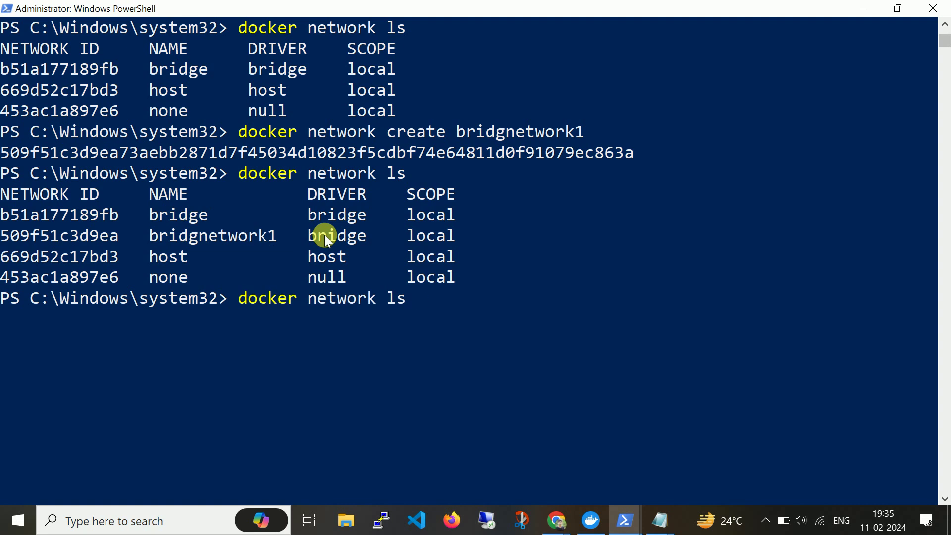
key(Left)
key(Left)
key(Left)
key(Left)
key(Left)
key(Left)
key(Left)
key(Left)
key(Left)
key(Left)
key(Left)
key(Left)
key(BackSpace)
key(BackSpace)
key(BackSpace)
key(BackSpace)
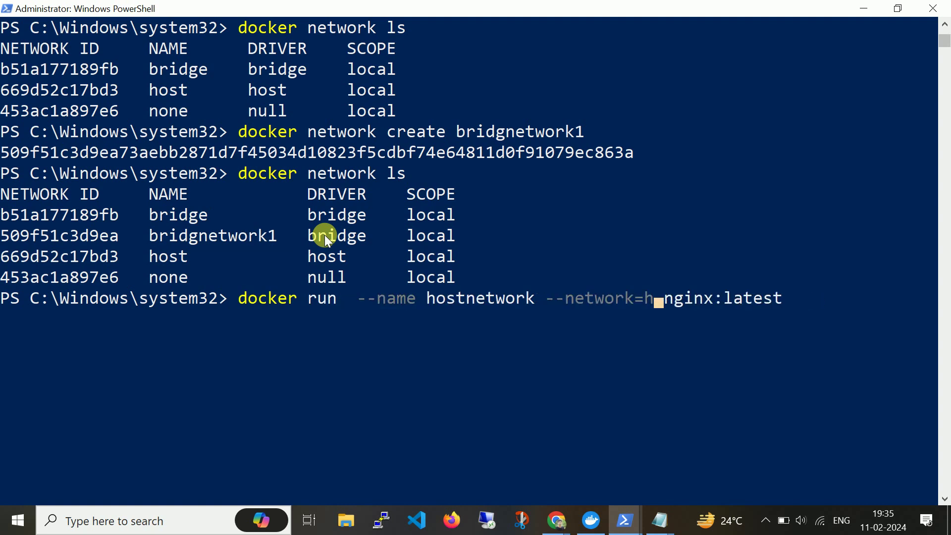
text(brid)
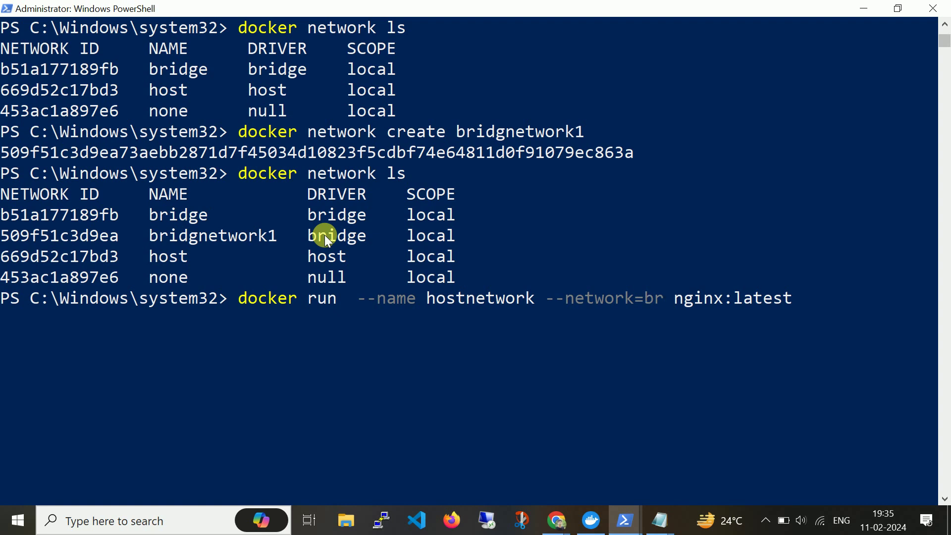
text(ge)
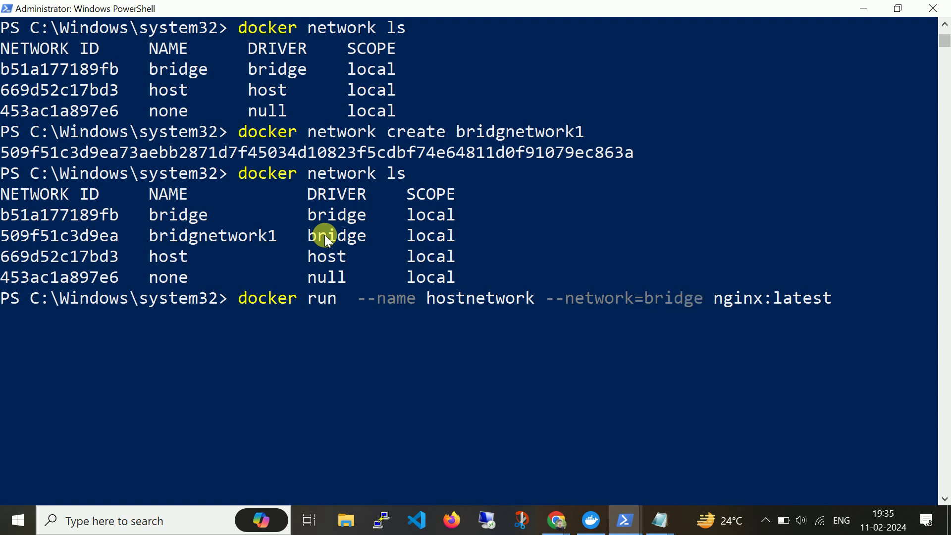
text(network1)
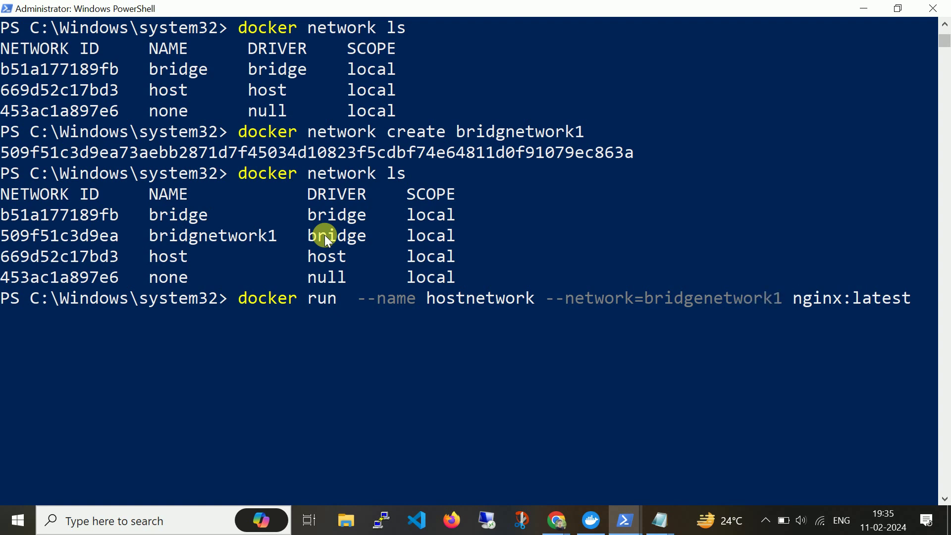
Step: Add the detached option -d directly after docker run in the recalled command
key(Left)
key(Left)
key(Left)
key(Left)
key(Left)
key(Left)
key(Left)
key(Left)
key(Left)
key(Left)
key(Left)
key(Left)
key(Left)
key(Left)
key(Left)
key(Left)
key(Left)
key(Left)
key(Left)
key(Left)
key(Left)
key(Left)
key(Left)
key(Left)
key(Left)
key(Left)
key(Left)
key(Left)
key(Left)
key(Left)
key(Left)
key(Left)
key(Left)
key(Left)
key(Left)
key(Left)
key(Left)
key(Left)
key(Left)
key(Left)
key(Left)
key(Left)
text(-d)
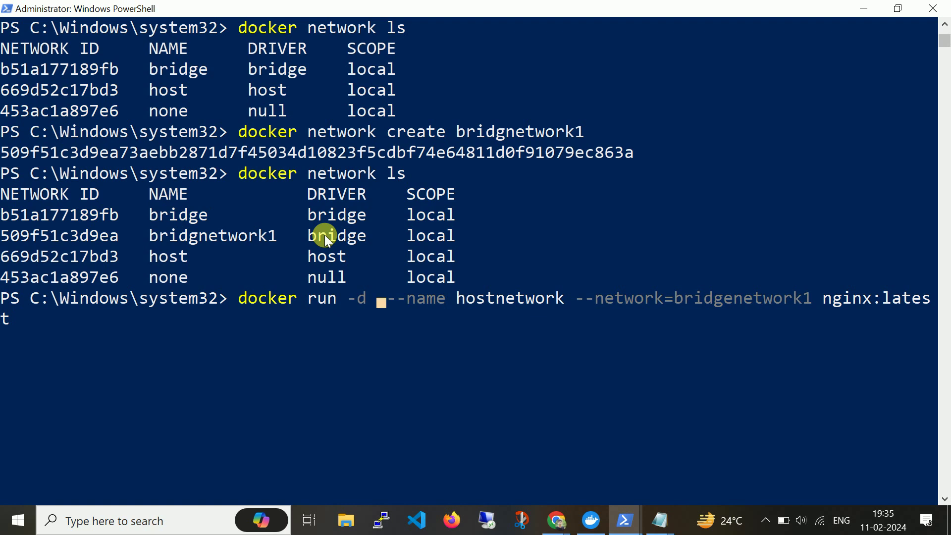
Step: Change the container name to bridgenetwork and try to run the nginx:latest container on bridgenetwork1
key(Right)
key(Right)
key(Right)
key(Right)
key(Right)
key(Right)
key(Right)
key(Right)
key(Right)
key(Right)
key(Right)
key(Right)
key(Right)
key(BackSpace)
key(BackSpace)
key(BackSpace)
key(BackSpace)
text(bri)
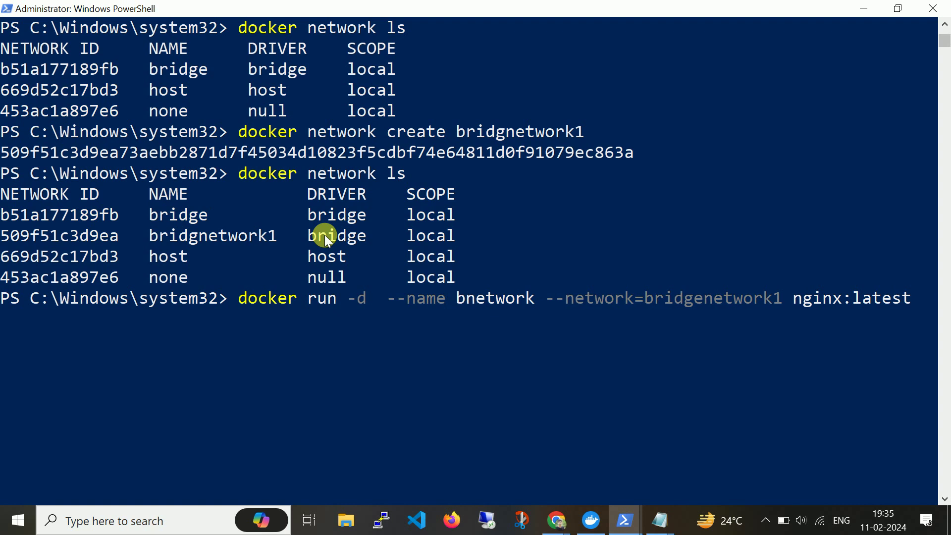
text(dge)
key(Return)
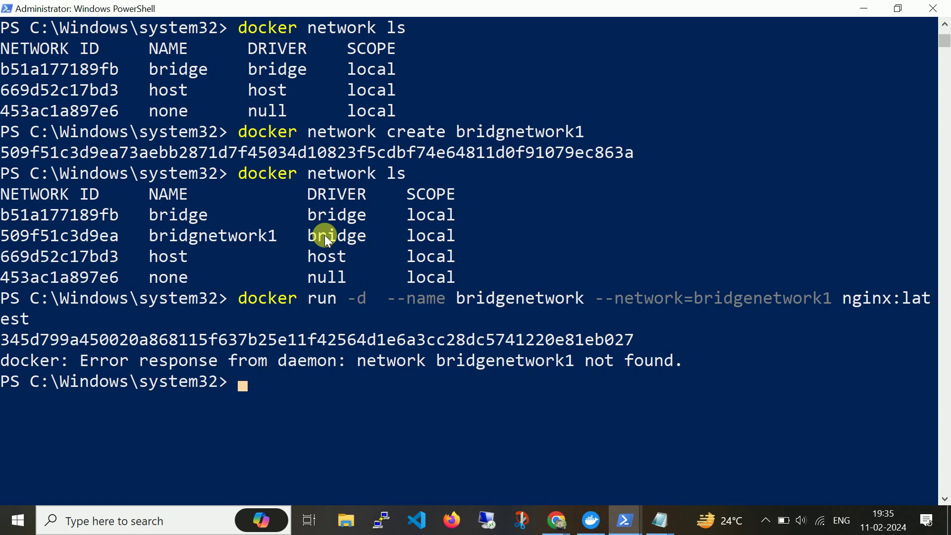
Step: Clear the screen and check the exact network names with docker network ls
text(c)
key(BackSpace)
key(ctrl+l)
text(docker network ls)
key(Return)
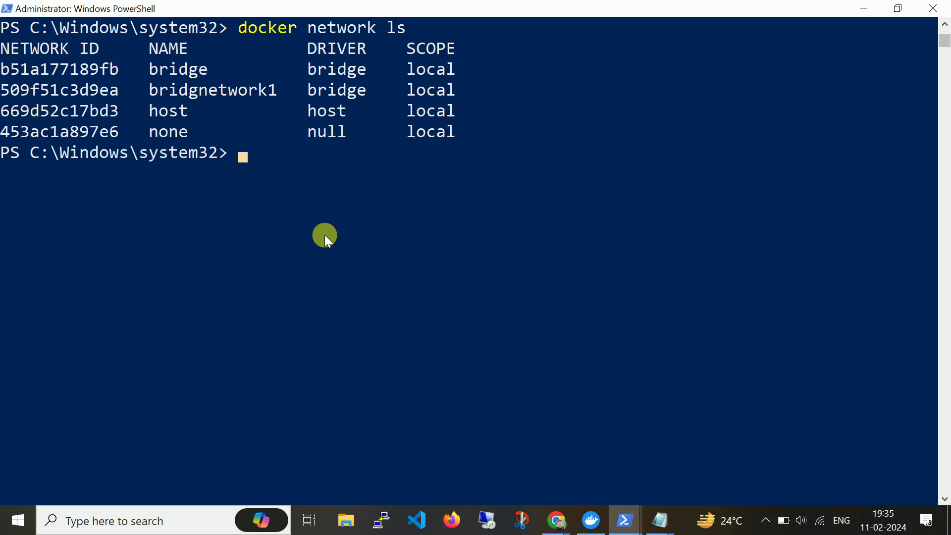
Step: Run a detached nginx:latest container named newmachine with --network=bridgnetwork1, copying the network name from the list
text(docker run --d)
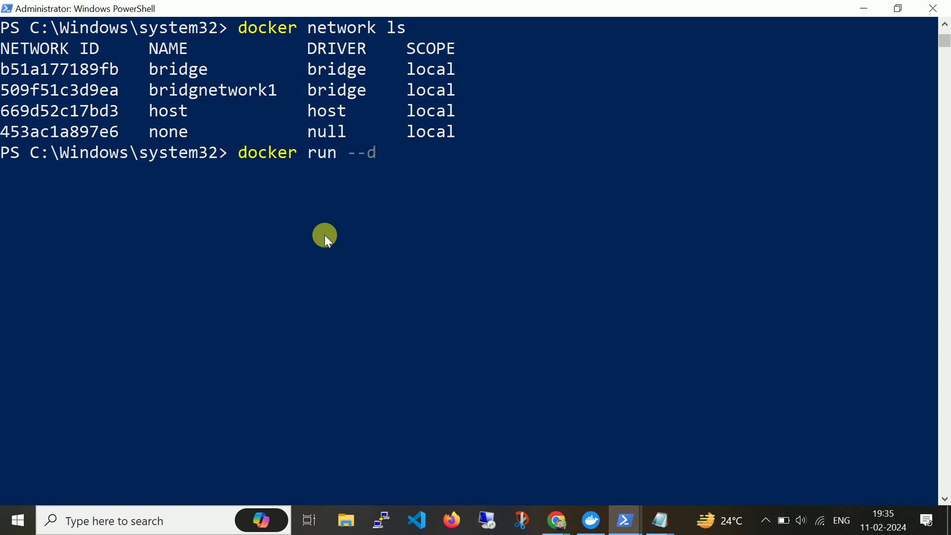
key(BackSpace)
key(BackSpace)
text(d --name)
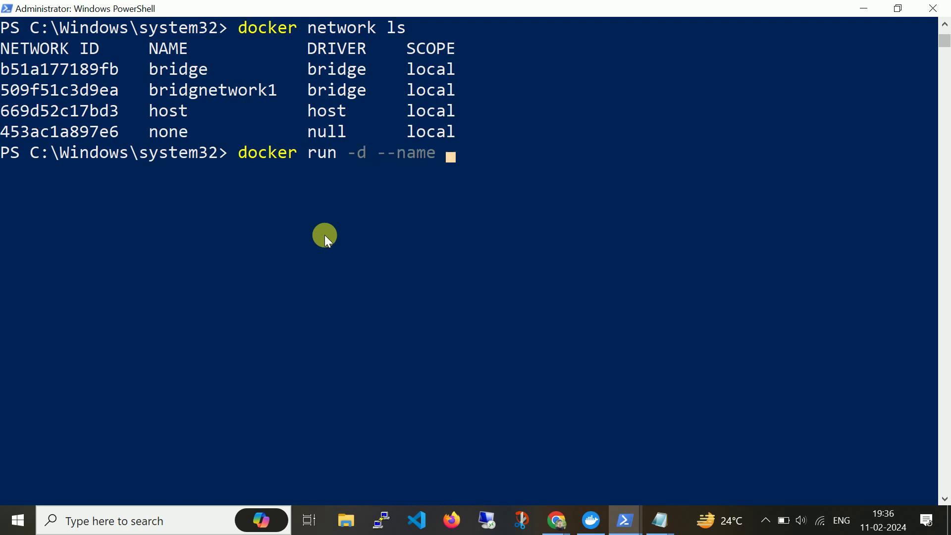
text( newmachi)
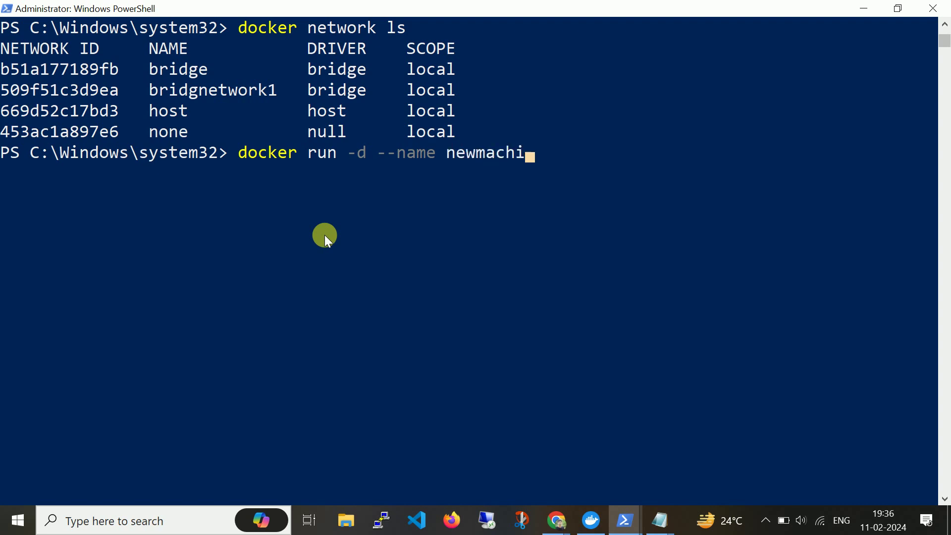
text(ne --network-)
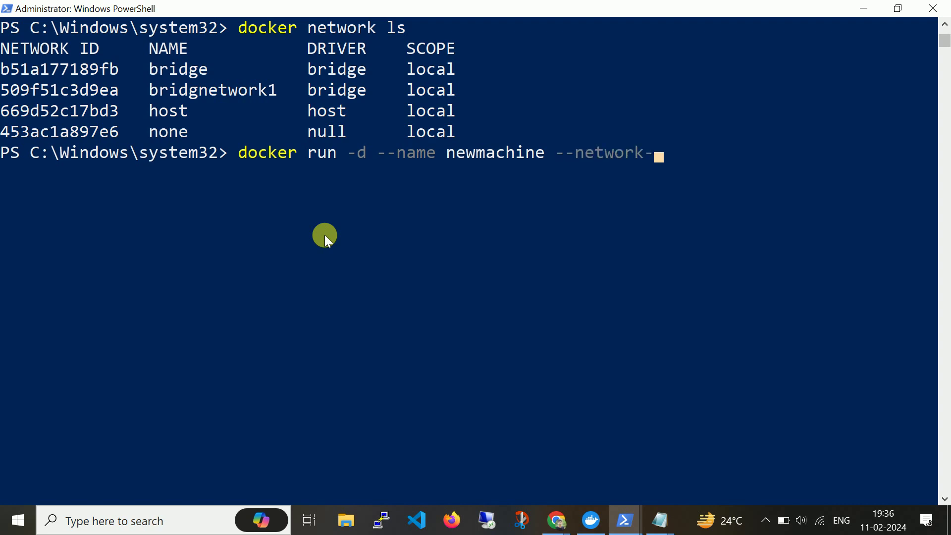
key(BackSpace)
text(=)
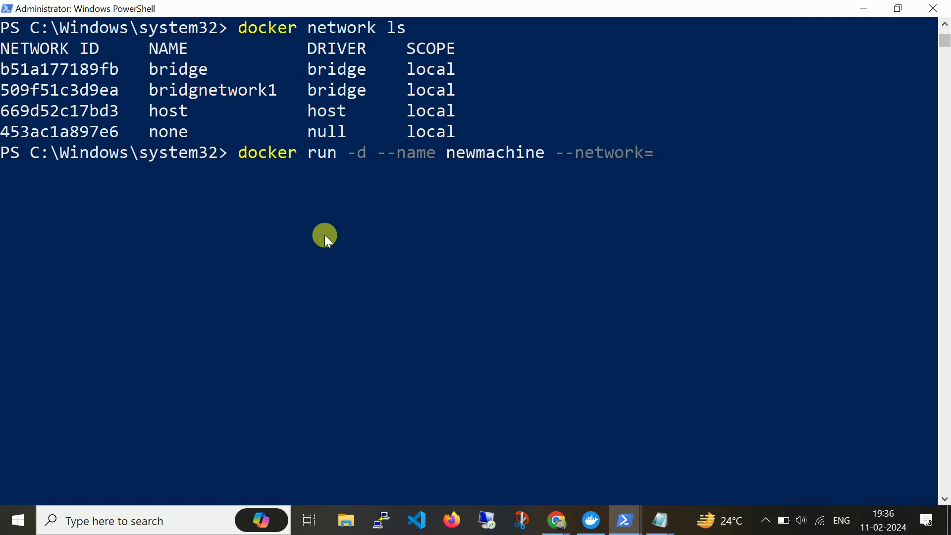
double_click(201, 88)
right_click(201, 88)
right_click(463, 168)
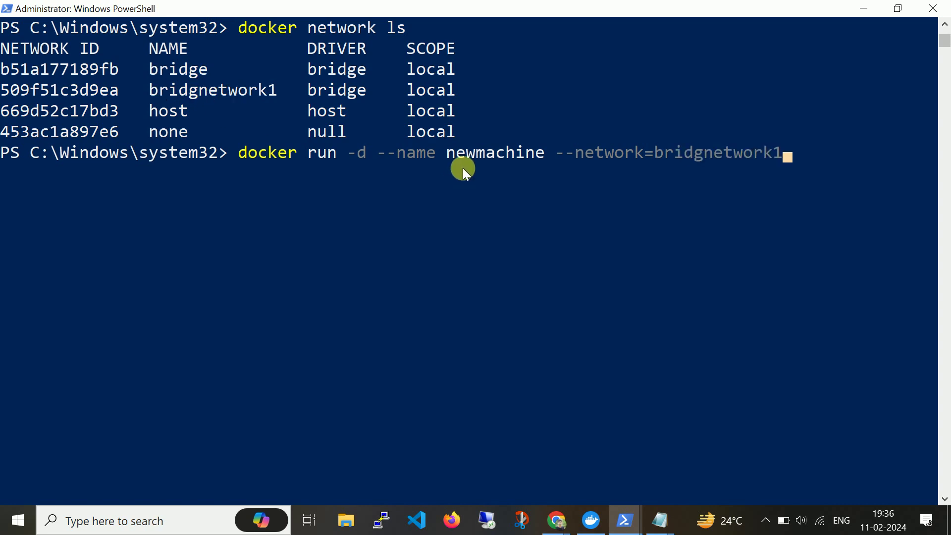
text(nginx:latest)
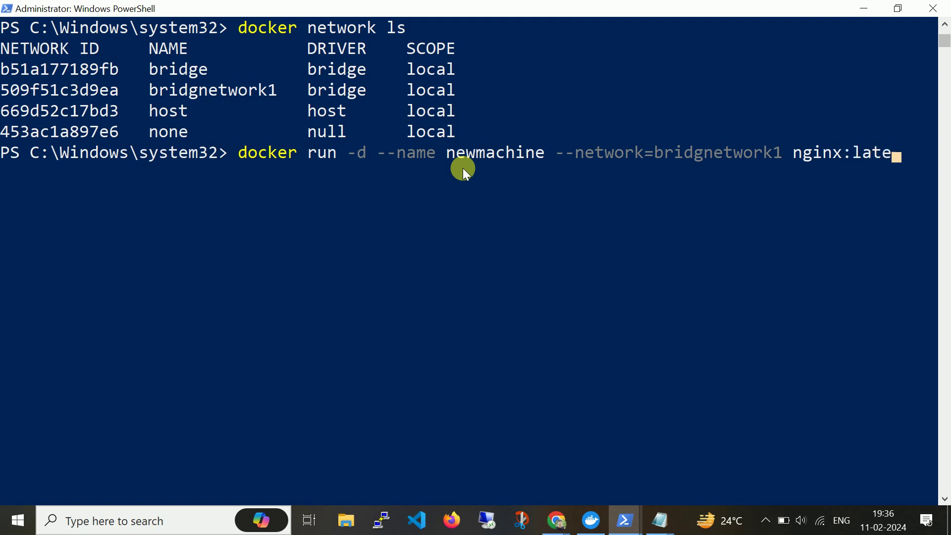
key(Return)
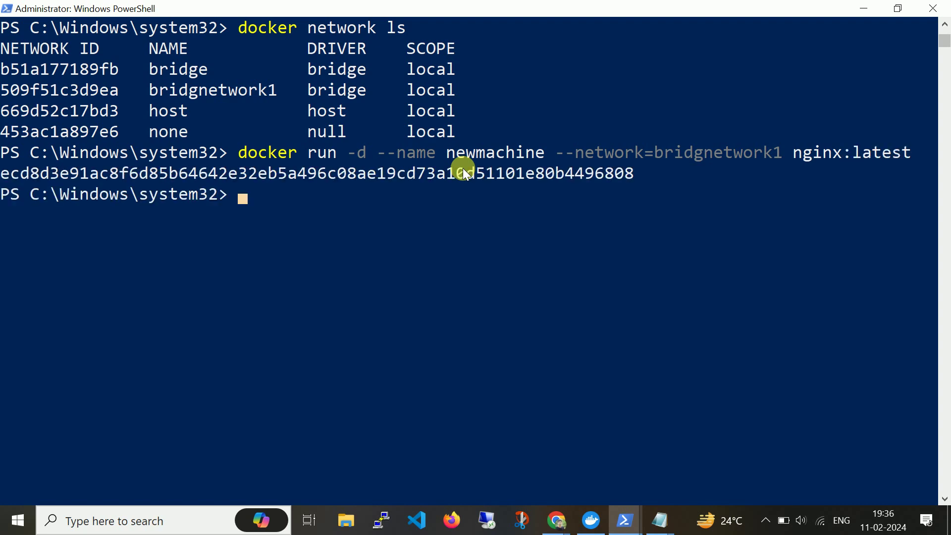
Step: List the running containers with docker ps and highlight bridgnetwork1 in the network list
text(docker ps)
key(Return)
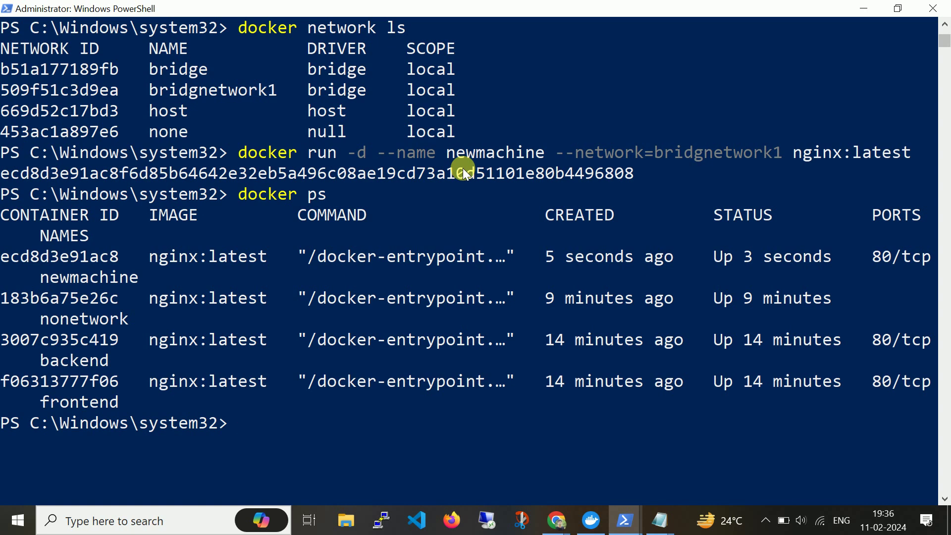
double_click(224, 94)
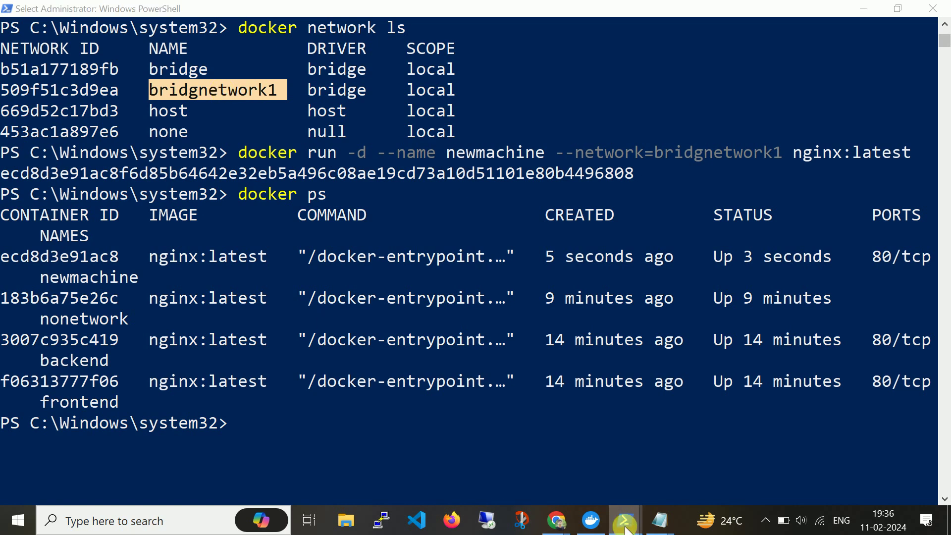
Step: In the other PowerShell window, clear the screen and open a shell in the backend container with docker exec -it backend /bin/bash
mouse_move(624, 520)
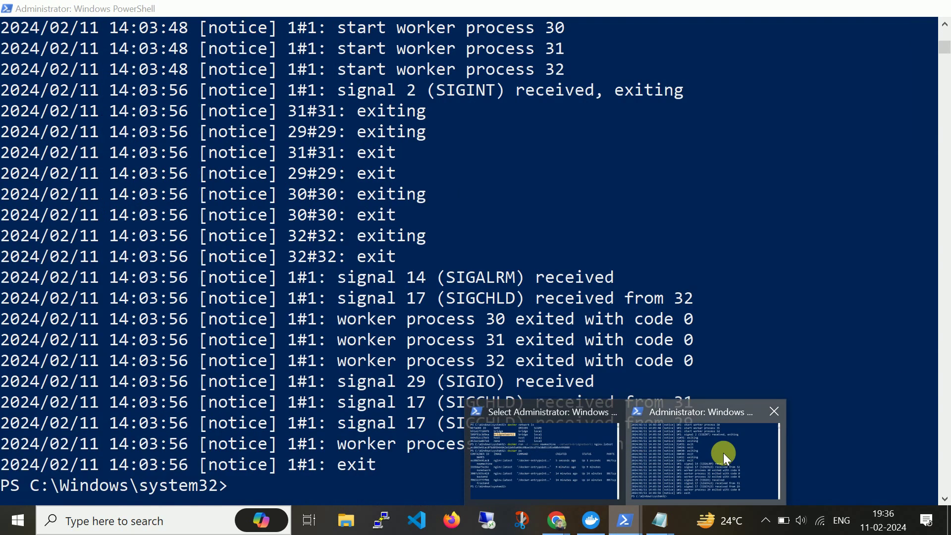
click(723, 452)
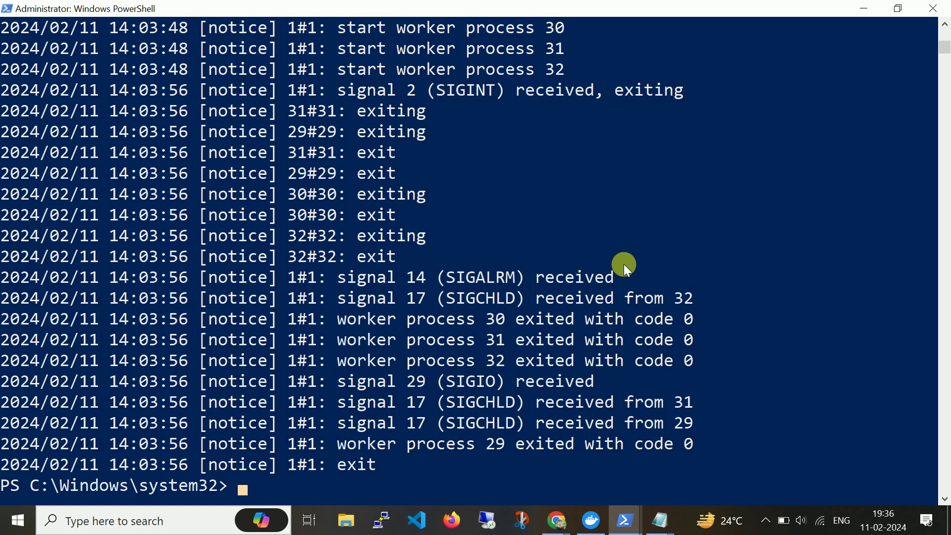
text(clear)
key(Return)
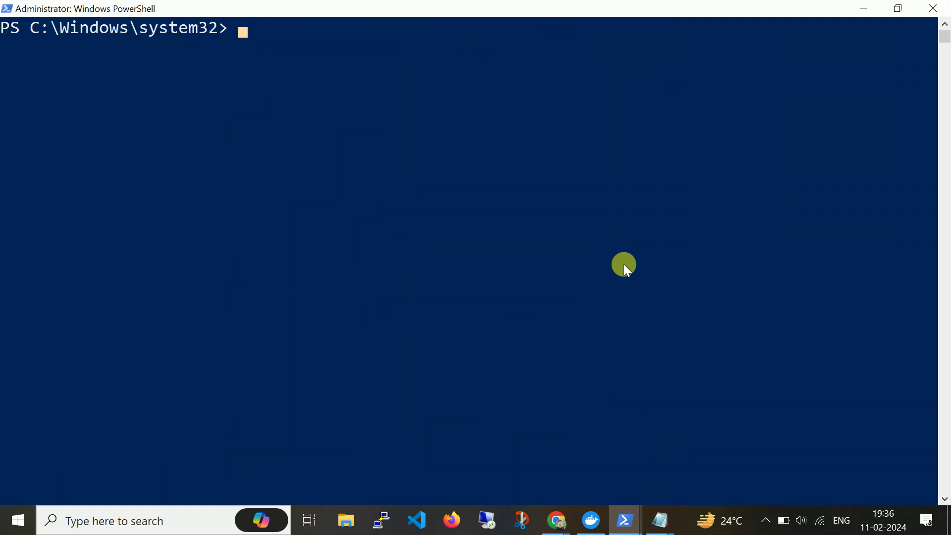
text(docker exec -it backend /bin/bash)
key(Return)
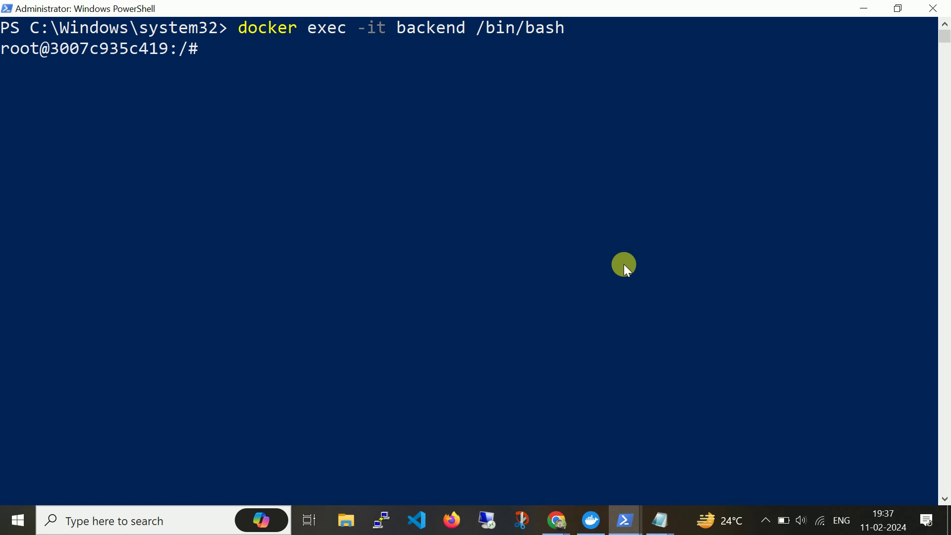
Step: Return to the PowerShell window with the container list and try docker inspect newmachien
key(alt+Tab)
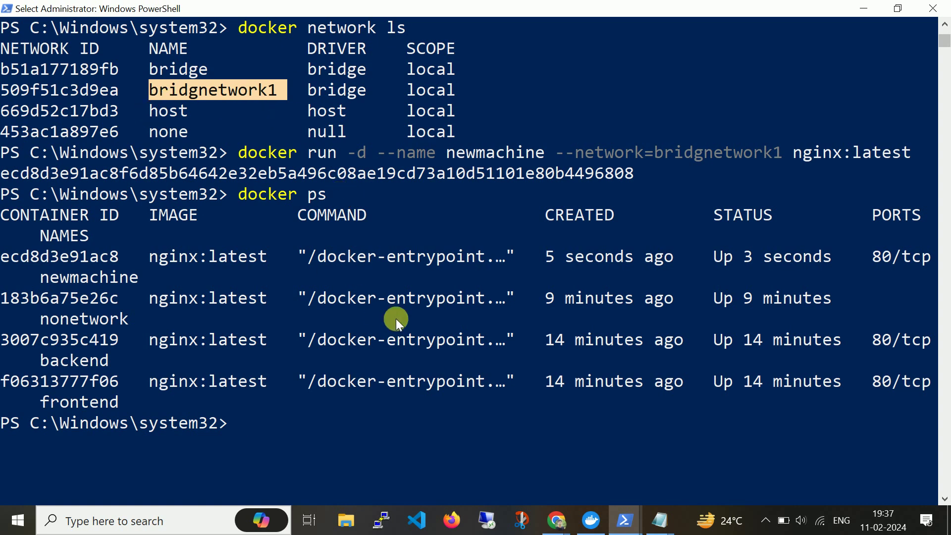
double_click(504, 153)
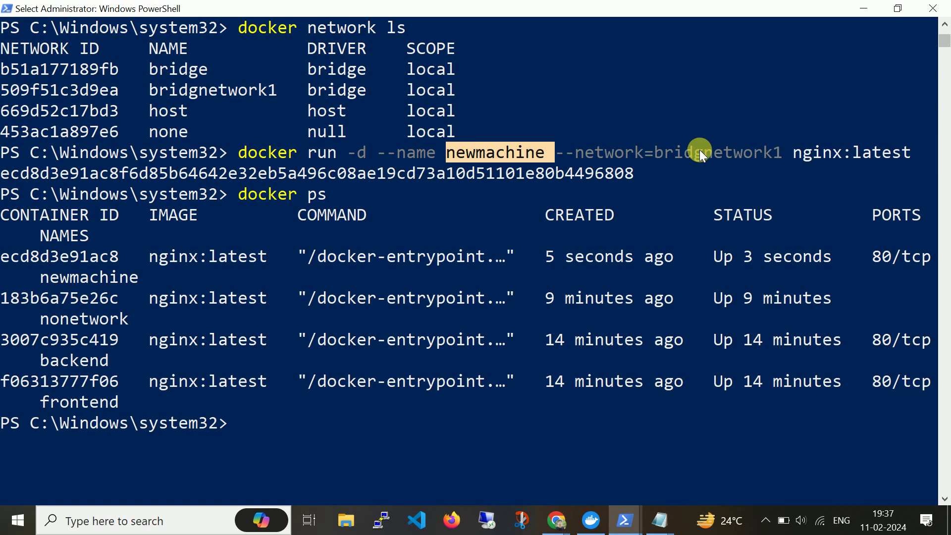
key(ctrl+c)
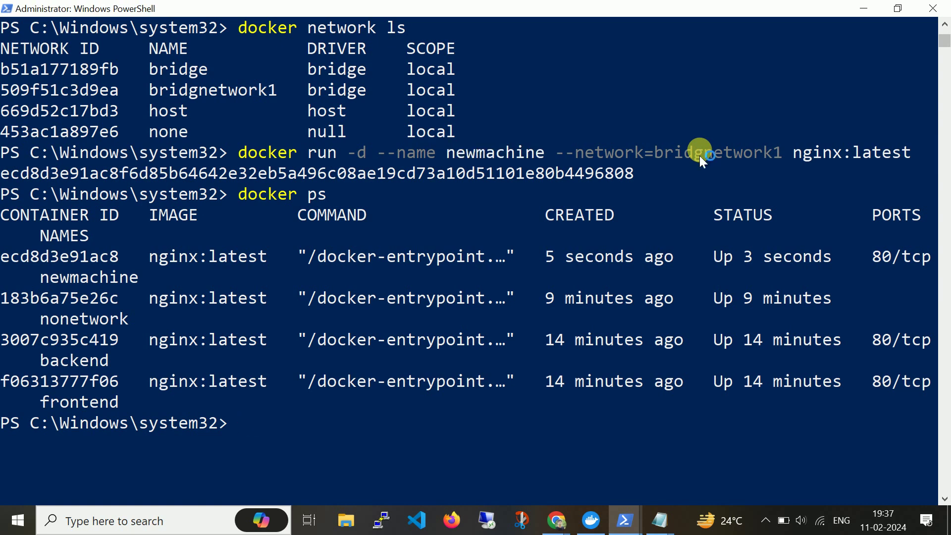
text(docker)
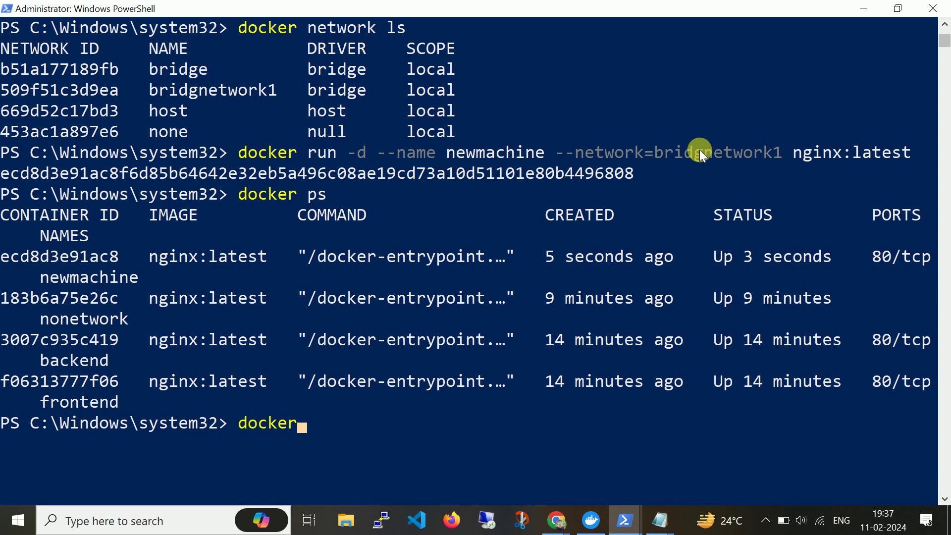
text( inspect )
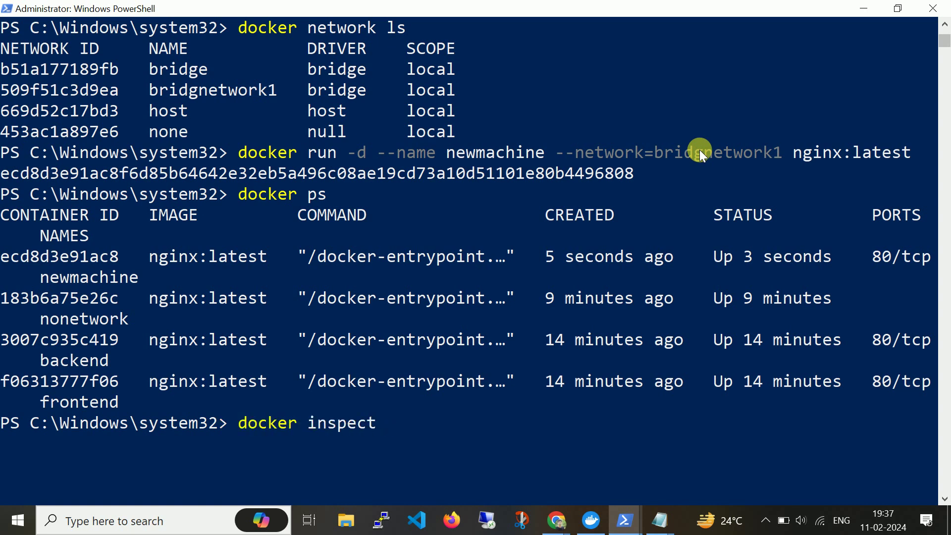
text(newmachien)
key(Return)
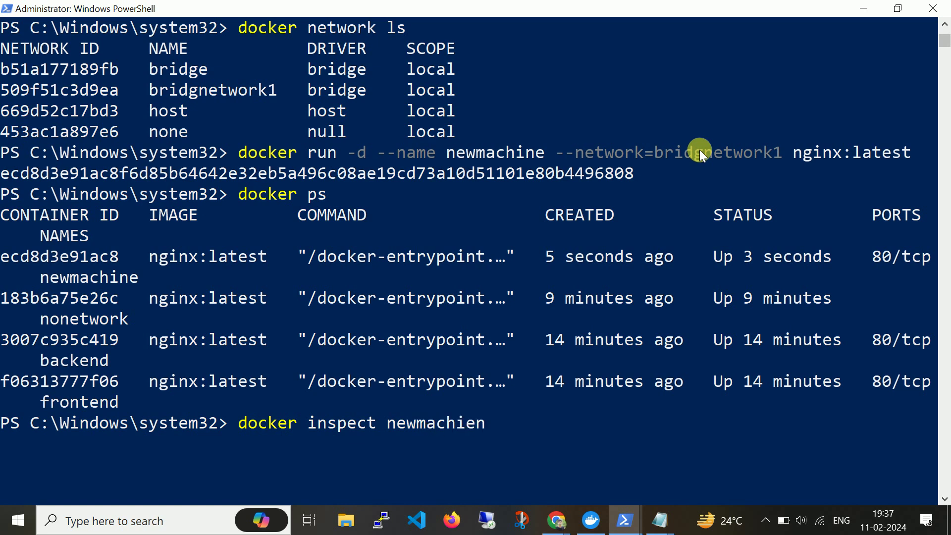
Step: Rerun the inspection with the corrected container name as docker inspect newmachine
key(Up)
key(BackSpace)
key(BackSpace)
text(newmachin)
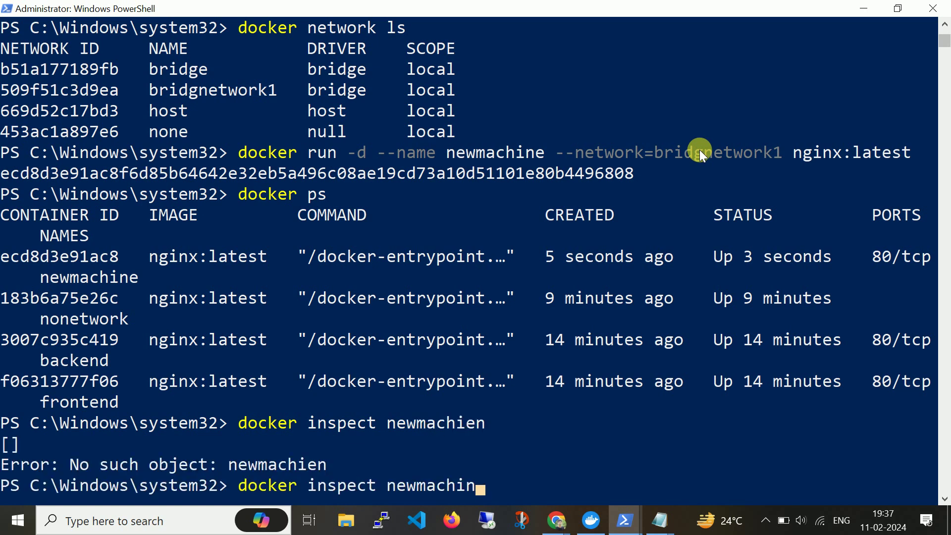
key(Return)
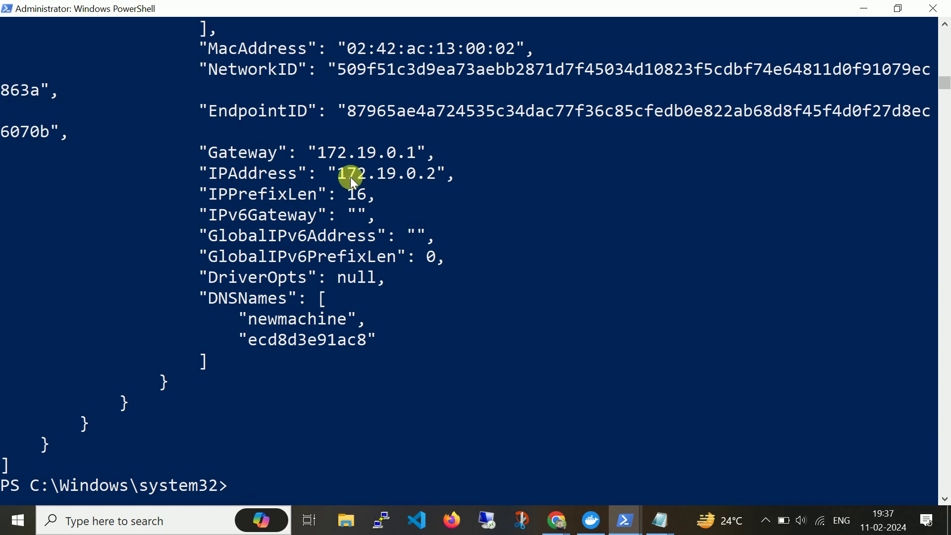
Step: Copy the newmachine container's IP address 172.19.0.2 from the inspect output
double_click(379, 175)
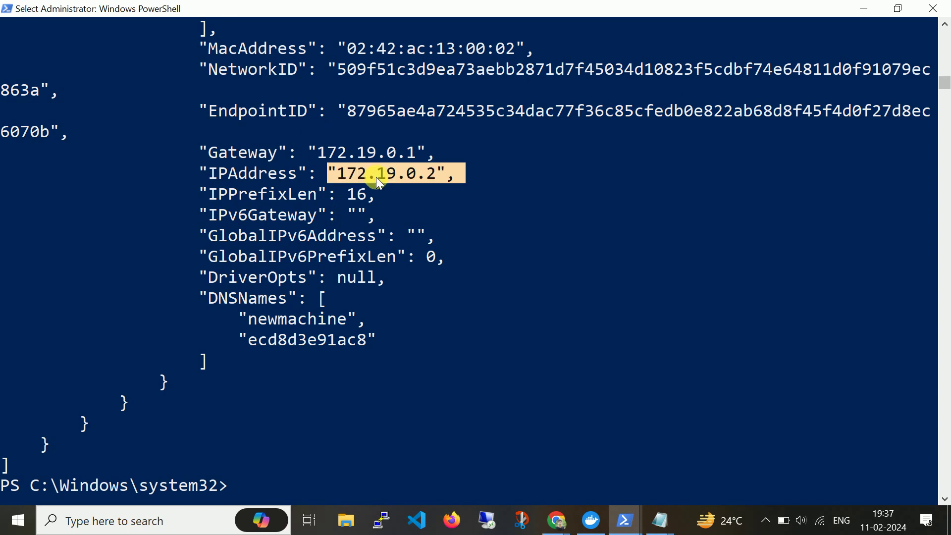
click(374, 179)
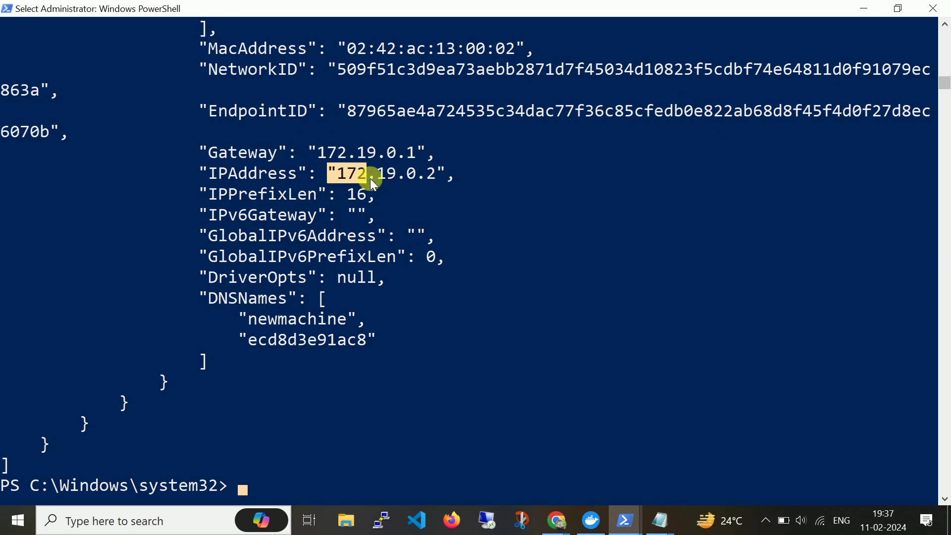
click(433, 177)
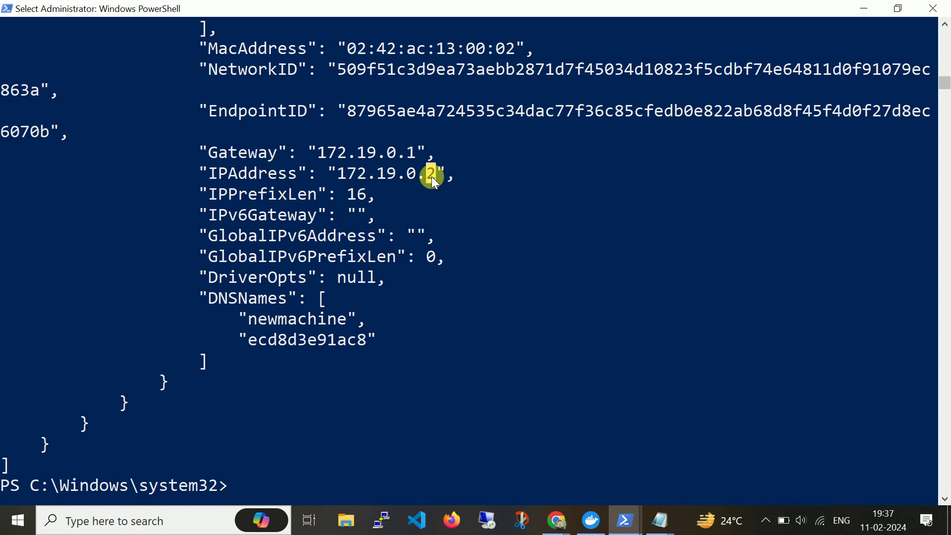
right_click(343, 170)
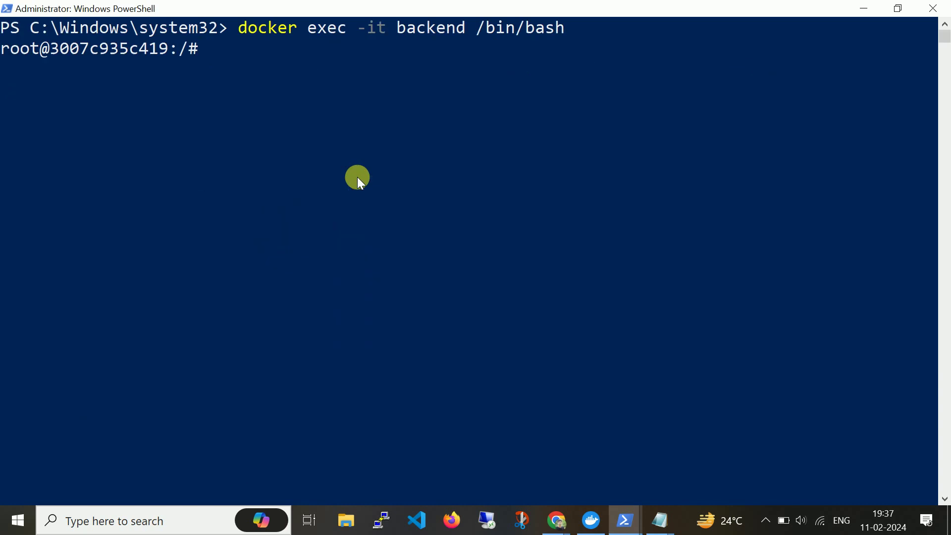
Step: In the PowerShell window with the backend container's shell, ping the copied address 172.19.0.2, removing the duplicate paste, and stop the ping
text(ping)
right_click(408, 190)
right_click(407, 190)
key(BackSpace)
key(BackSpace)
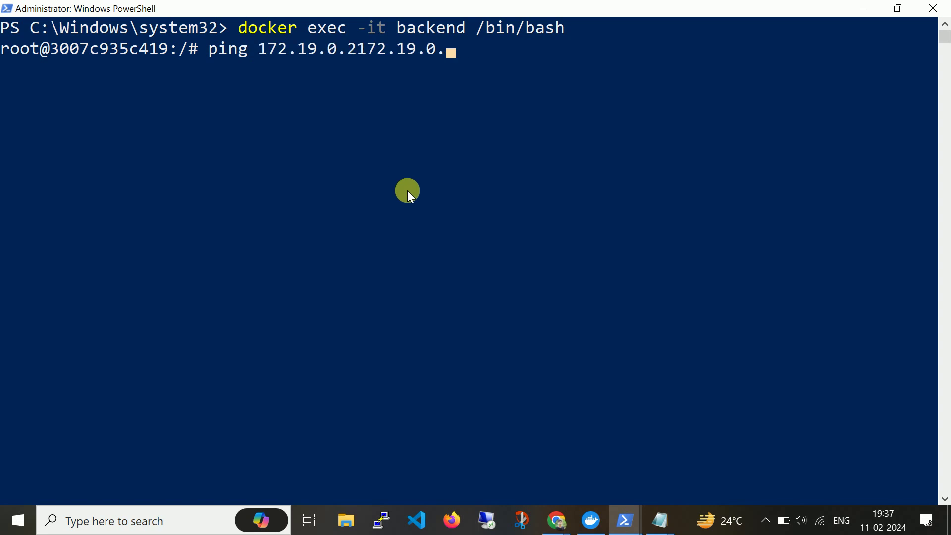
key(BackSpace)
key(BackSpace)
key(BackSpace)
key(BackSpace)
key(BackSpace)
key(BackSpace)
key(BackSpace)
key(BackSpace)
key(Return)
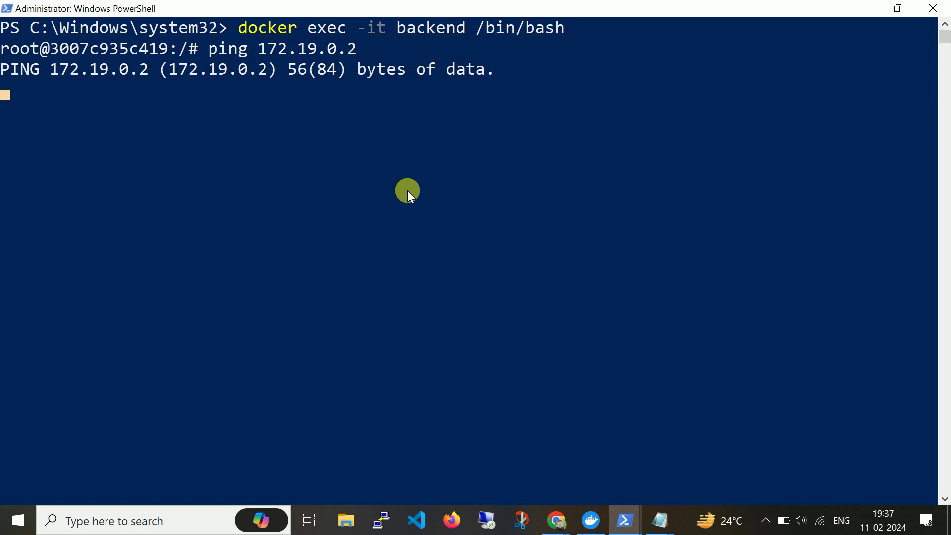
key(ctrl+c)
Step: Reuse the previous command to ping 172.17.0.2 from the backend container, and stop it after a few replies
key(Up)
key(BackSpace)
key(BackSpace)
key(BackSpace)
key(BackSpace)
key(BackSpace)
text(7.0.2)
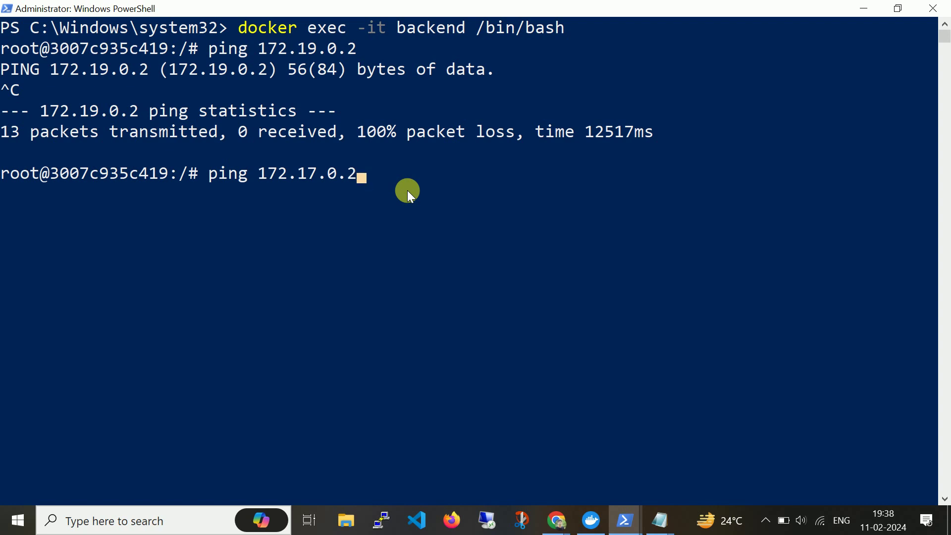
key(Return)
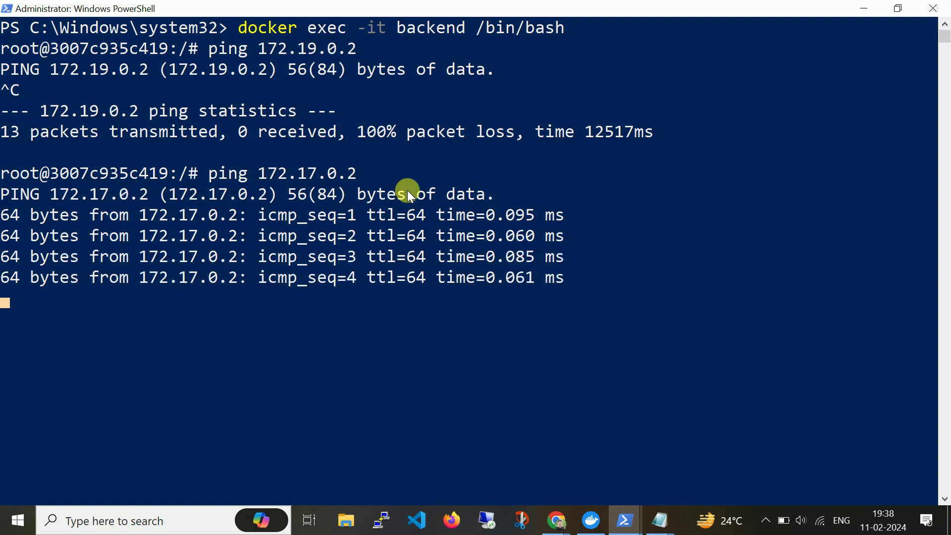
key(ctrl+c)
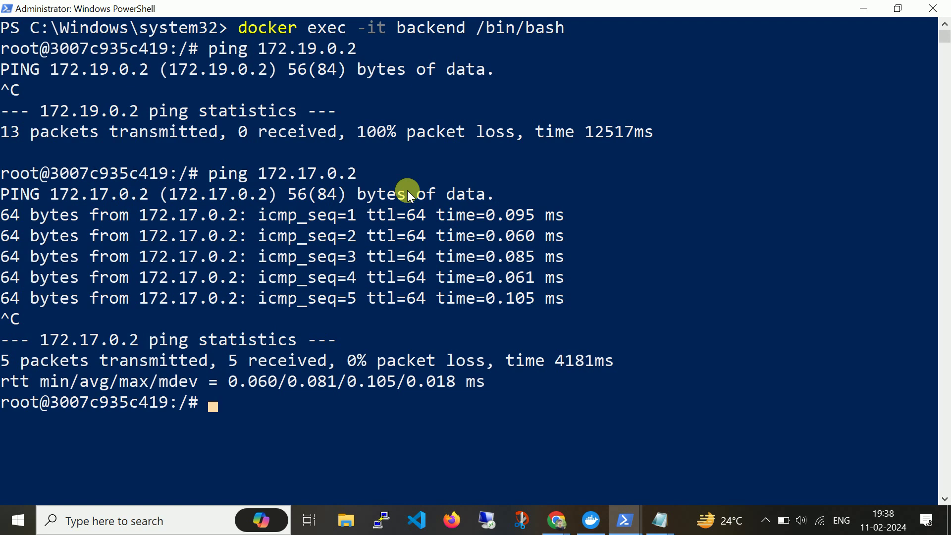
Step: Switch to the Server Techno Lab Docker network page in Chrome and review the Host Mode section and its diagram
click(556, 521)
click(449, 446)
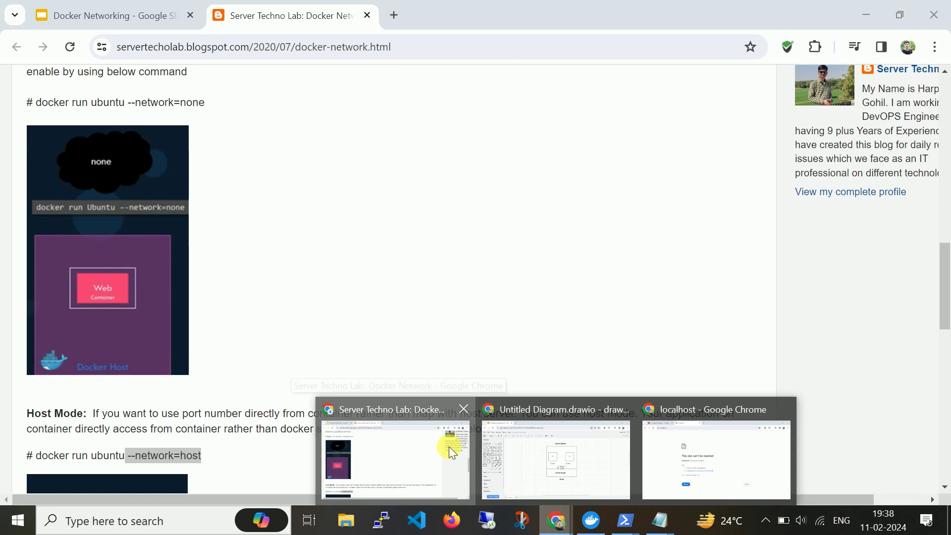
scroll(440, 334, down, 6)
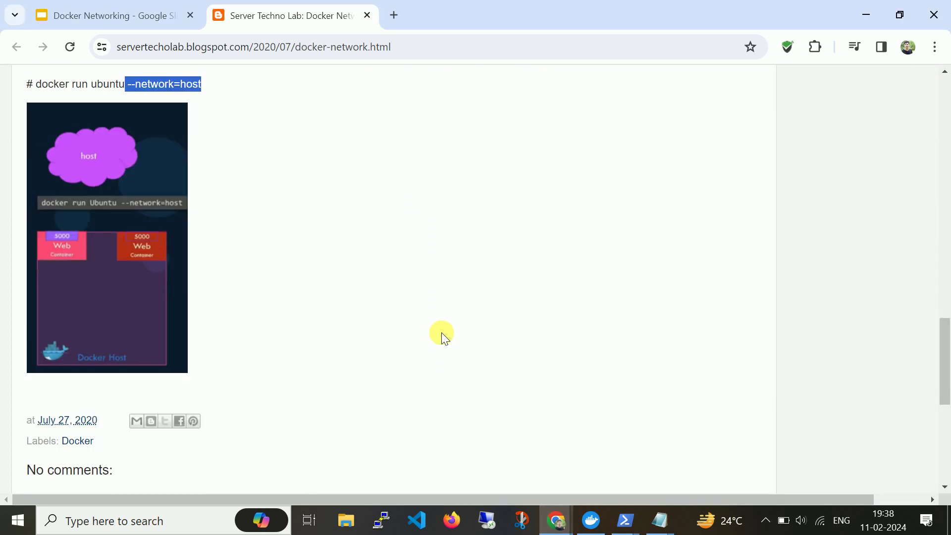
scroll(441, 333, up, 2)
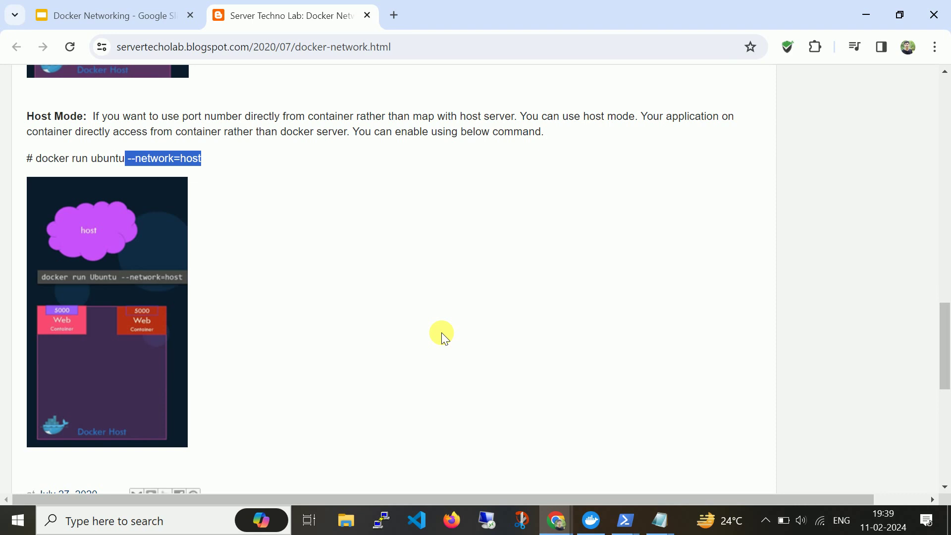
click(766, 520)
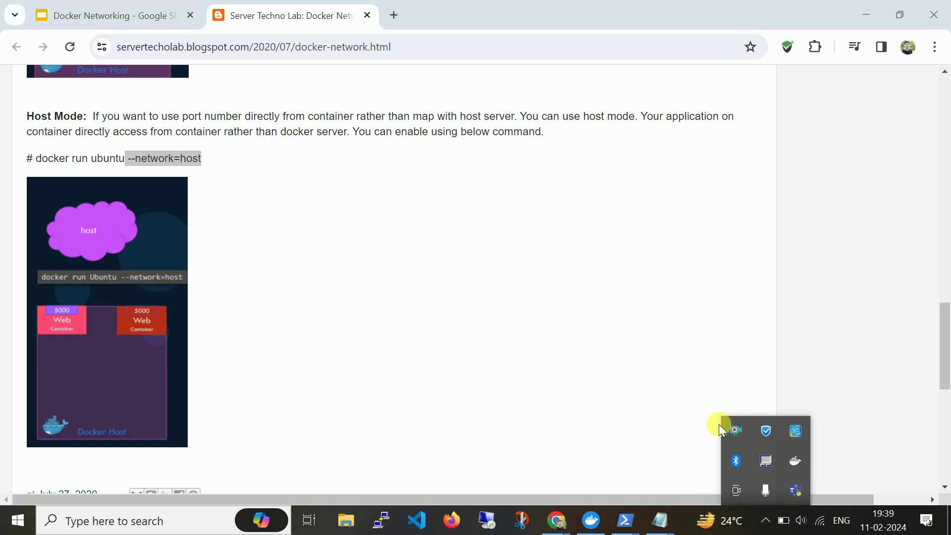